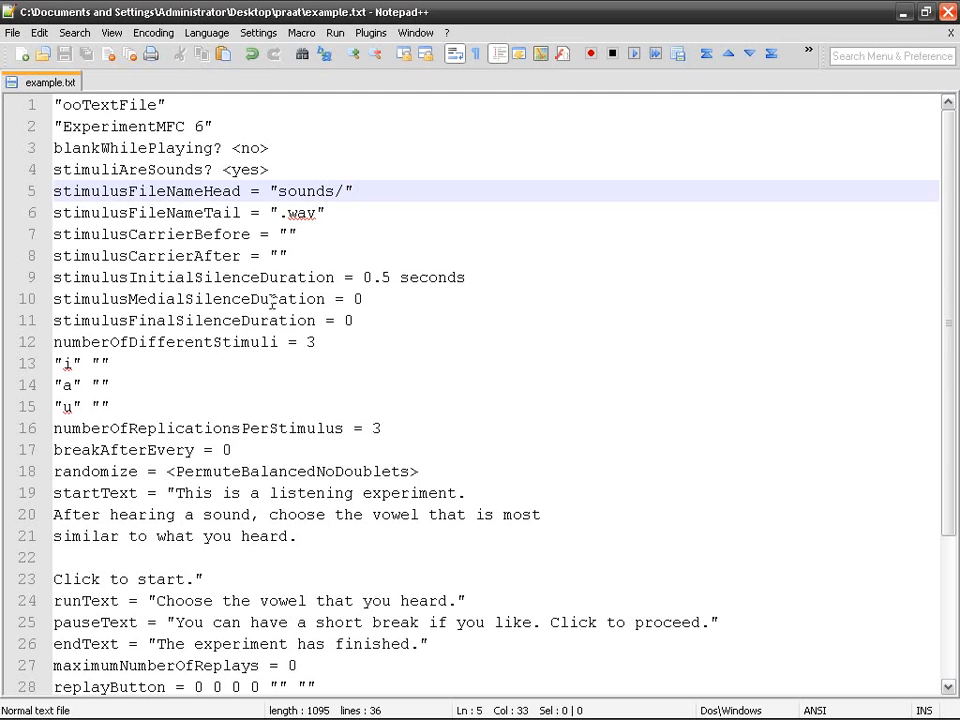
Check the file name and type offered for saving the experiment file under another name, without saving.
{"action": "left_click", "coordinate": [16, 36]}
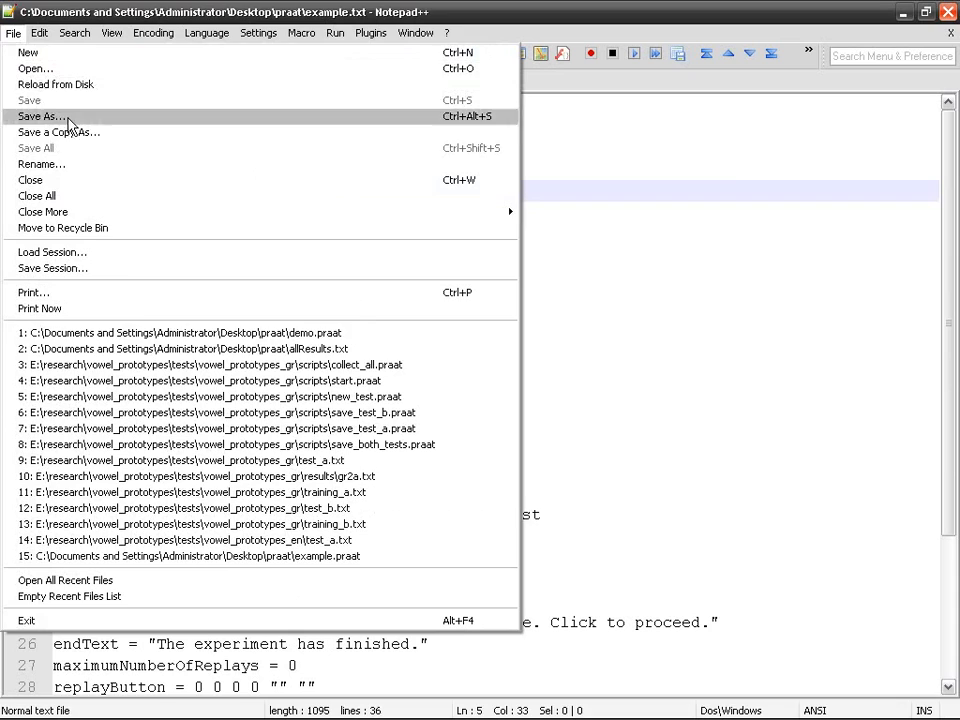
{"action": "left_click", "coordinate": [73, 120]}
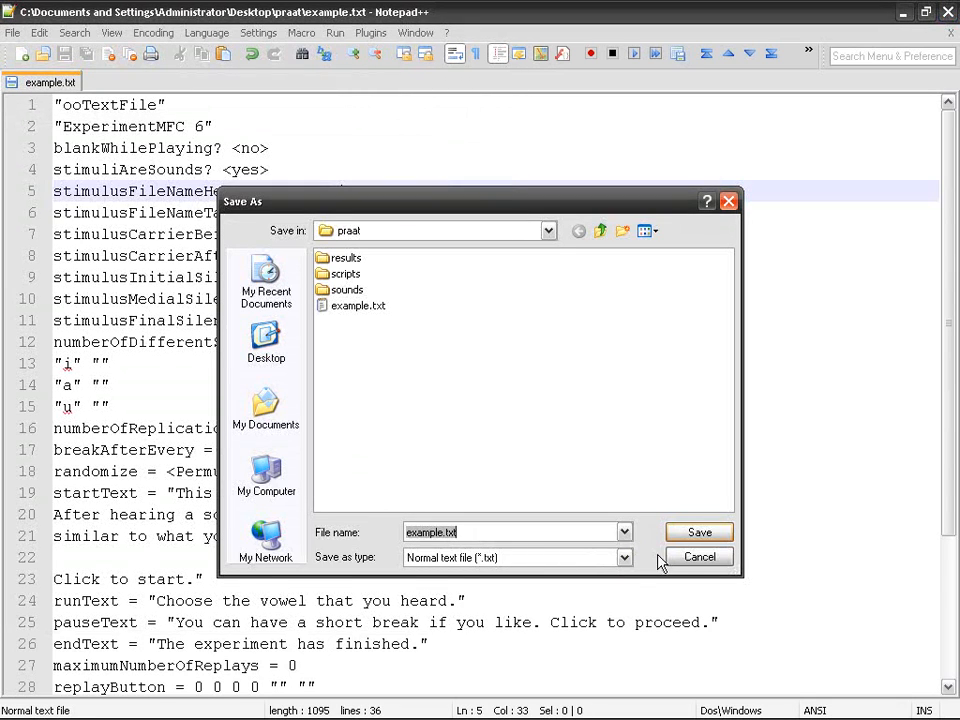
{"action": "left_click", "coordinate": [690, 558]}
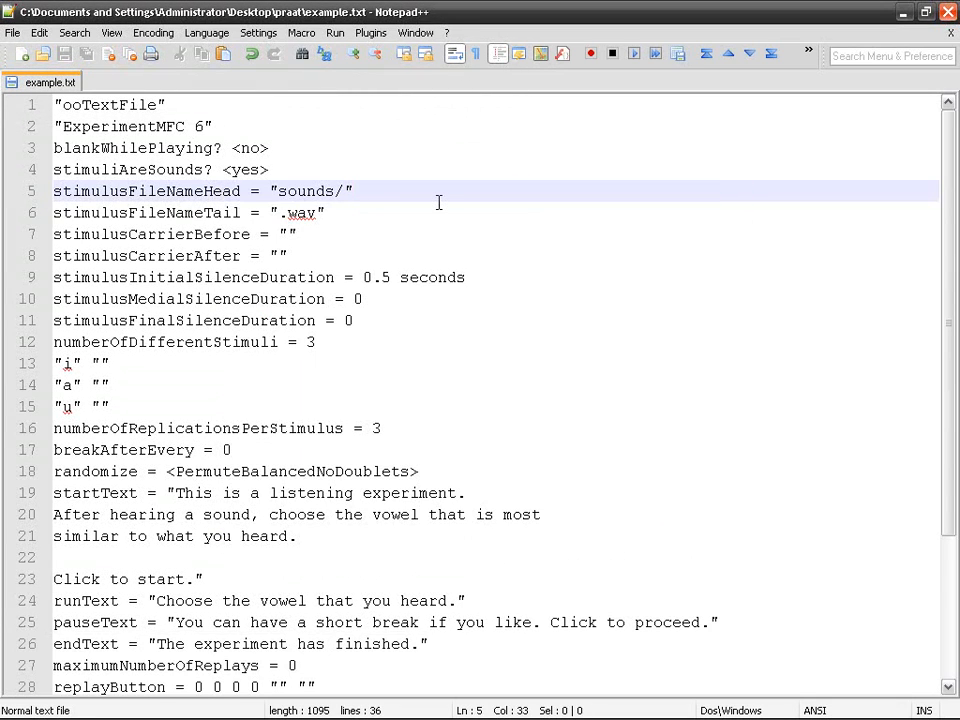
Highlight in turn the two header lines, the blankWhilePlaying line and the stimuliAreSounds line.
{"action": "key", "text": "ctrl+Home"}
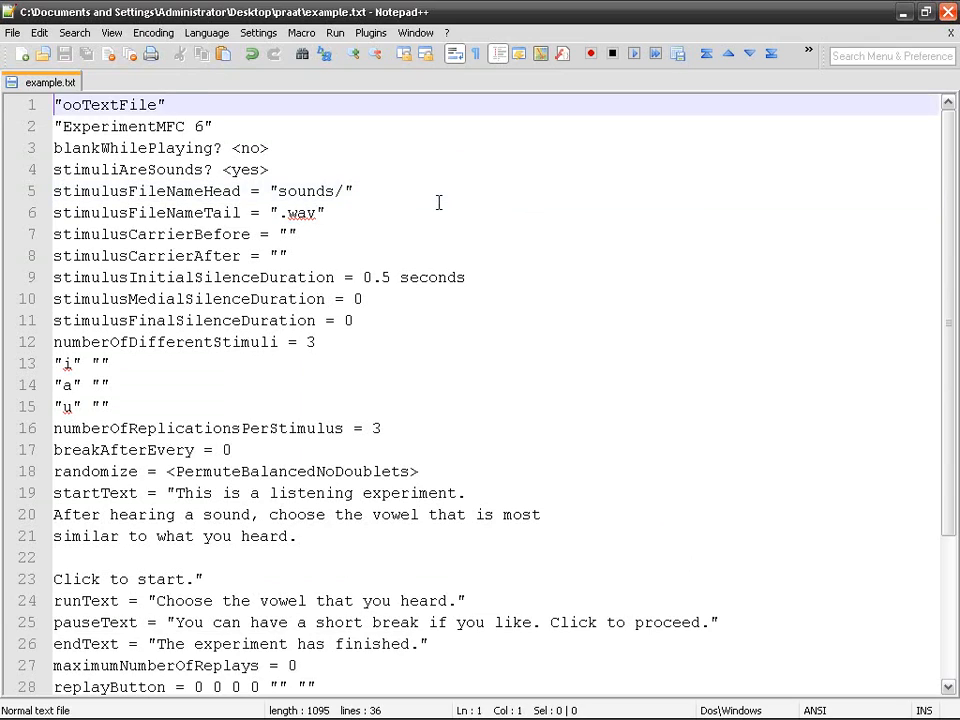
{"action": "key", "text": "shift+Down"}
{"action": "key", "text": "shift+Down"}
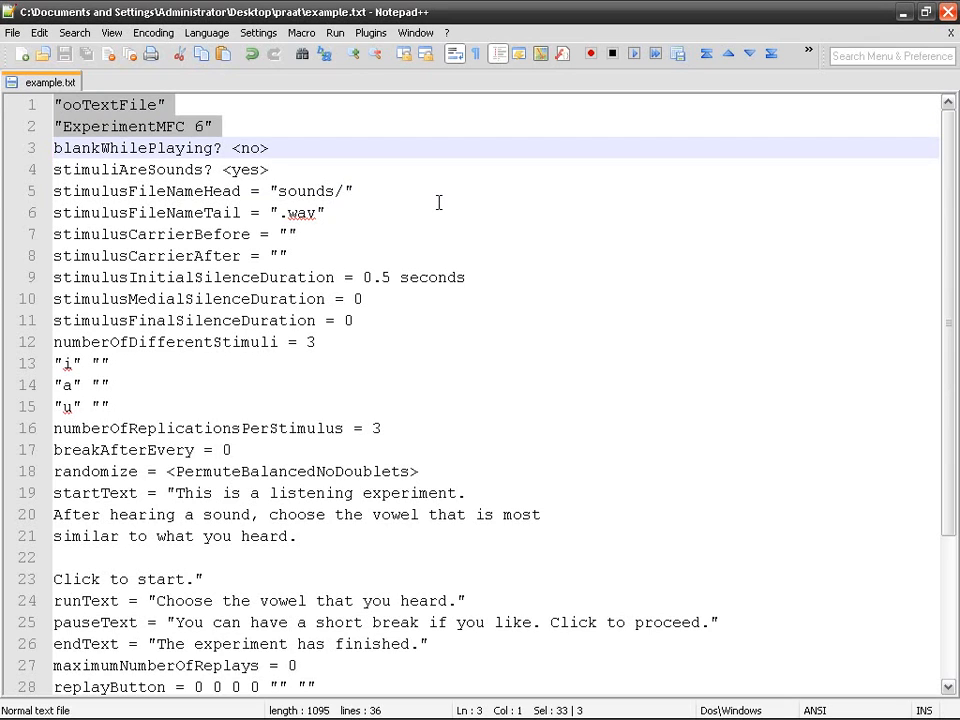
{"action": "key", "text": "Down"}
{"action": "key", "text": "Up"}
{"action": "key", "text": "shift+End"}
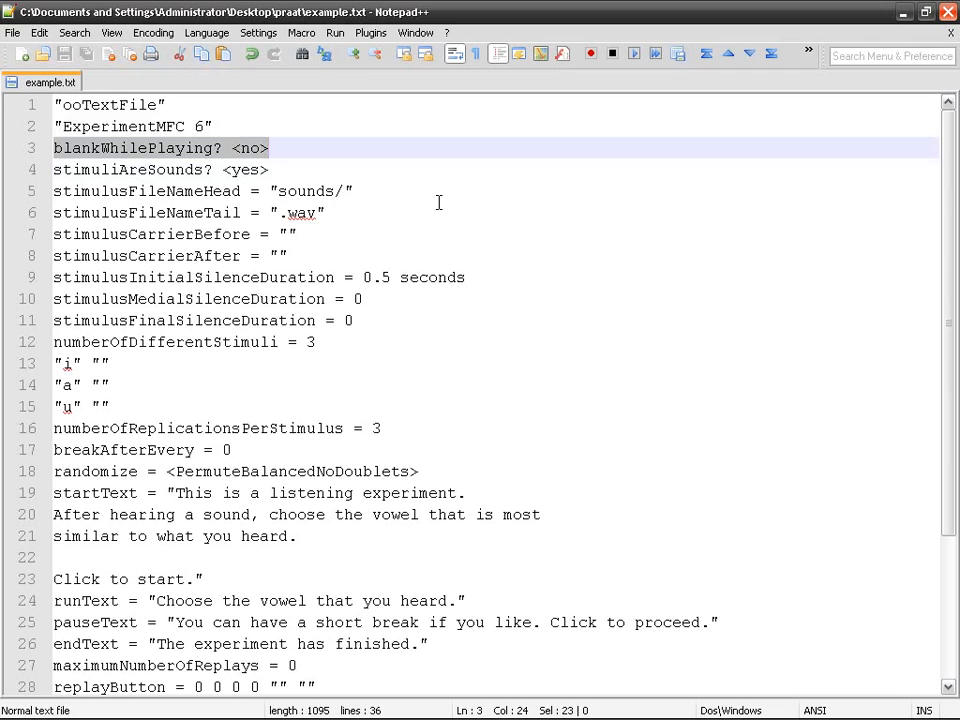
{"action": "key", "text": "Down"}
{"action": "key", "text": "Home"}
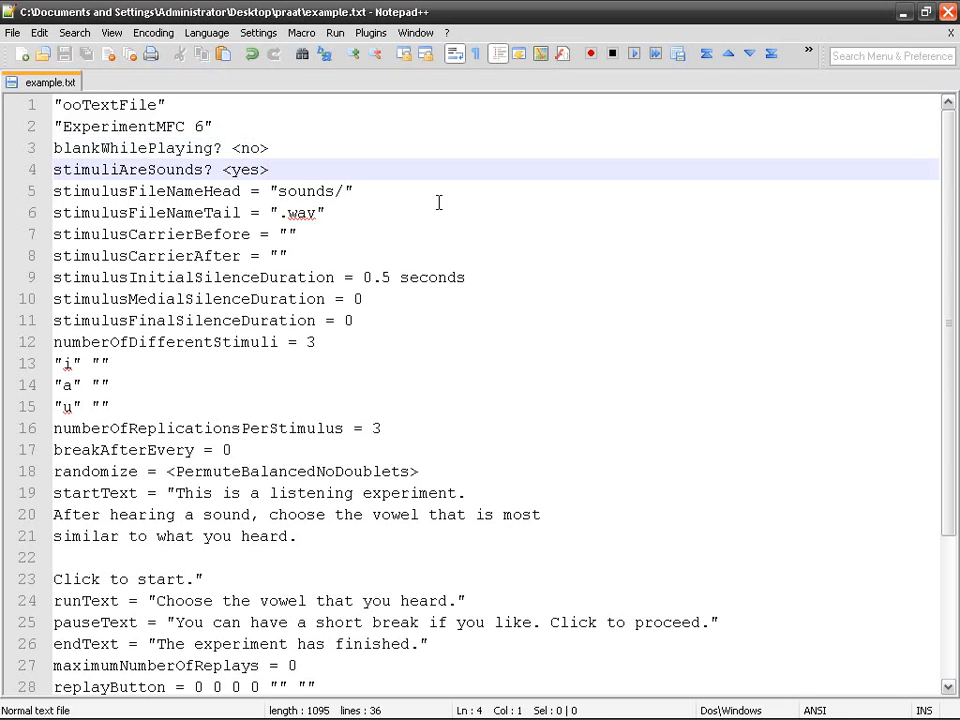
{"action": "key", "text": "shift+End"}
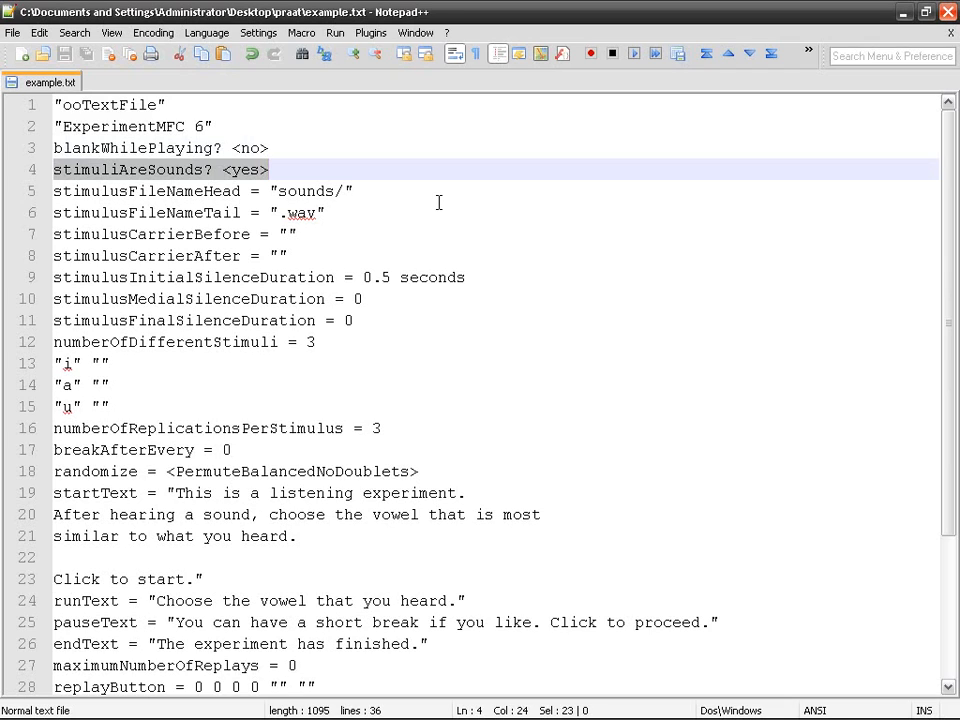
Try no as the stimuliAreSounds value and restore it to yes.
{"action": "key", "text": "End"}
{"action": "key", "text": "Left"}
{"action": "key", "text": "shift+Left"}
{"action": "key", "text": "shift+Left"}
{"action": "key", "text": "shift+Left"}
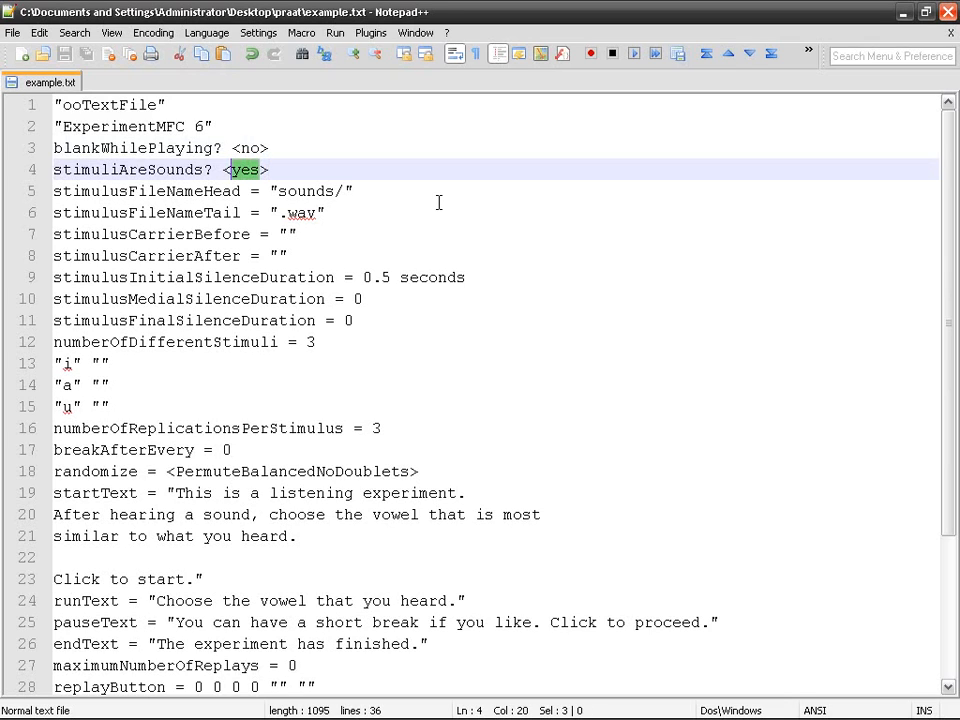
{"action": "type", "text": "no"}
{"action": "key", "text": "BackSpace"}
{"action": "key", "text": "BackSpace"}
{"action": "type", "text": "yes"}
Highlight the stimulusFileNameHead line, followed by the stimulusFileNameTail line.
{"action": "key", "text": "Down"}
{"action": "key", "text": "Home"}
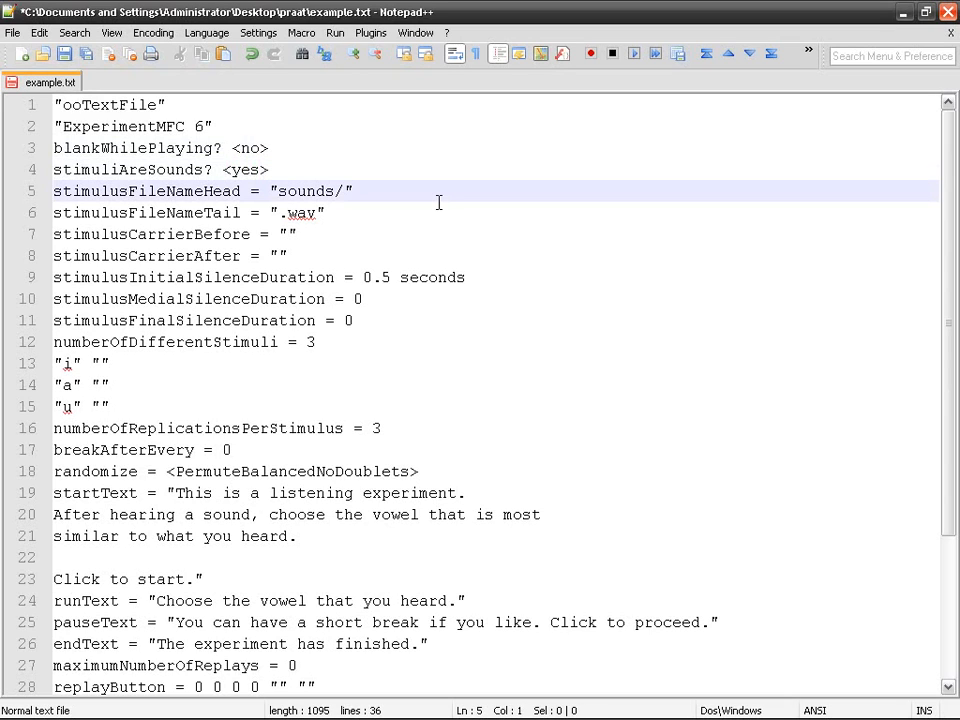
{"action": "key", "text": "shift+End"}
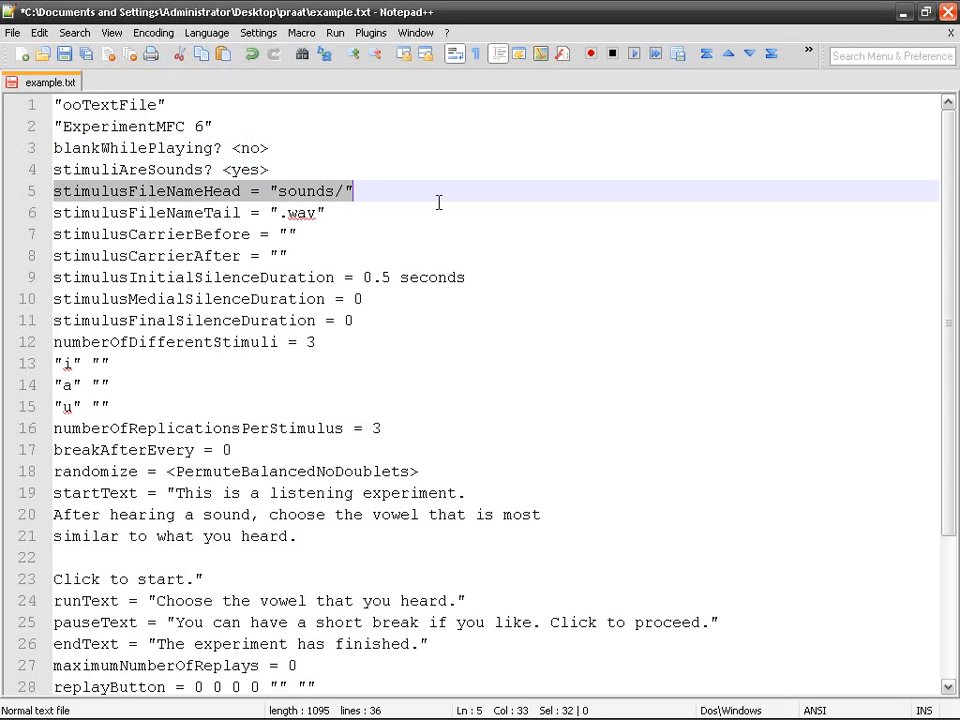
{"action": "key", "text": "Down"}
{"action": "key", "text": "Home"}
{"action": "key", "text": "shift+End"}
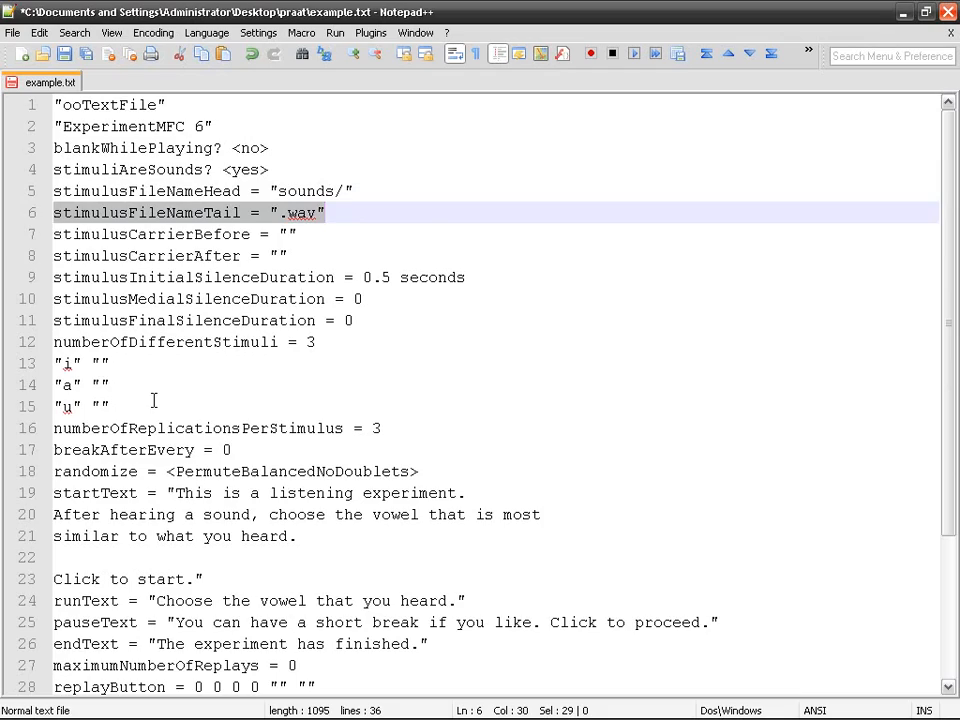
{"action": "scroll", "coordinate": [153, 400], "scroll_direction": "down", "scroll_amount": 3}
{"action": "scroll", "coordinate": [148, 339], "scroll_direction": "up", "scroll_amount": 3}
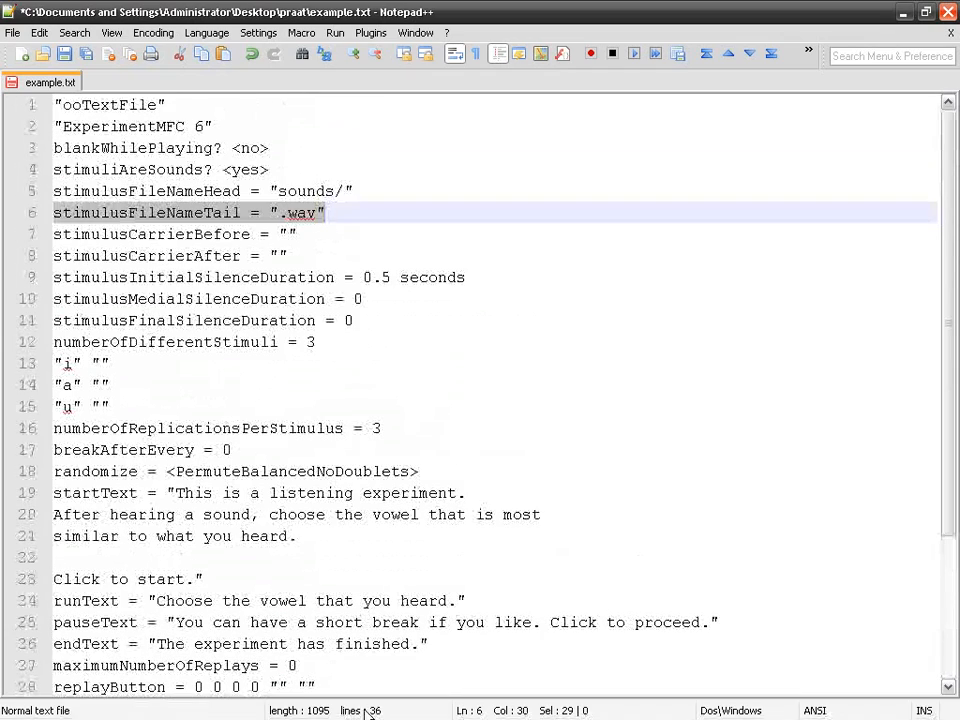
Switch to the Praat manual in Chrome and look through the example on the ExperimentMFC 2.1 experiment file page.
{"action": "left_click", "coordinate": [490, 705]}
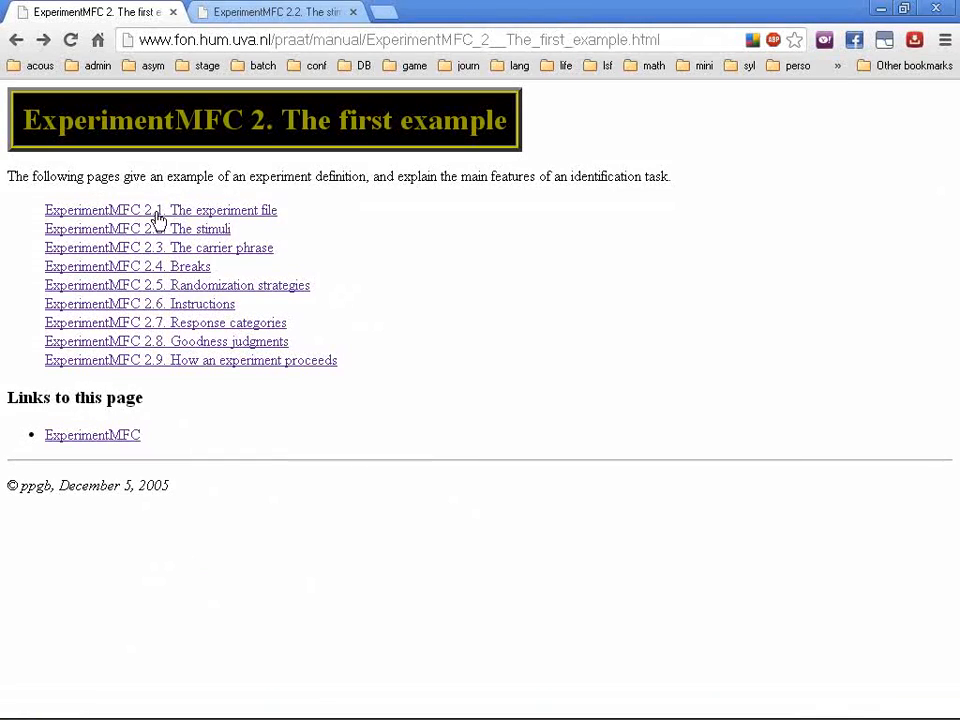
{"action": "left_click", "coordinate": [156, 214]}
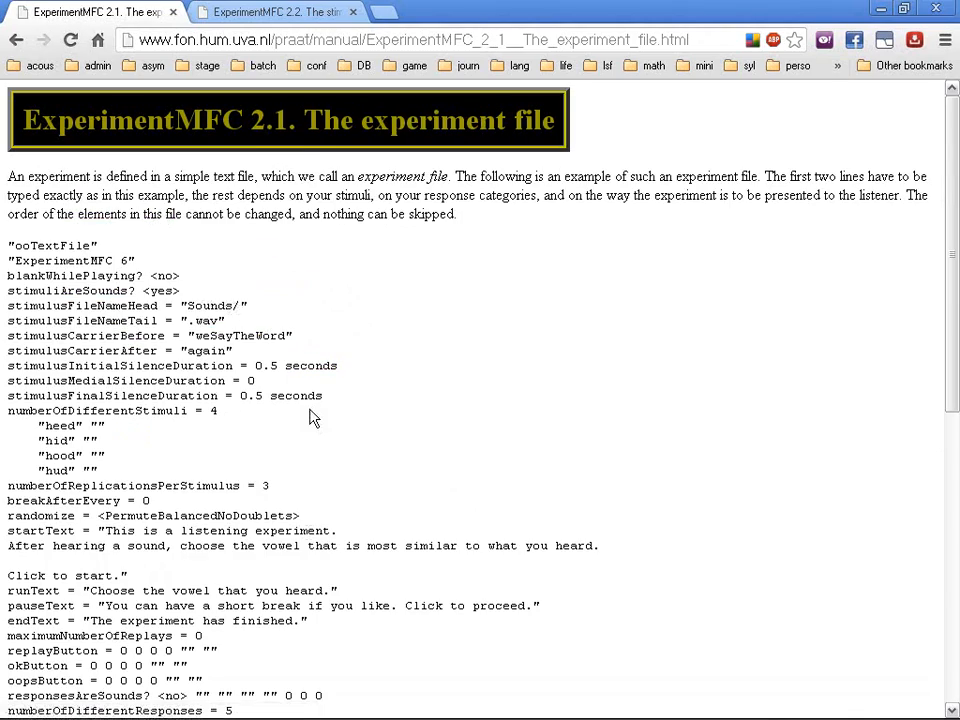
{"action": "scroll", "coordinate": [311, 410], "scroll_direction": "down", "scroll_amount": 5}
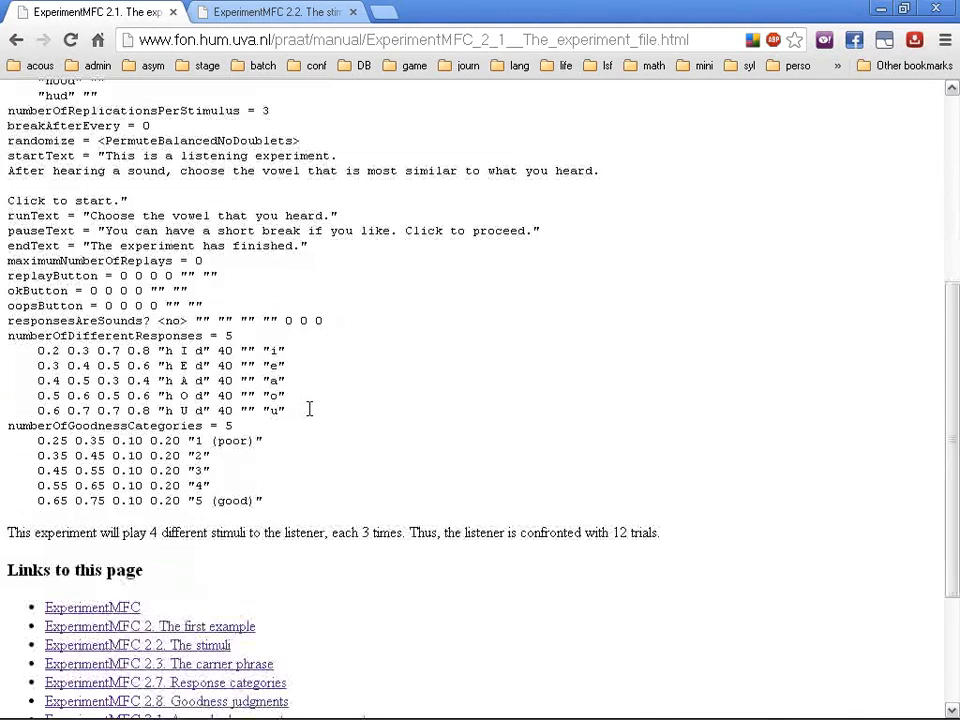
{"action": "scroll", "coordinate": [311, 410], "scroll_direction": "up", "scroll_amount": 5}
{"action": "mouse_move", "coordinate": [458, 715]}
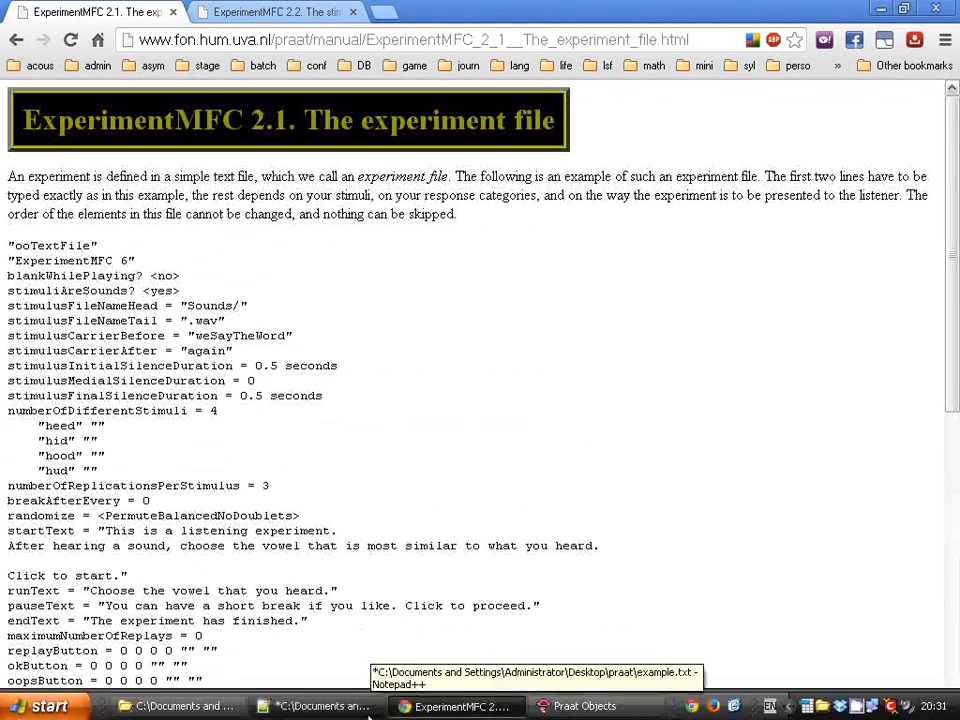
Switch back to example.txt in Notepad++ and highlight the i, a and u stimulus entries.
{"action": "left_click", "coordinate": [315, 706]}
{"action": "left_click_drag", "start_coordinate": [124, 404], "coordinate": [44, 362]}
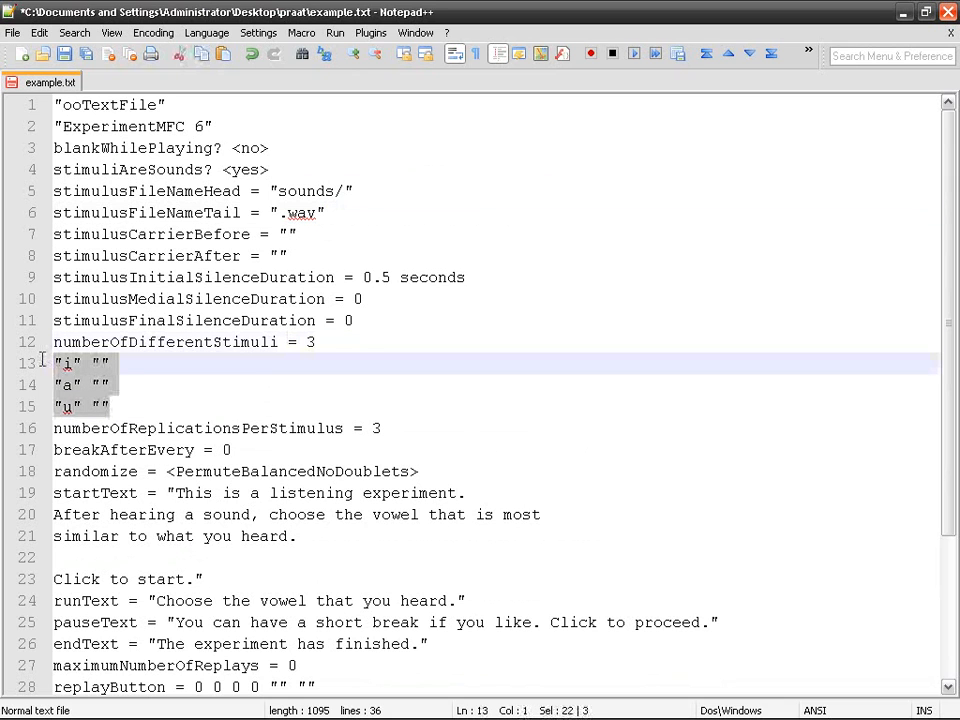
{"action": "left_click", "coordinate": [182, 378]}
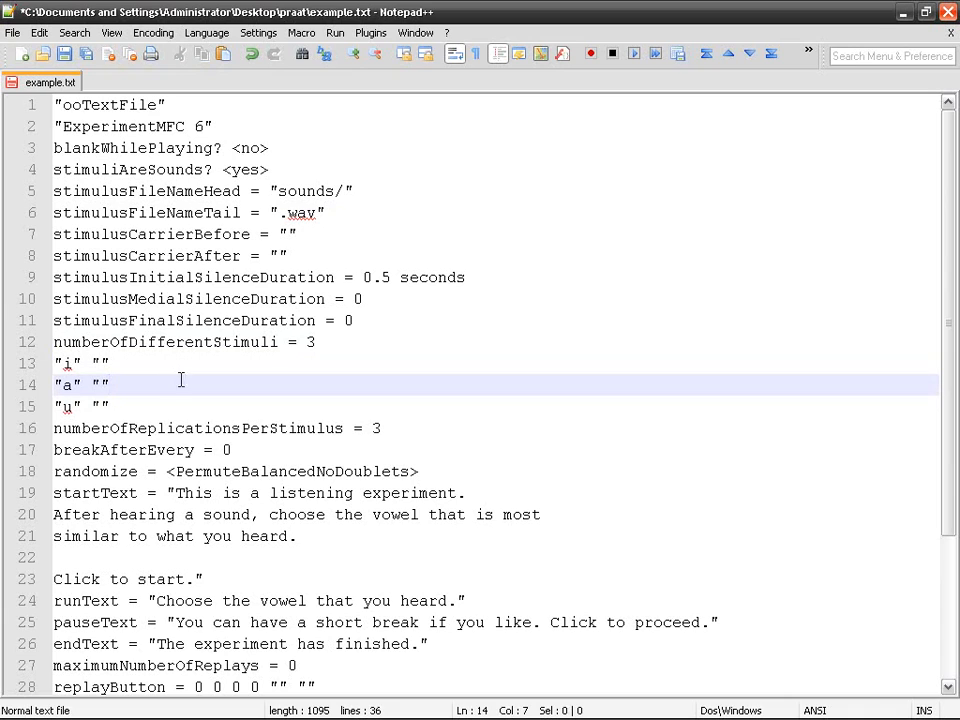
Switch to the praat folder window, open the sounds folder and place its reduced window over the text file.
{"action": "left_click", "coordinate": [208, 703]}
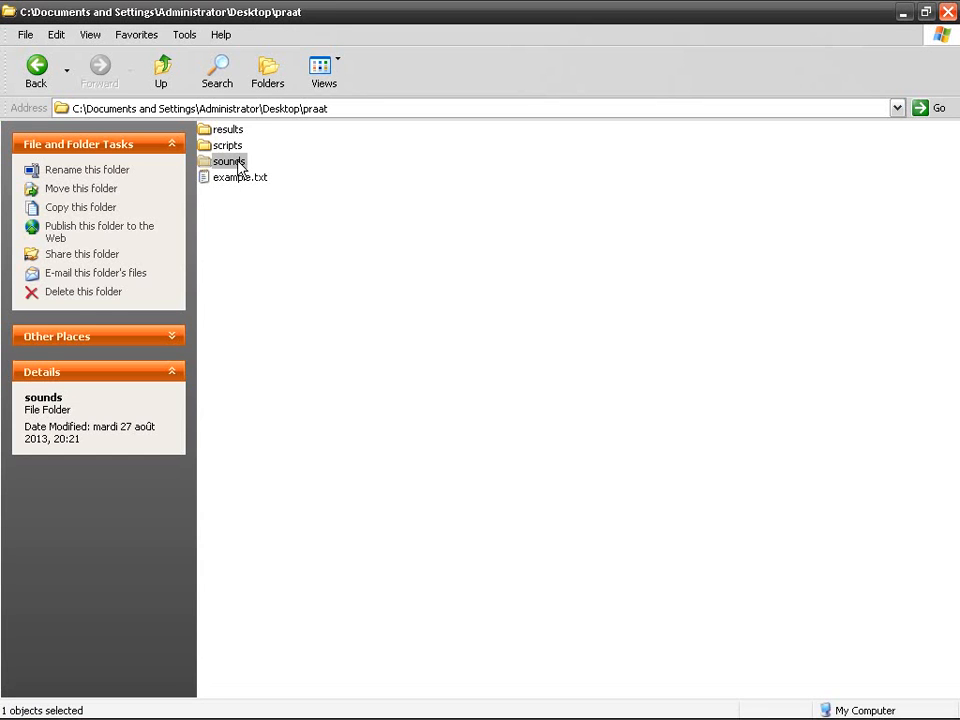
{"action": "double_click", "coordinate": [242, 160]}
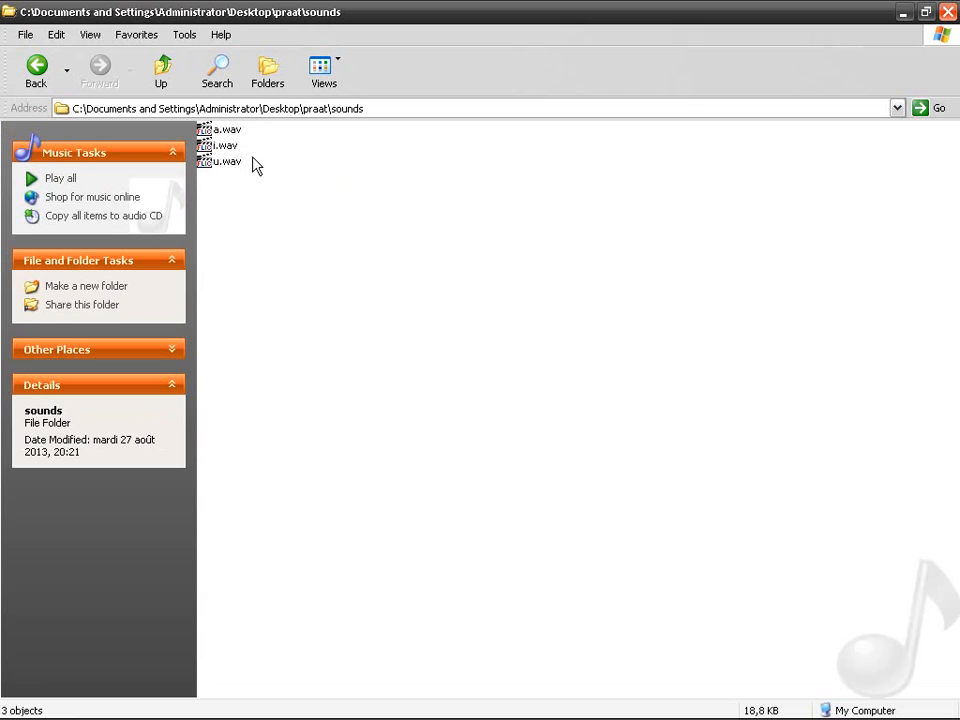
{"action": "double_click", "coordinate": [391, 9]}
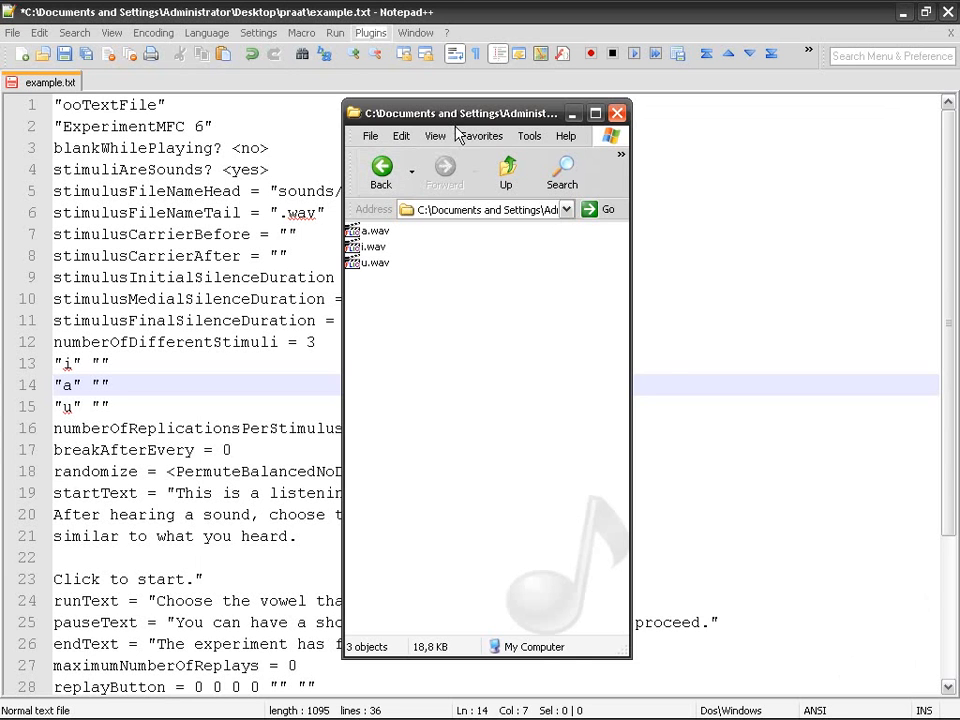
{"action": "left_click_drag", "start_coordinate": [352, 104], "coordinate": [485, 117]}
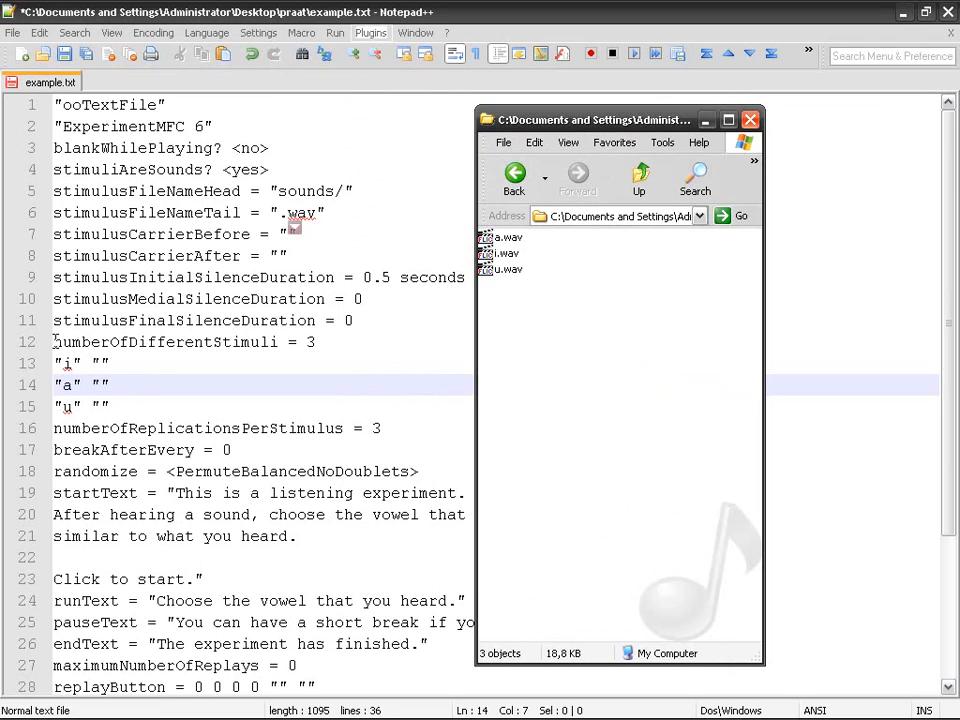
Highlight the numberOfDifferentStimuli line and the three stimulus entries beneath it.
{"action": "left_click_drag", "start_coordinate": [55, 342], "coordinate": [323, 342]}
{"action": "left_click", "coordinate": [309, 342]}
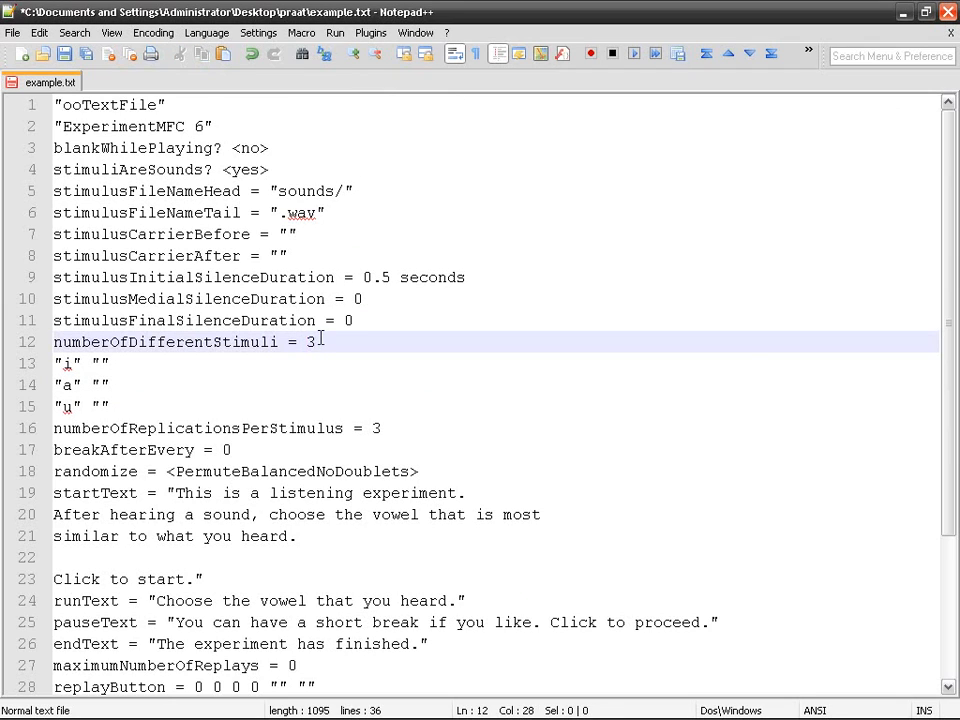
{"action": "left_click_drag", "start_coordinate": [118, 410], "coordinate": [54, 364]}
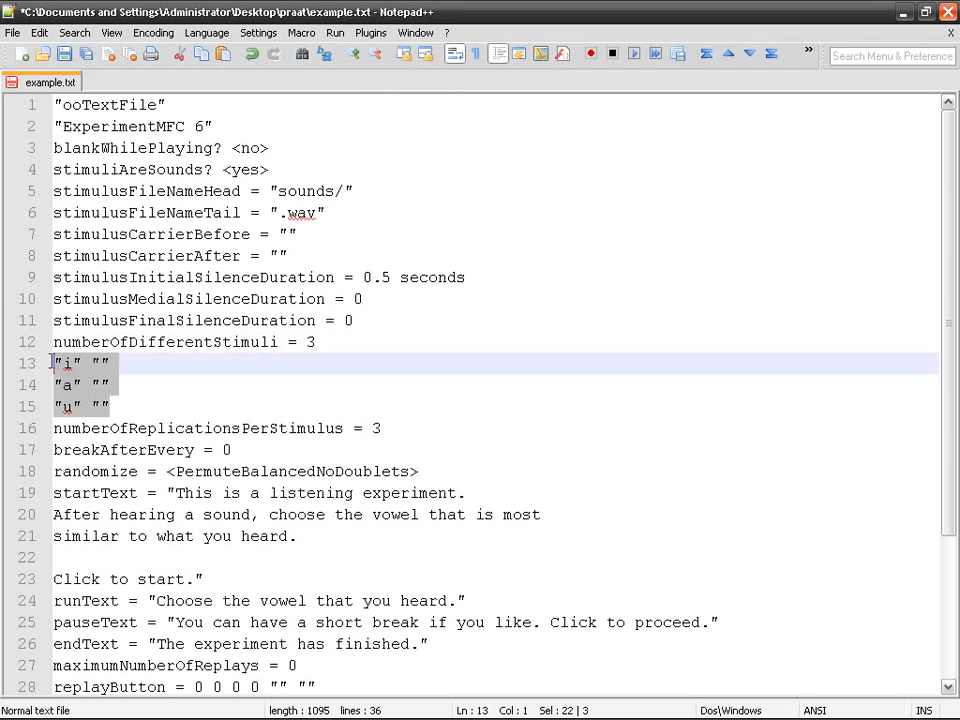
{"action": "left_click", "coordinate": [158, 362]}
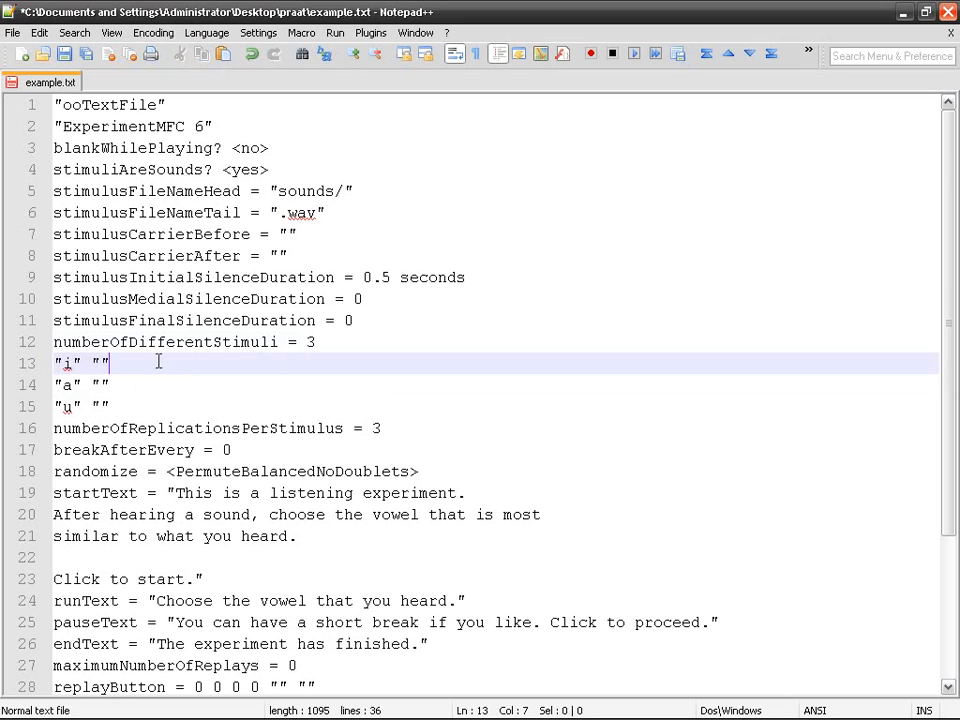
Replace the first stimulus name i with the full path C:\Documents and Settings\Administrator\Desktop\praat\sounds\i.wav.
{"action": "left_click", "coordinate": [67, 364]}
{"action": "mouse_move", "coordinate": [443, 709]}
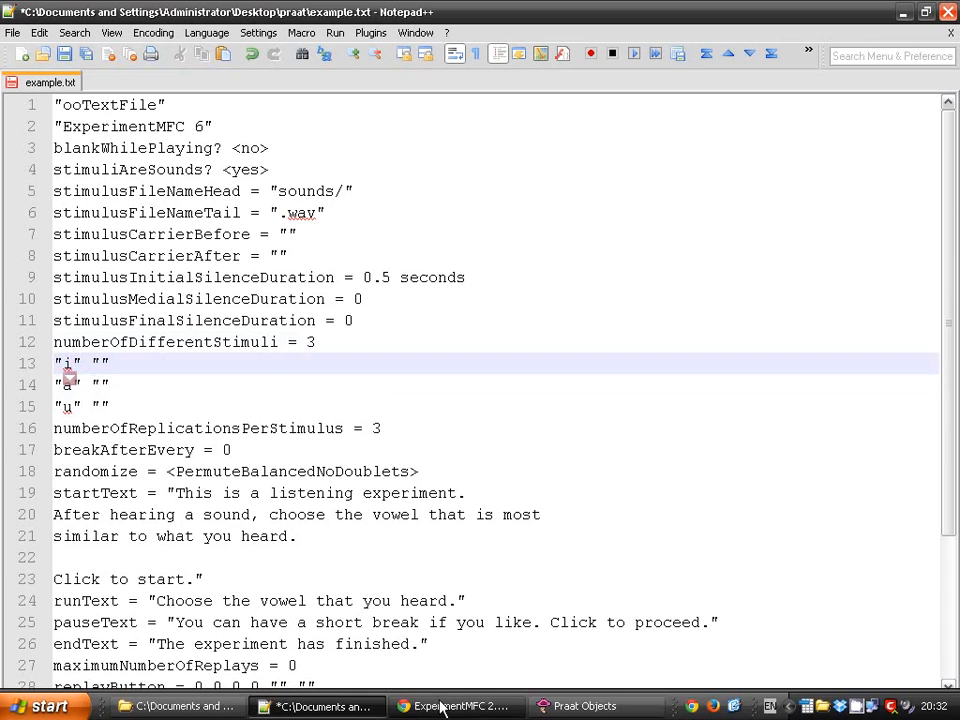
{"action": "left_click", "coordinate": [183, 708]}
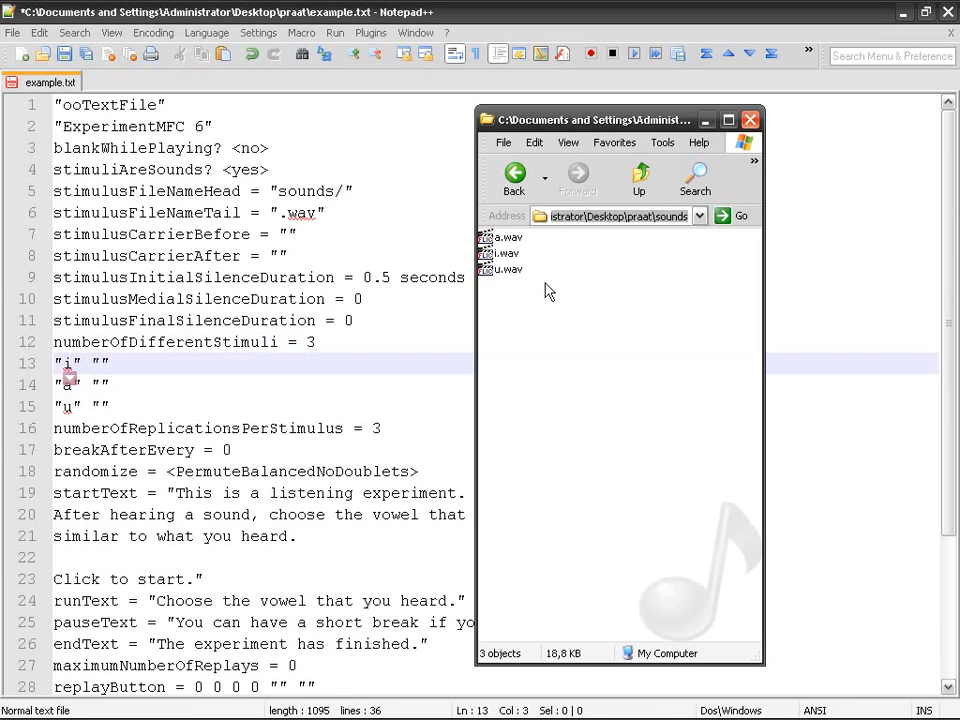
{"action": "left_click", "coordinate": [68, 363]}
{"action": "key", "text": "BackSpace"}
{"action": "type", "text": "C:\\Documents and Settings\\Administrator\\Desktop\\praat\\sounds"}
{"action": "type", "text": "\\i.wav"}
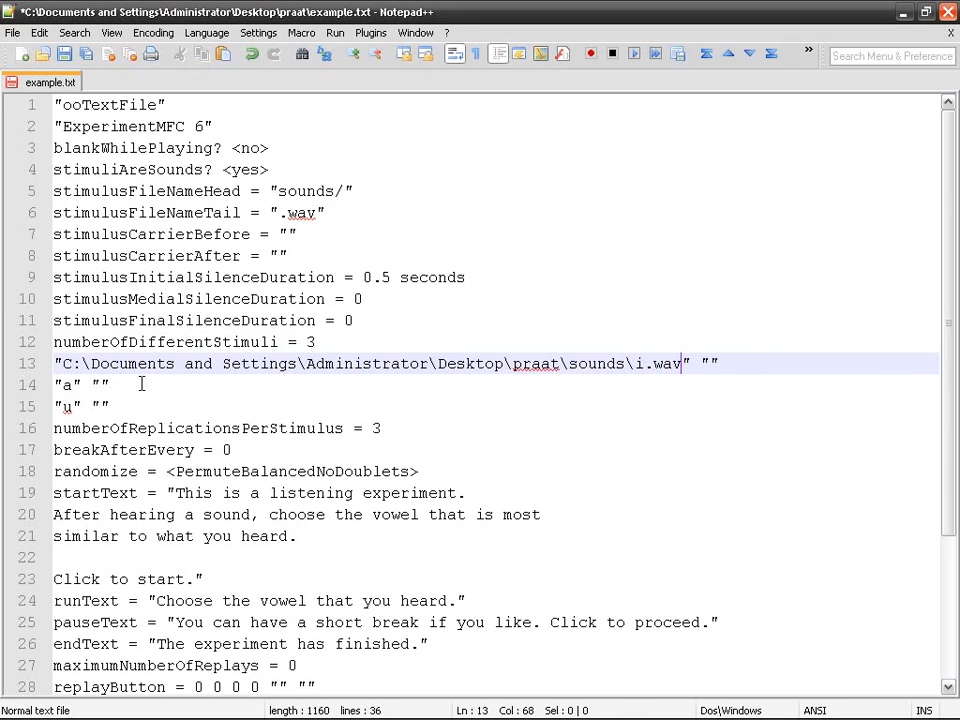
Copy the sounds folder path from the first stimulus in front of the second stimulus a, and append .wav to that name.
{"action": "key", "text": "Left"}
{"action": "key", "text": "Left"}
{"action": "key", "text": "Left"}
{"action": "key", "text": "Left"}
{"action": "key", "text": "Left"}
{"action": "key", "text": "shift+Home"}
{"action": "key", "text": "shift+Right"}
{"action": "key", "text": "ctrl+c"}
{"action": "key", "text": "Down"}
{"action": "key", "text": "ctrl+v"}
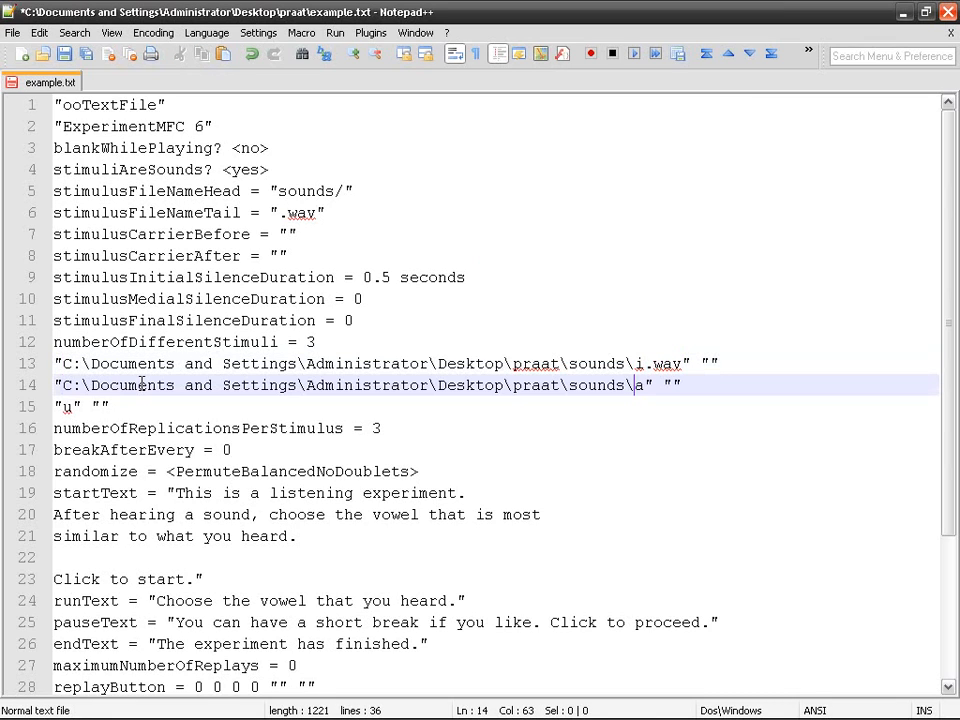
{"action": "key", "text": "Right"}
{"action": "type", "text": ".wav"}
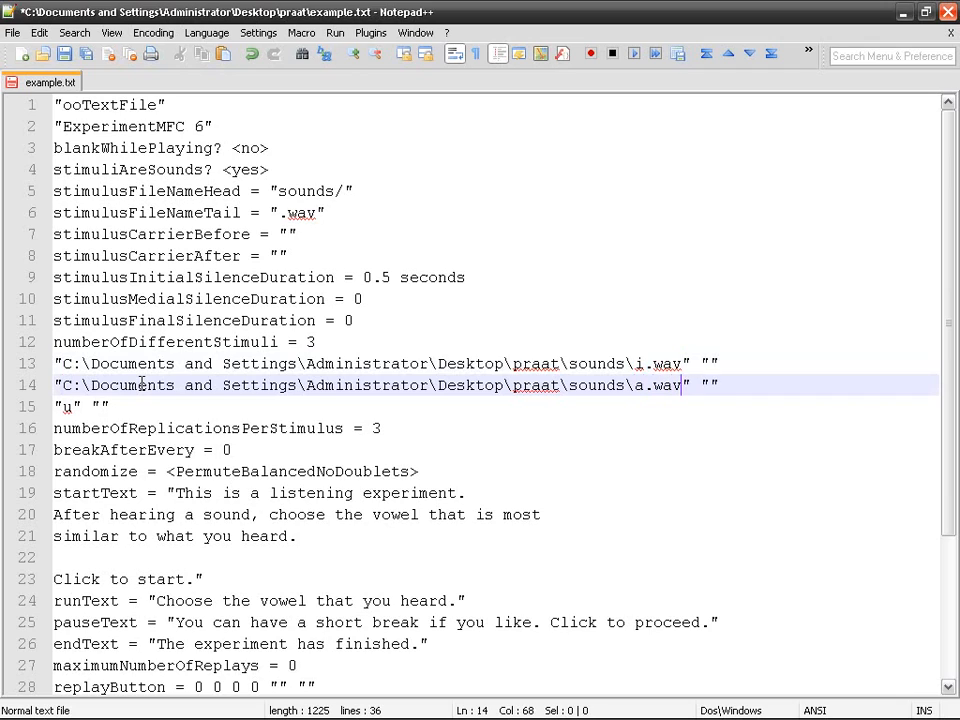
Insert the copied sounds folder path before the third stimulus u, append .wav to the name, and save the file.
{"action": "key", "text": "Down"}
{"action": "key", "text": "Left"}
{"action": "key", "text": "Left"}
{"action": "key", "text": "Left"}
{"action": "key", "text": "ctrl+v"}
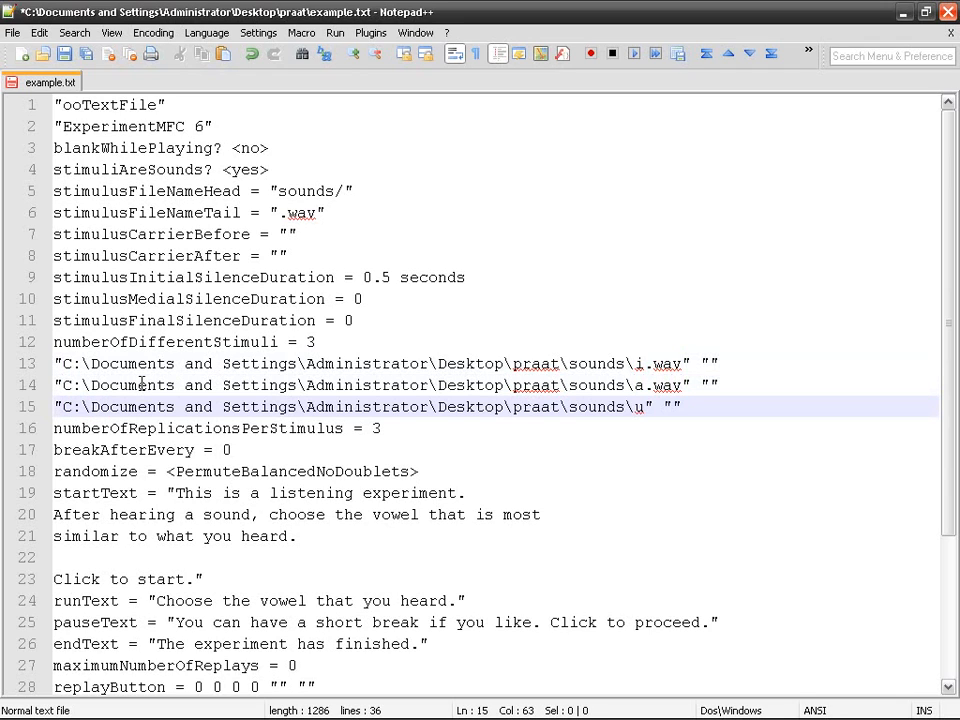
{"action": "key", "text": "Right"}
{"action": "type", "text": ".wav"}
{"action": "key", "text": "ctrl+s"}
Highlight the .wav extension in the first stimulus path.
{"action": "key", "text": "Up"}
{"action": "key", "text": "Up"}
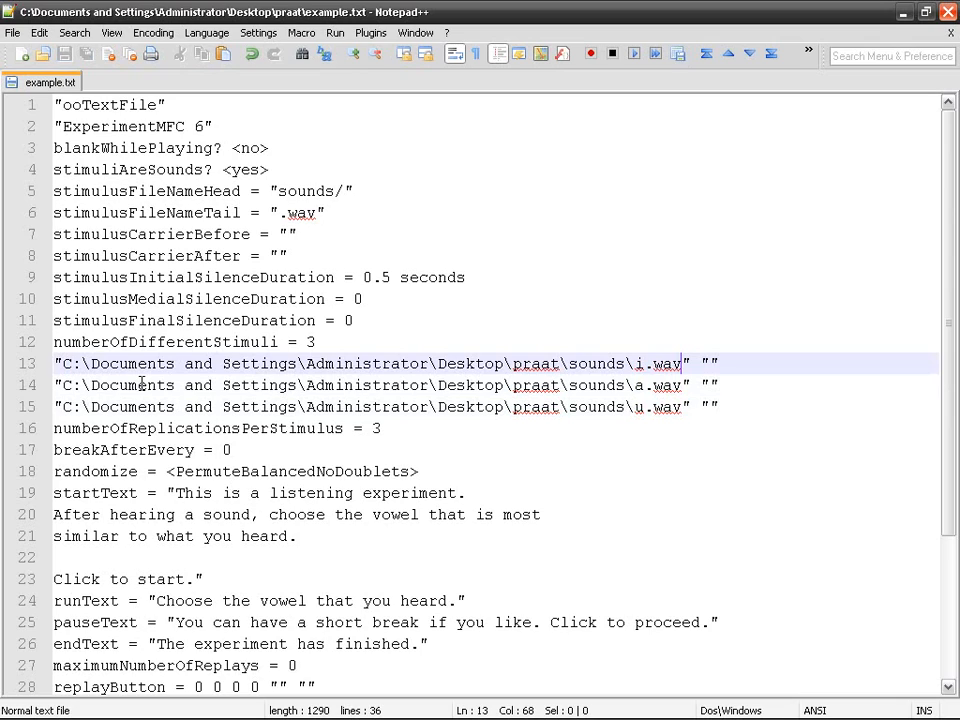
{"action": "key", "text": "Left"}
{"action": "key", "text": "Left"}
{"action": "key", "text": "Left"}
{"action": "key", "text": "Left"}
{"action": "key", "text": "Left"}
{"action": "key", "text": "Right"}
{"action": "key", "text": "shift+Right"}
{"action": "key", "text": "shift+Right"}
{"action": "key", "text": "shift+Right"}
{"action": "key", "text": "shift+Right"}
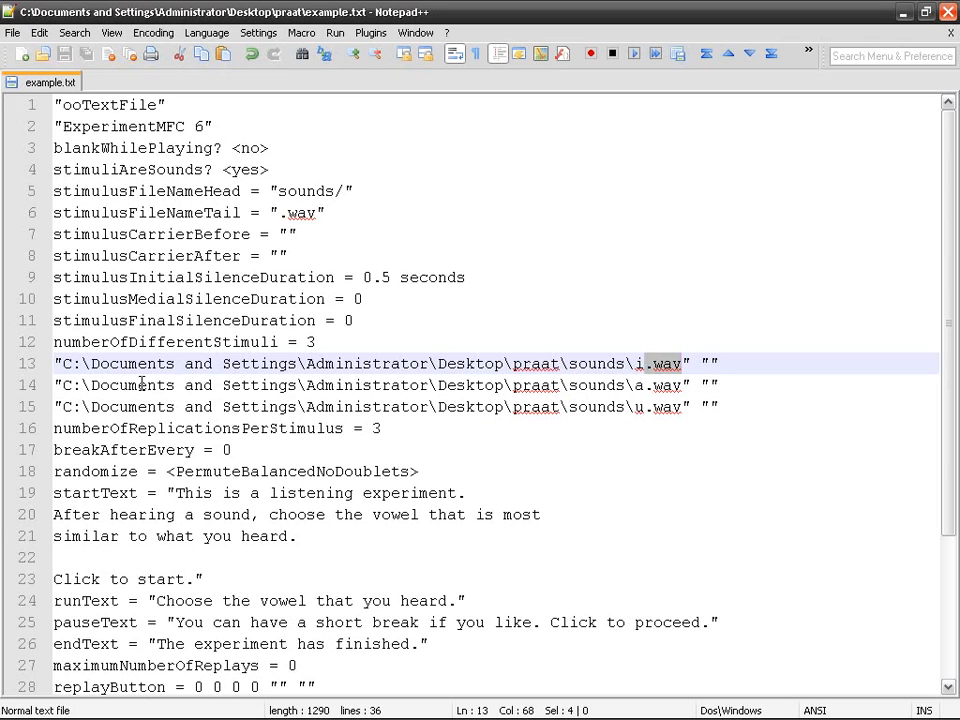
Remove the .wav extension from the first stimulus path so that it ends in sounds\i.
{"action": "key", "text": "Up"}
{"action": "key", "text": "Down"}
{"action": "key", "text": "Home"}
{"action": "key", "text": "End"}
{"action": "key", "text": "Left"}
{"action": "key", "text": "Left"}
{"action": "key", "text": "Left"}
{"action": "key", "text": "Left"}
{"action": "key", "text": "shift+Left"}
{"action": "key", "text": "shift+Left"}
{"action": "key", "text": "shift+Left"}
{"action": "key", "text": "shift+Left"}
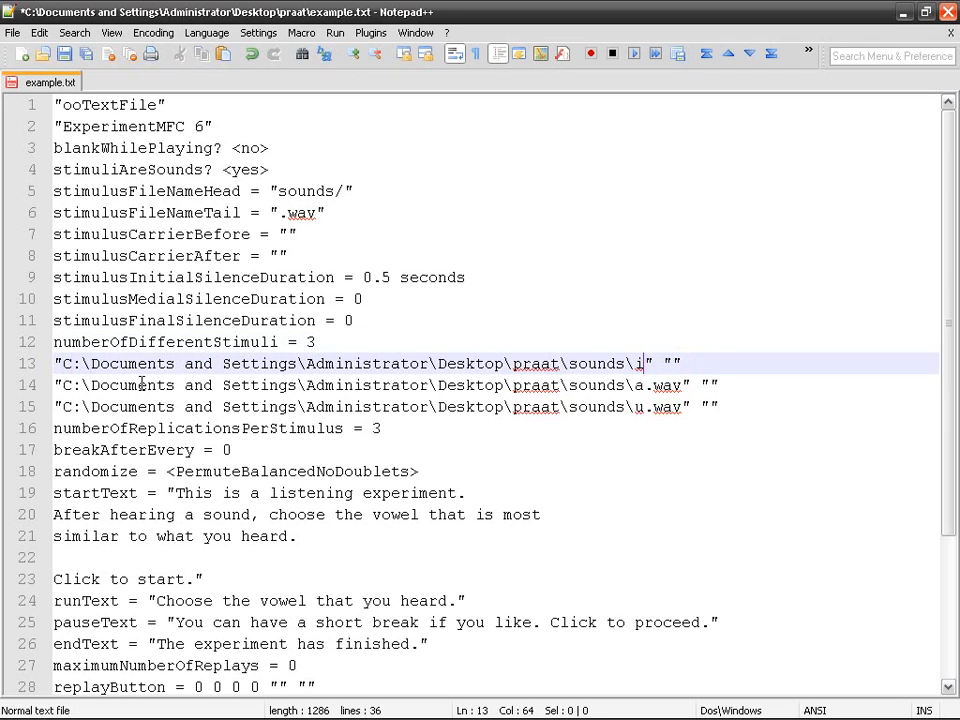
Remove the .wav extension from the second and third stimulus paths so that they end in sounds\a and sounds\u.
{"action": "key", "text": "Delete"}
{"action": "key", "text": "Down"}
{"action": "key", "text": "Delete"}
{"action": "key", "text": "Delete"}
{"action": "key", "text": "Delete"}
{"action": "key", "text": "Delete"}
{"action": "key", "text": "Down"}
{"action": "key", "text": "Delete"}
{"action": "key", "text": "Delete"}
{"action": "key", "text": "Delete"}
{"action": "key", "text": "Delete"}
Highlight the whole stimulusFileNameTail line that defines the .wav extension.
{"action": "key", "text": "Up"}
{"action": "key", "text": "Up"}
{"action": "key", "text": "Up"}
{"action": "key", "text": "Up"}
{"action": "key", "text": "Up"}
{"action": "key", "text": "Up"}
{"action": "key", "text": "Up"}
{"action": "key", "text": "Up"}
{"action": "key", "text": "Up"}
{"action": "key", "text": "Home"}
{"action": "key", "text": "shift+End"}
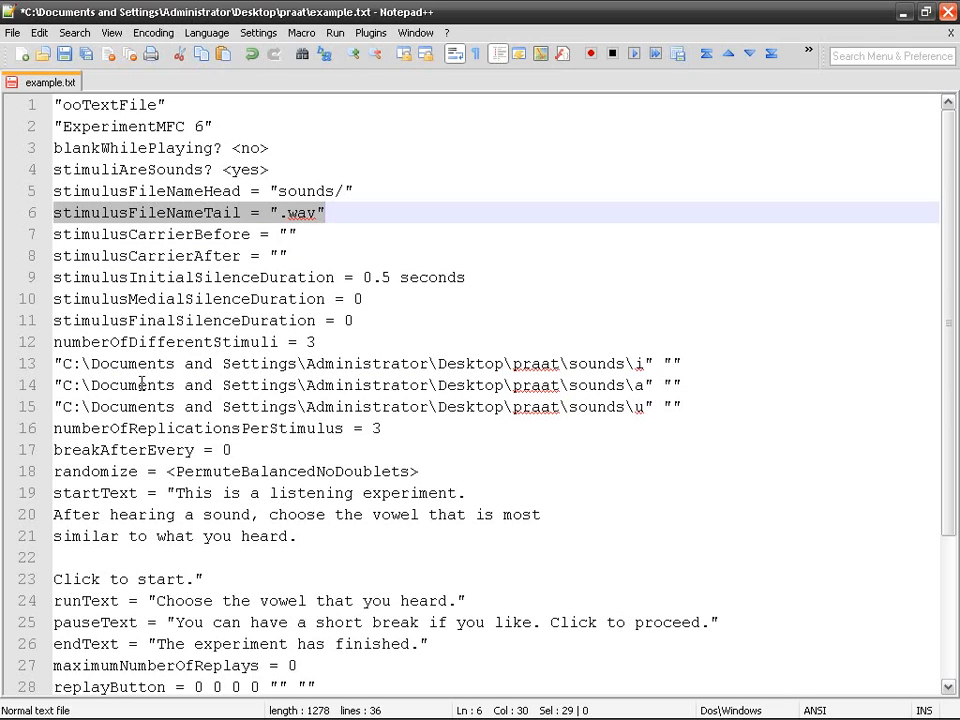
Delete the folder path from the first stimulus so that only the name i remains between the quotes.
{"action": "key", "text": "Down"}
{"action": "key", "text": "Down"}
{"action": "key", "text": "Down"}
{"action": "key", "text": "Down"}
{"action": "key", "text": "Down"}
{"action": "key", "text": "Down"}
{"action": "key", "text": "Down"}
{"action": "key", "text": "Home"}
{"action": "key", "text": "Right"}
{"action": "key", "text": "shift+End"}
{"action": "key", "text": "shift+Left"}
{"action": "key", "text": "shift+Left"}
{"action": "key", "text": "shift+Left"}
{"action": "key", "text": "shift+Left"}
{"action": "key", "text": "shift+Left"}
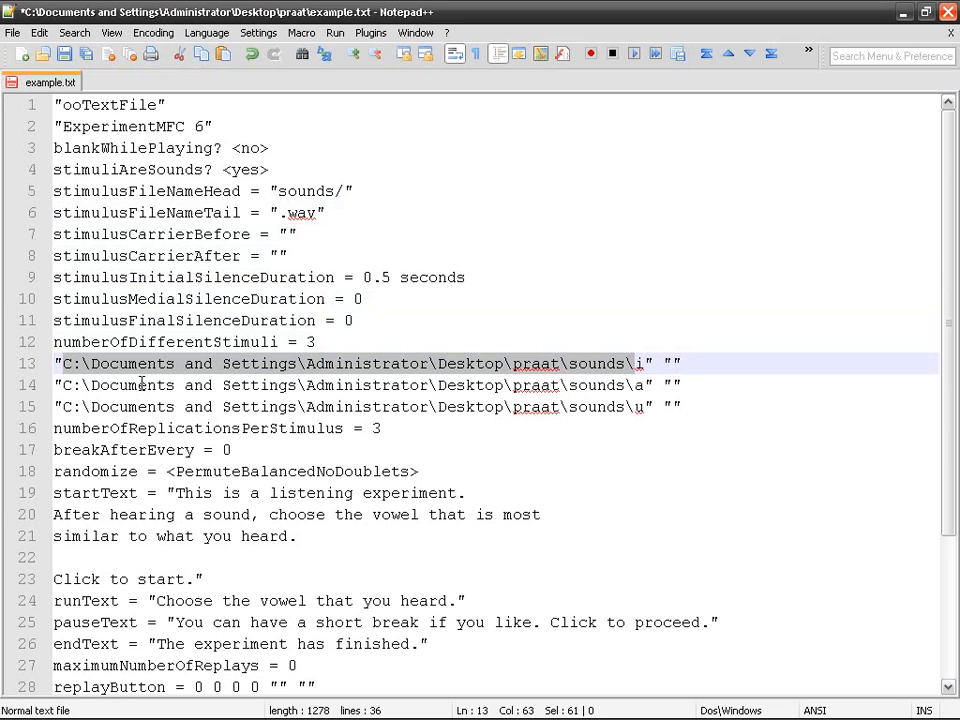
{"action": "key", "text": "Delete"}
Delete the folder path from the second and third stimuli, leaving only the names a and u between the quotes.
{"action": "key", "text": "Down"}
{"action": "key", "text": "shift+End"}
{"action": "key", "text": "shift+Left"}
{"action": "key", "text": "shift+Left"}
{"action": "key", "text": "shift+Left"}
{"action": "key", "text": "shift+Left"}
{"action": "key", "text": "shift+Left"}
{"action": "key", "text": "Delete"}
{"action": "key", "text": "Down"}
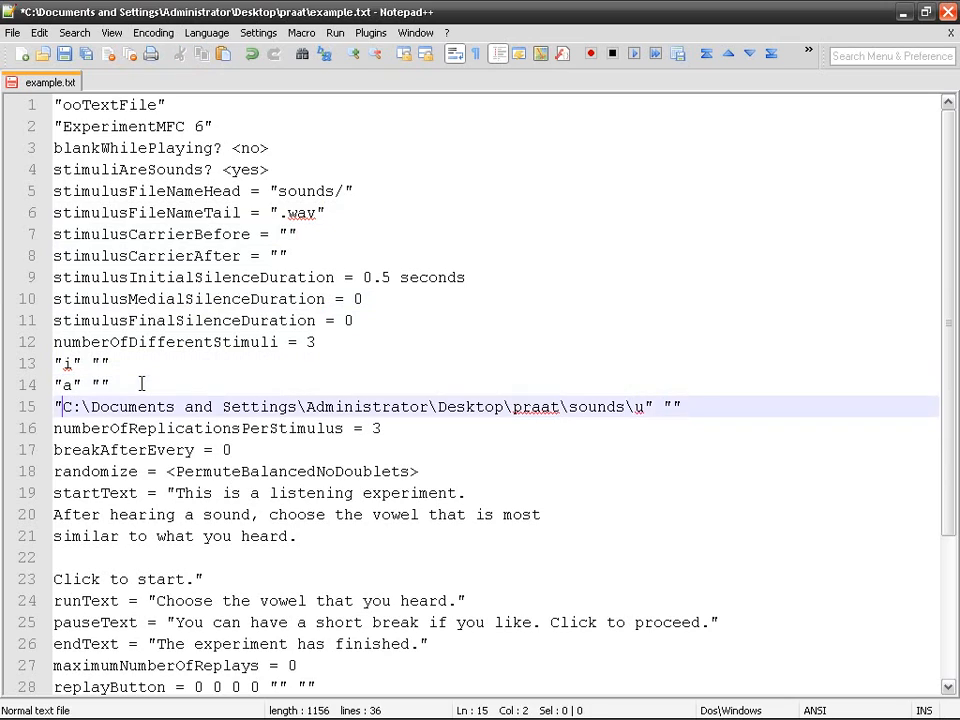
{"action": "key", "text": "shift+End"}
{"action": "key", "text": "shift+Left"}
{"action": "key", "text": "shift+Left"}
{"action": "key", "text": "shift+Left"}
{"action": "key", "text": "Delete"}
Replace the stimulusFileNameHead value with the copied path C:\Documents and Settings\Administrator\Desktop\praat\sounds\ and save the file.
{"action": "key", "text": "Up"}
{"action": "key", "text": "Up"}
{"action": "key", "text": "Up"}
{"action": "key", "text": "Up"}
{"action": "key", "text": "Up"}
{"action": "key", "text": "Up"}
{"action": "key", "text": "Up"}
{"action": "key", "text": "Up"}
{"action": "key", "text": "Up"}
{"action": "key", "text": "Up"}
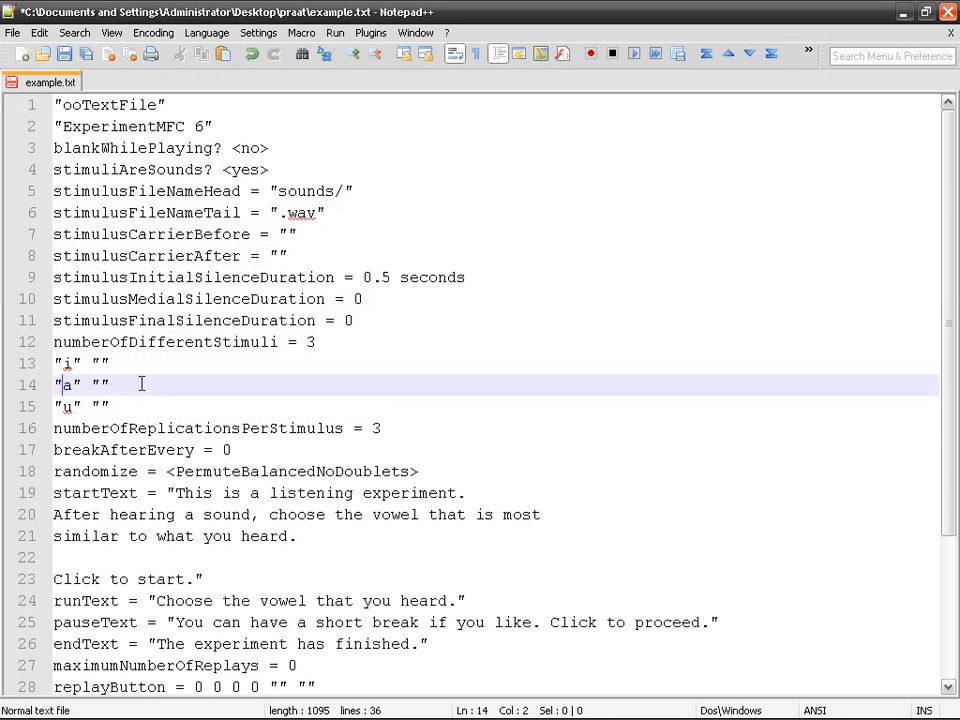
{"action": "key", "text": "End"}
{"action": "key", "text": "Left"}
{"action": "key", "text": "BackSpace"}
{"action": "key", "text": "BackSpace"}
{"action": "key", "text": "BackSpace"}
{"action": "key", "text": "BackSpace"}
{"action": "key", "text": "BackSpace"}
{"action": "key", "text": "BackSpace"}
{"action": "key", "text": "BackSpace"}
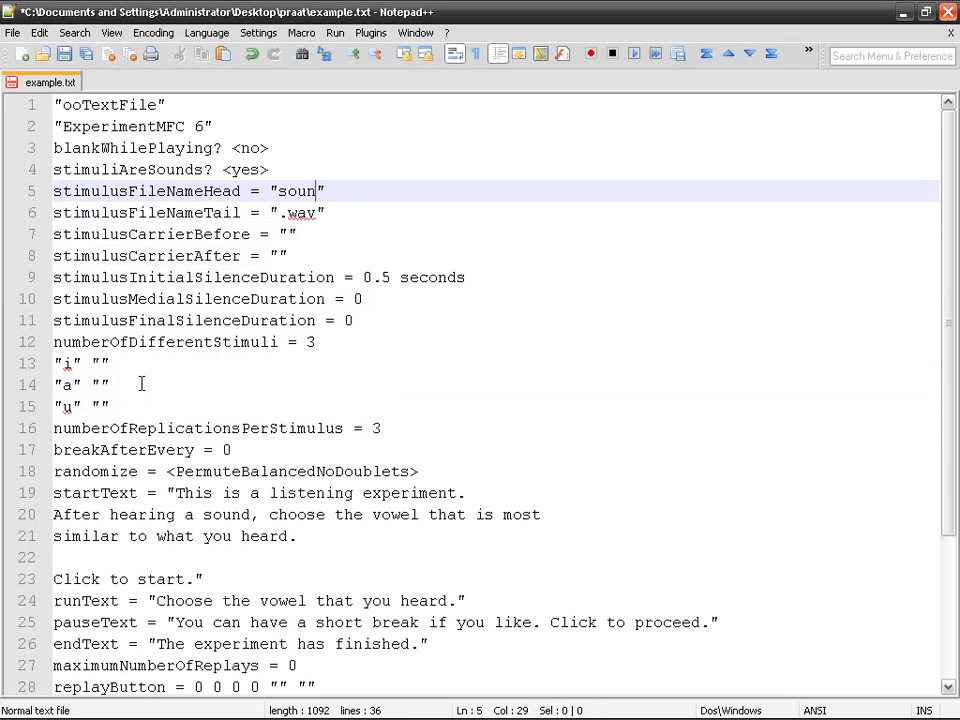
{"action": "key", "text": "ctrl+v"}
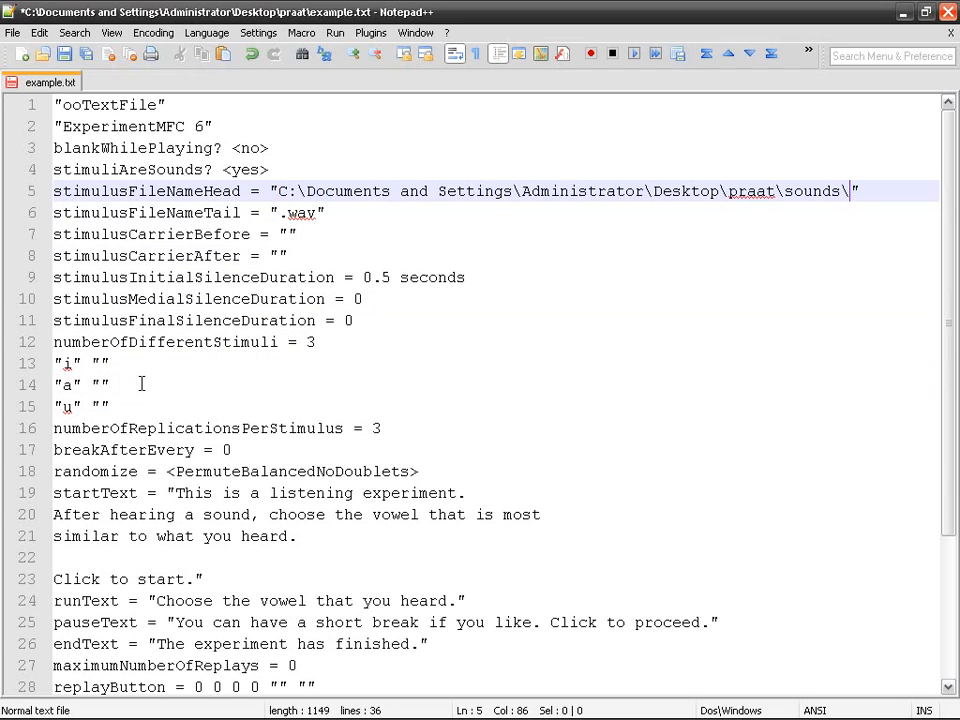
{"action": "key", "text": "ctrl+s"}
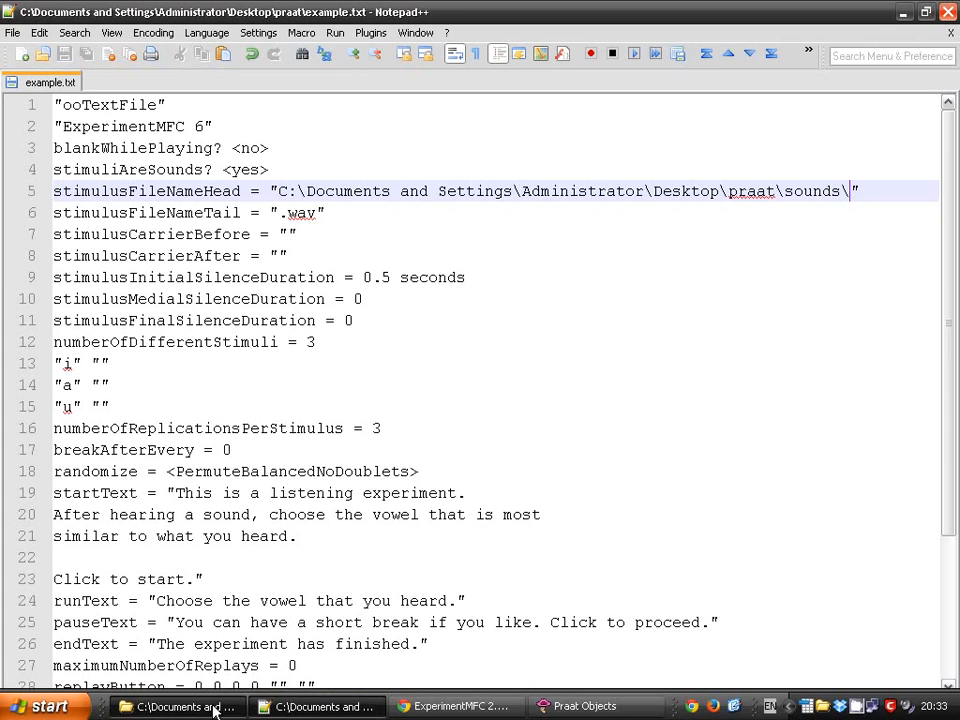
Compare the path in stimulusFileNameHead with the sounds folder window, highlighting the path and widening the window to show its full address.
{"action": "left_click", "coordinate": [214, 710]}
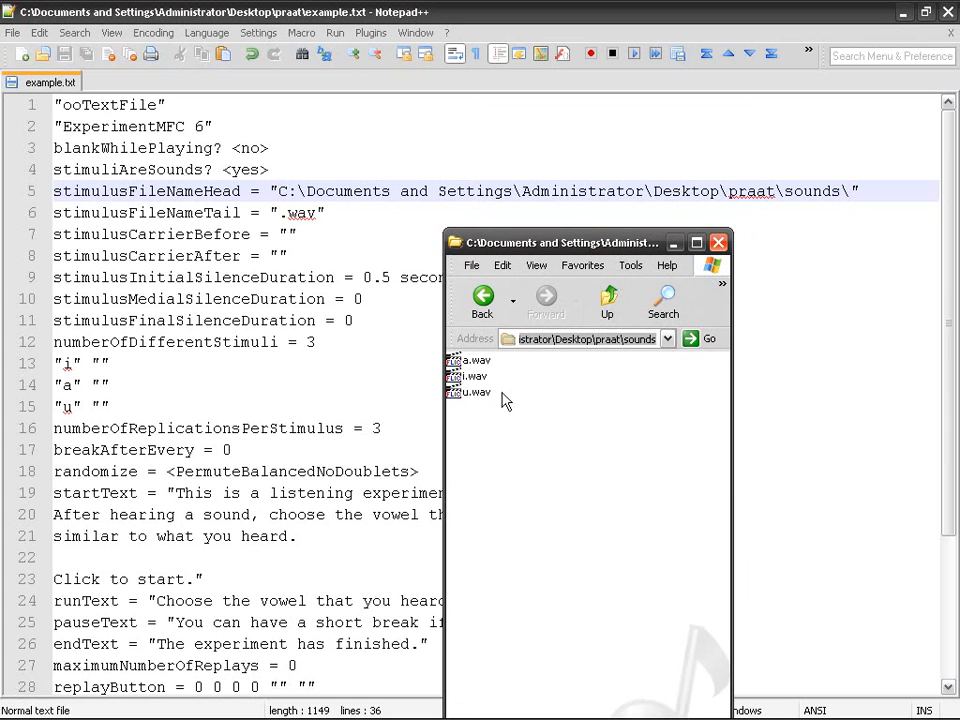
{"action": "mouse_move", "coordinate": [507, 404]}
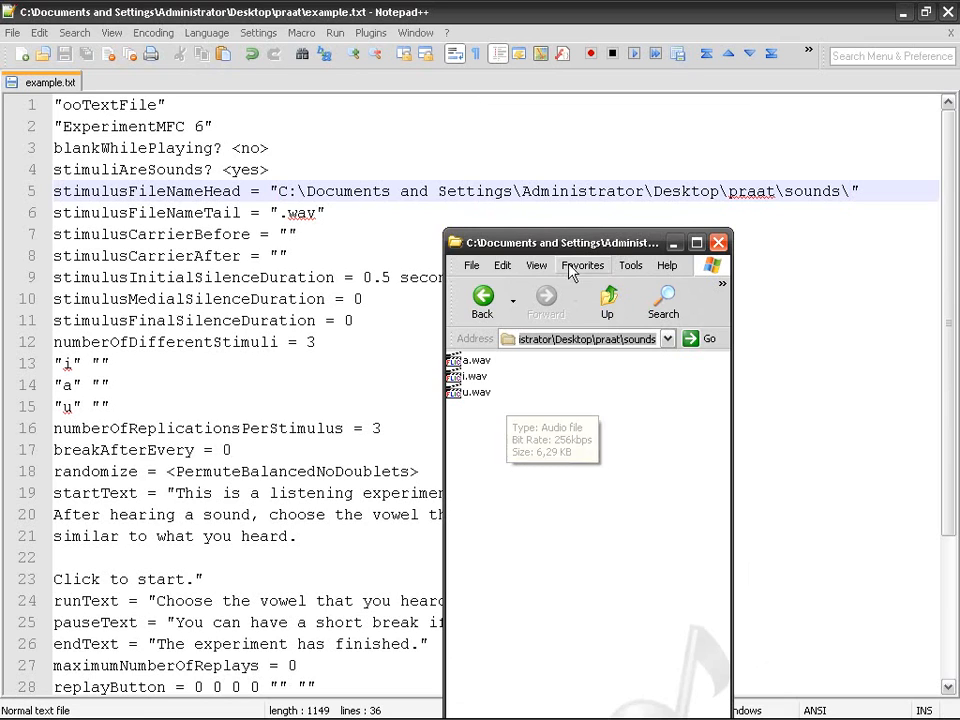
{"action": "left_click_drag", "start_coordinate": [550, 242], "coordinate": [674, 278]}
{"action": "left_click_drag", "start_coordinate": [281, 197], "coordinate": [851, 197]}
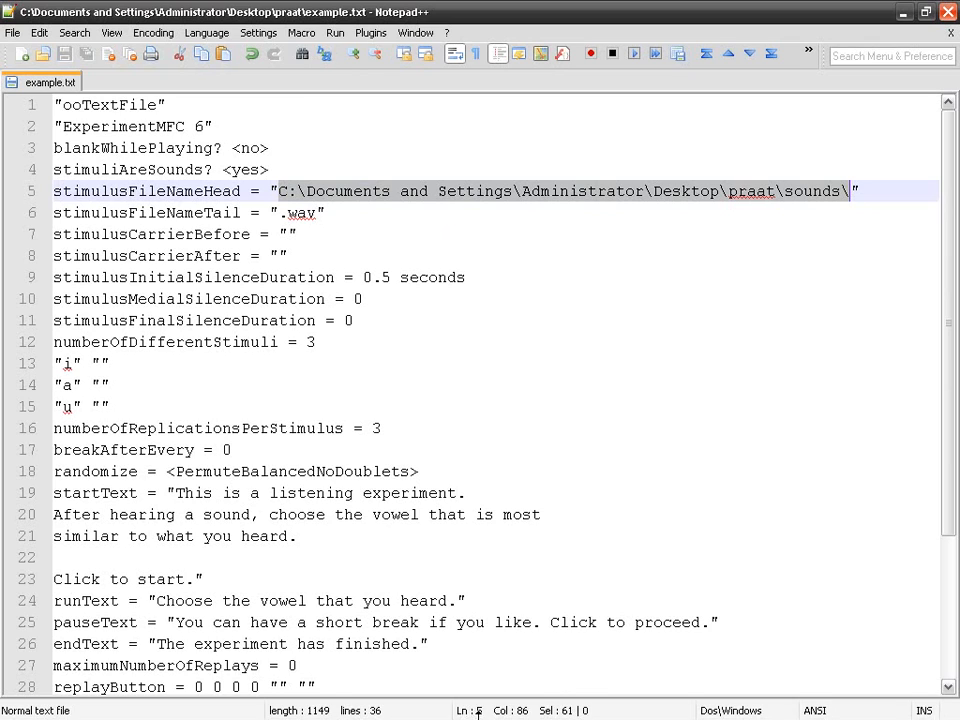
{"action": "left_click", "coordinate": [130, 708]}
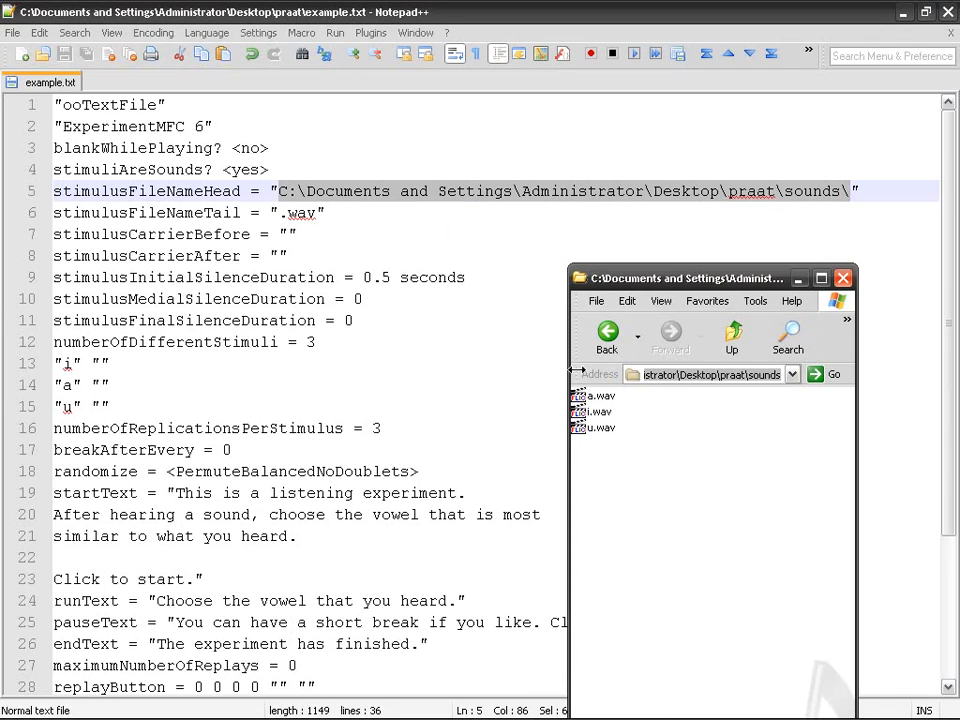
{"action": "left_click_drag", "start_coordinate": [568, 360], "coordinate": [235, 350]}
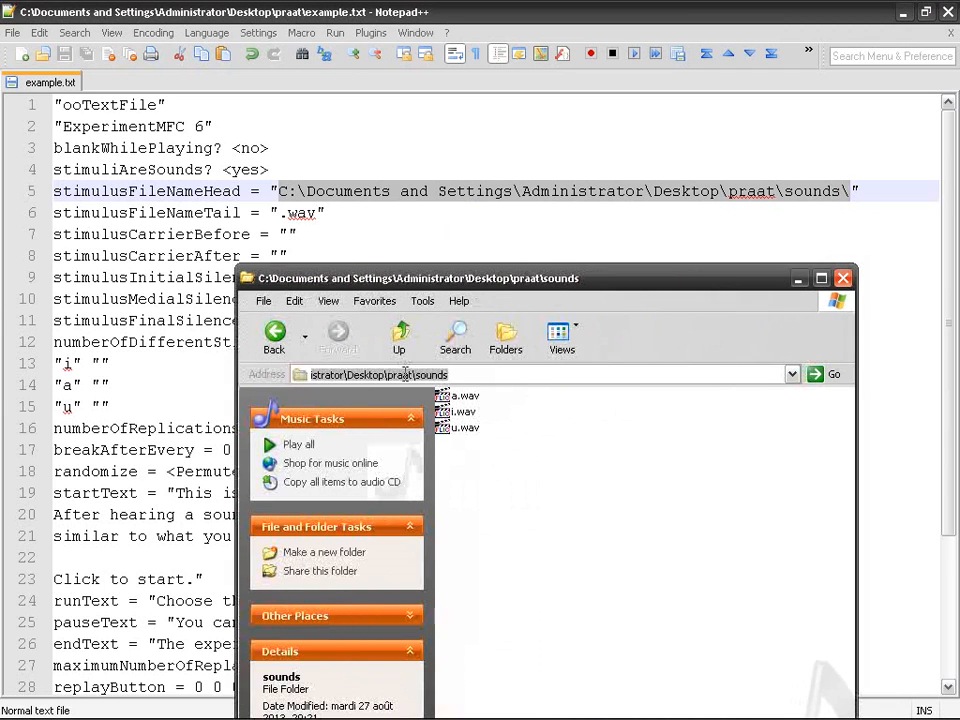
Trace the start of the sounds path by browsing from drive C: into Documents and Settings, close that window, and return to example.txt.
{"action": "left_click", "coordinate": [18, 712]}
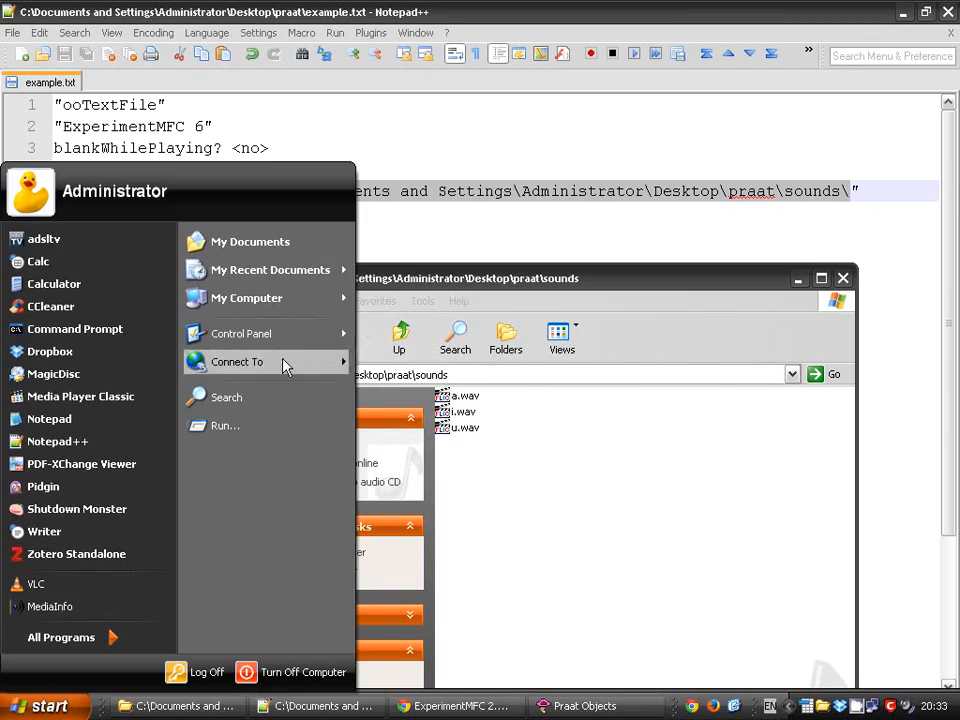
{"action": "mouse_move", "coordinate": [330, 299]}
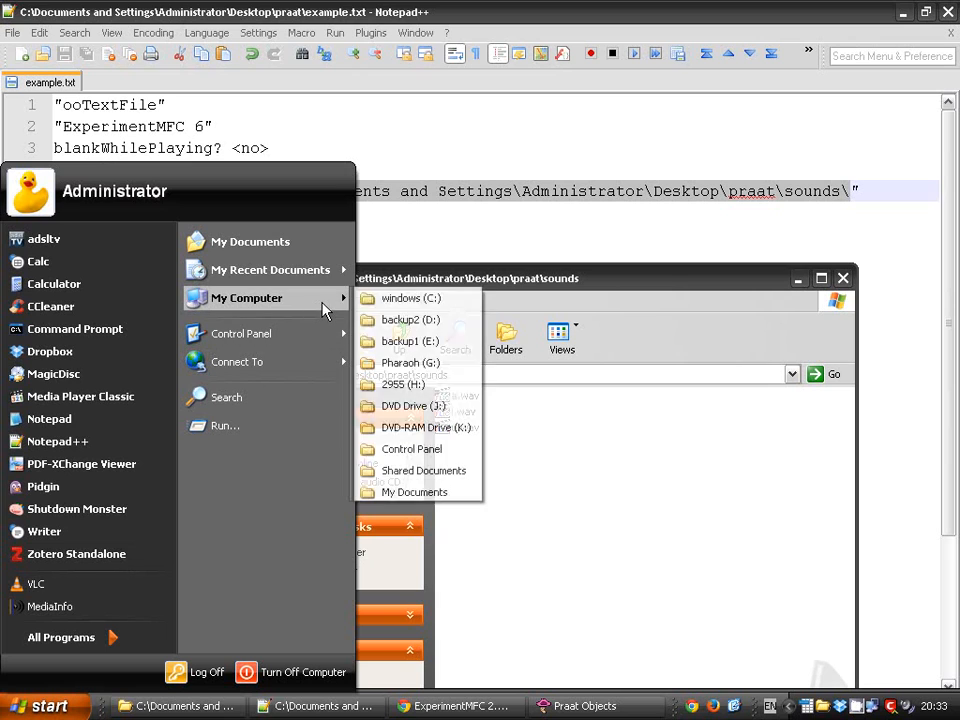
{"action": "left_click", "coordinate": [443, 300]}
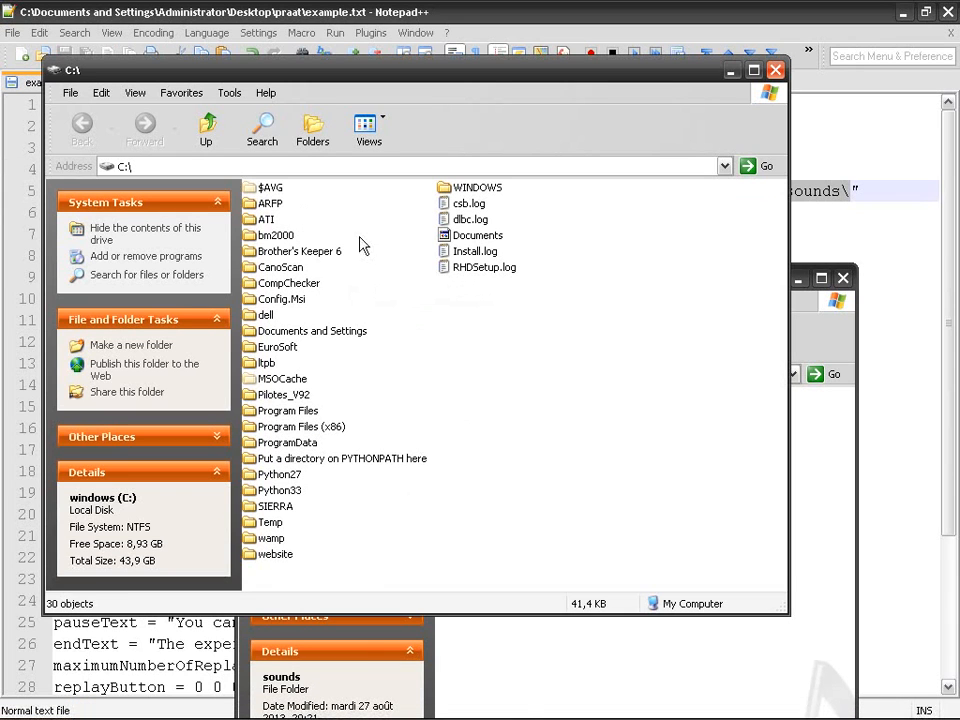
{"action": "left_click_drag", "start_coordinate": [772, 604], "coordinate": [564, 614]}
{"action": "left_click_drag", "start_coordinate": [600, 650], "coordinate": [625, 670]}
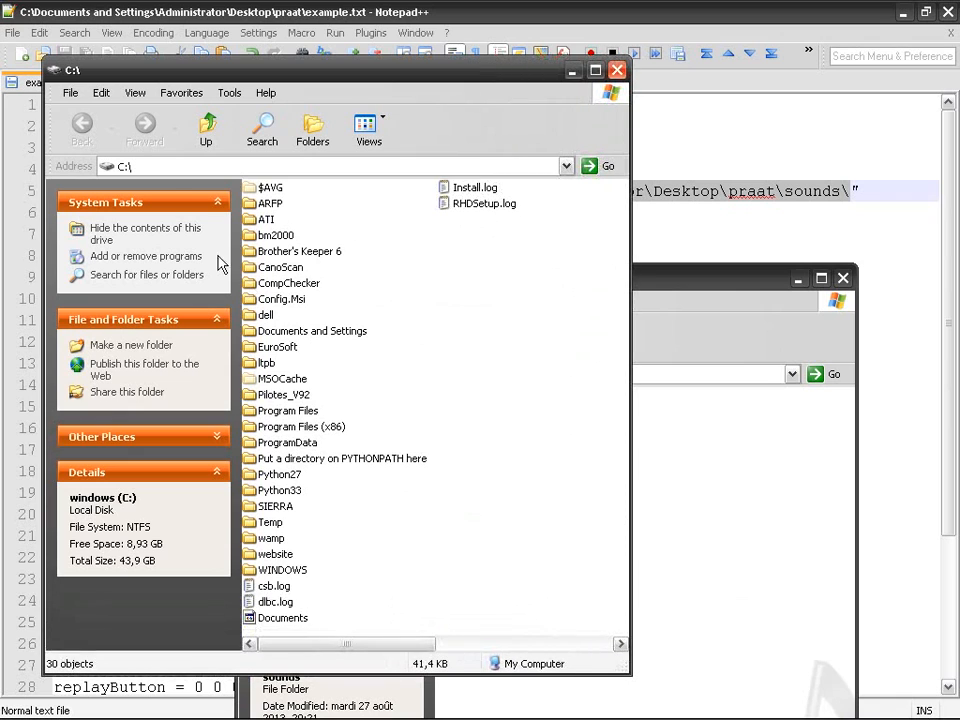
{"action": "left_click", "coordinate": [330, 334]}
{"action": "double_click", "coordinate": [330, 334]}
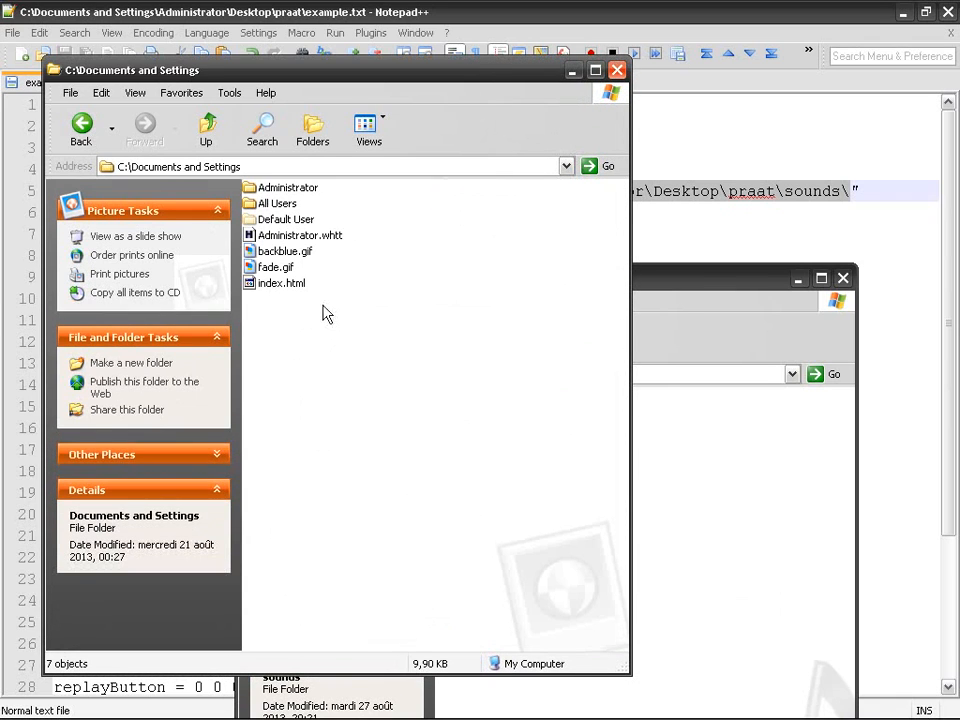
{"action": "left_click", "coordinate": [708, 294]}
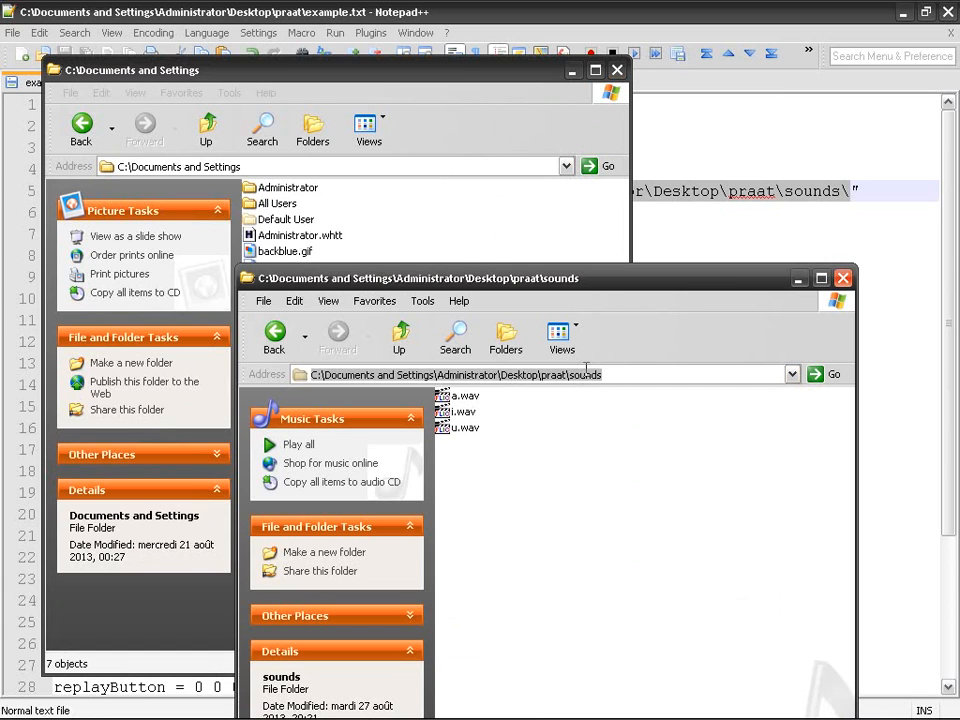
{"action": "left_click", "coordinate": [617, 70]}
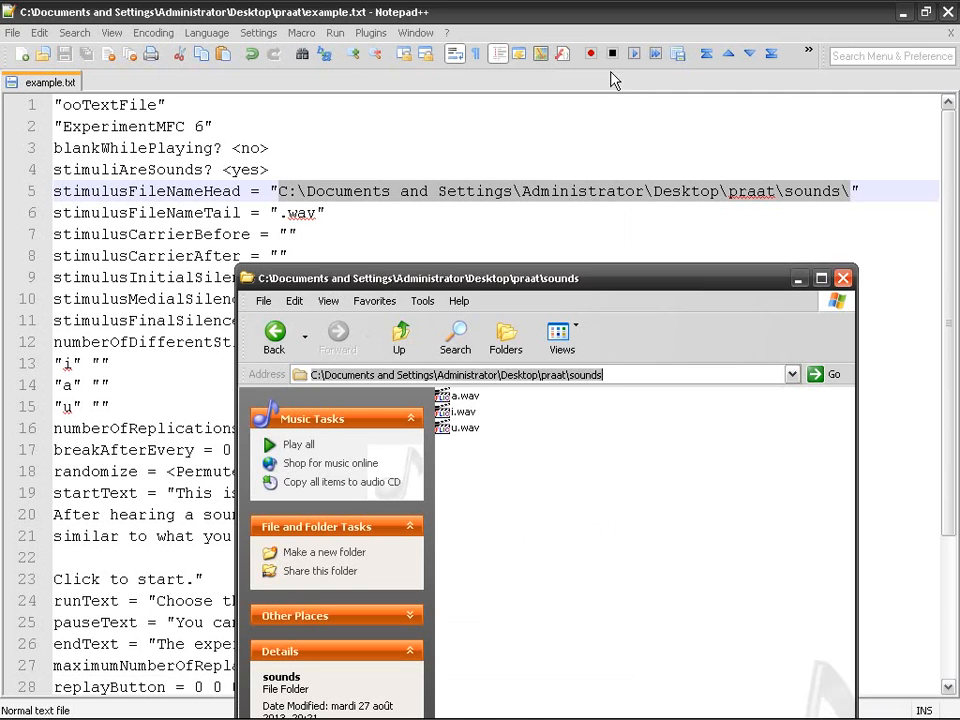
{"action": "left_click", "coordinate": [513, 199]}
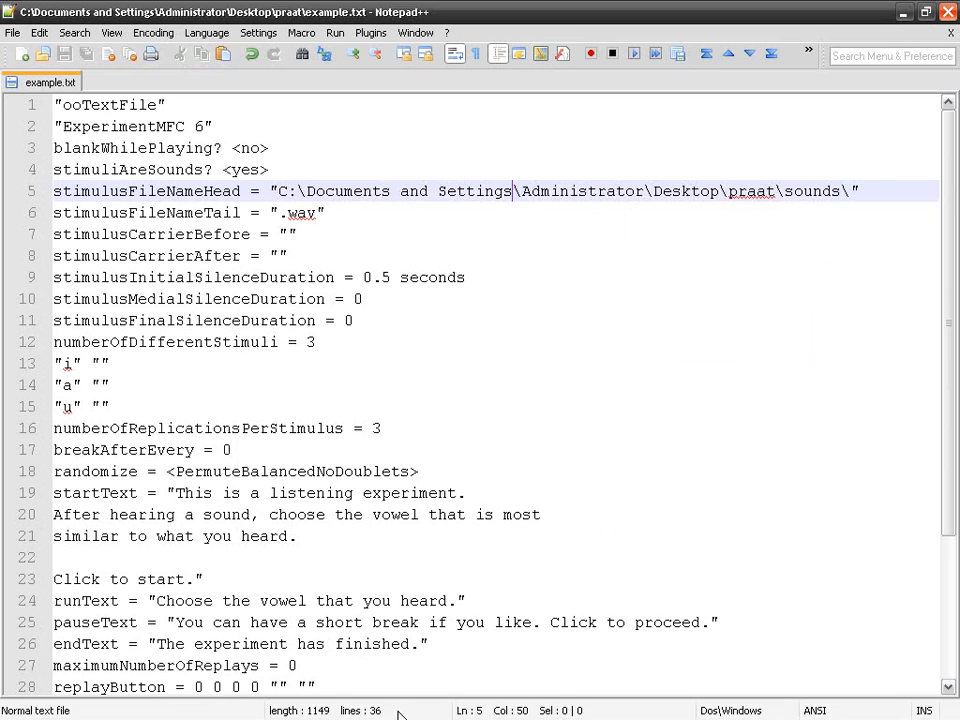
Go up to the praat folder, select all its items, and open My Documents as another possible location.
{"action": "mouse_move", "coordinate": [397, 714]}
{"action": "left_click", "coordinate": [208, 709]}
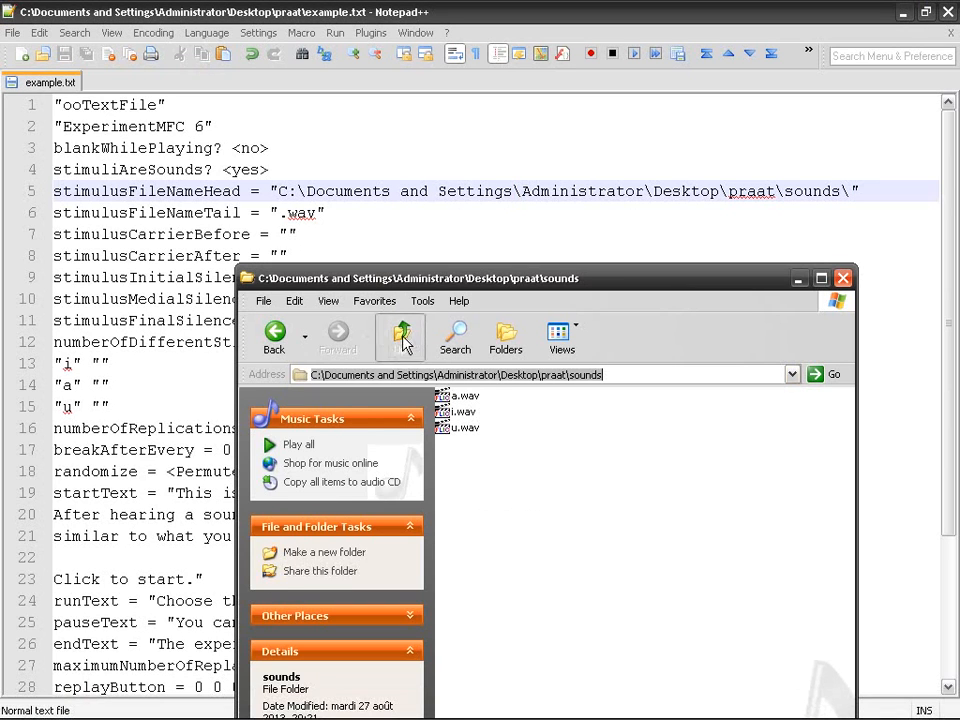
{"action": "left_click", "coordinate": [399, 340]}
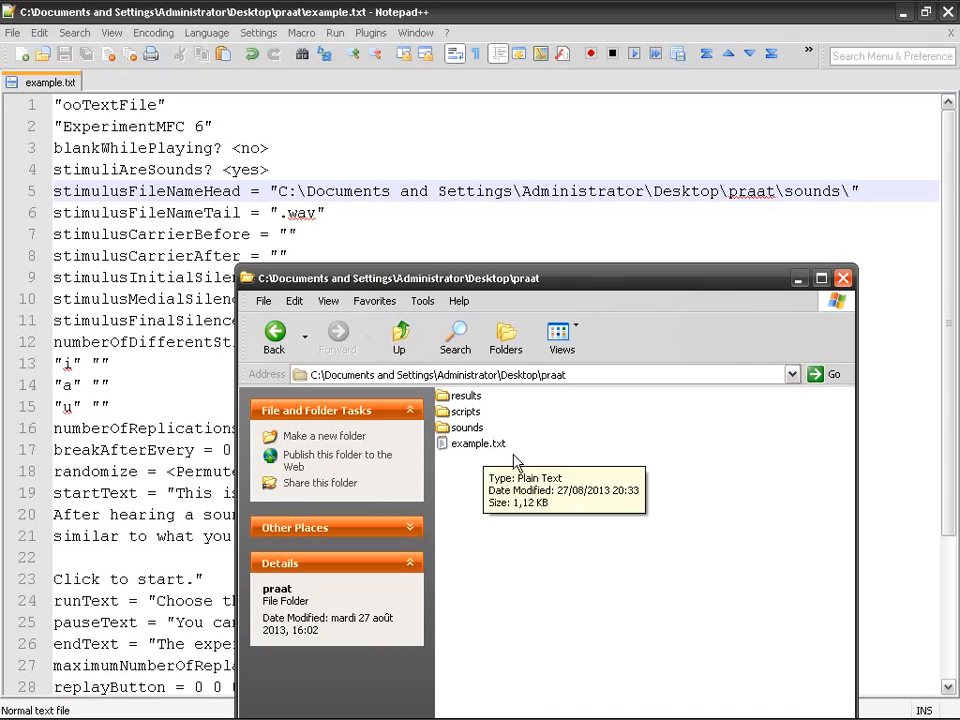
{"action": "left_click_drag", "start_coordinate": [519, 463], "coordinate": [432, 388]}
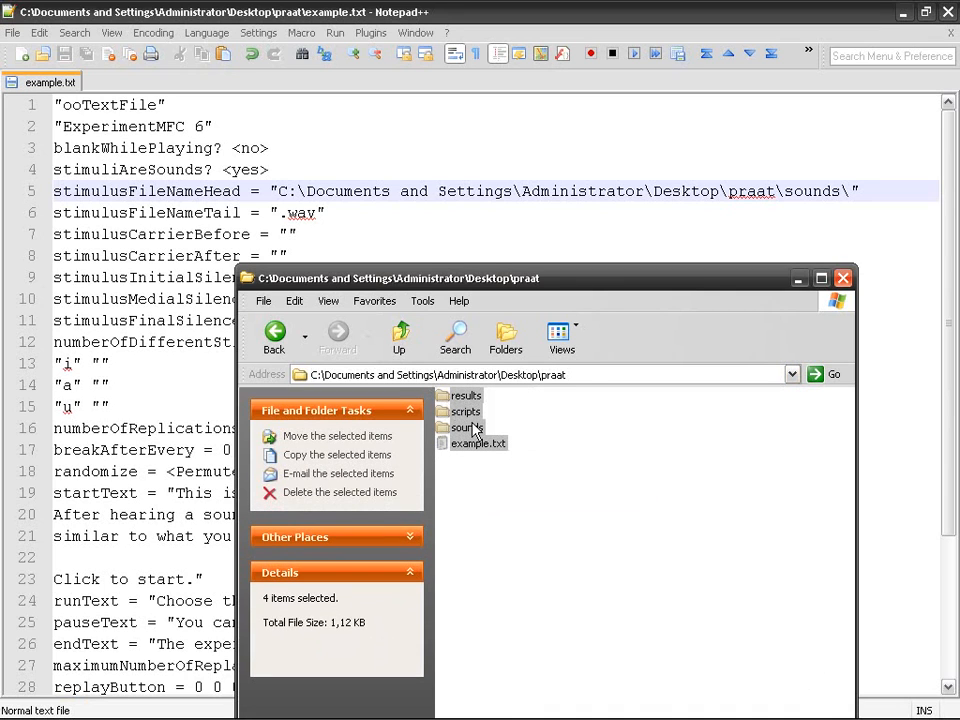
{"action": "left_click", "coordinate": [30, 705]}
{"action": "left_click", "coordinate": [197, 253]}
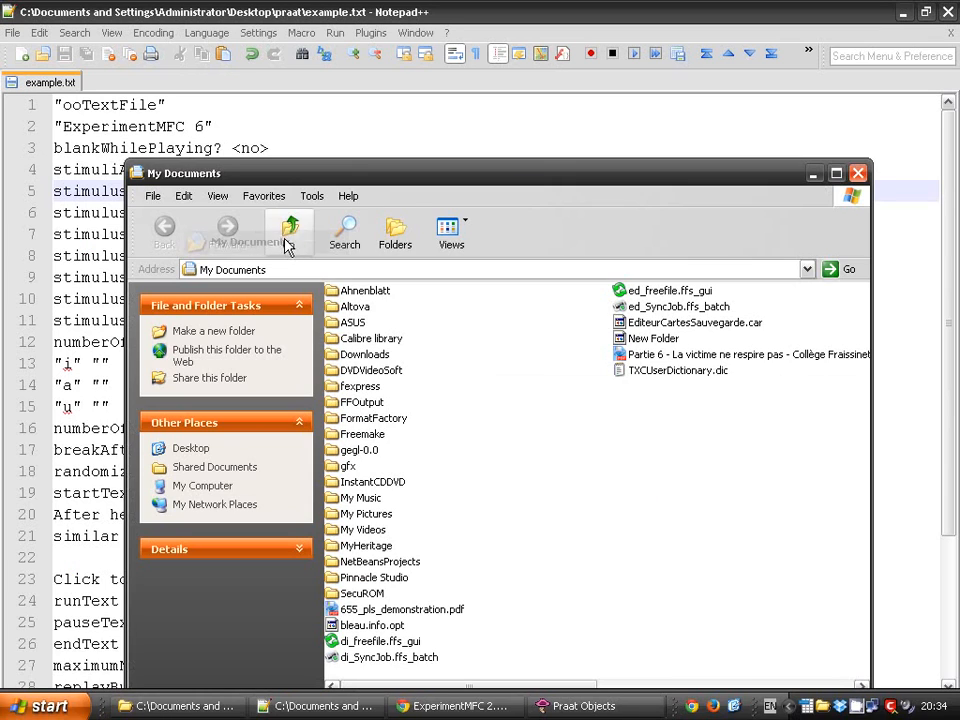
{"action": "left_click_drag", "start_coordinate": [510, 182], "coordinate": [487, 322]}
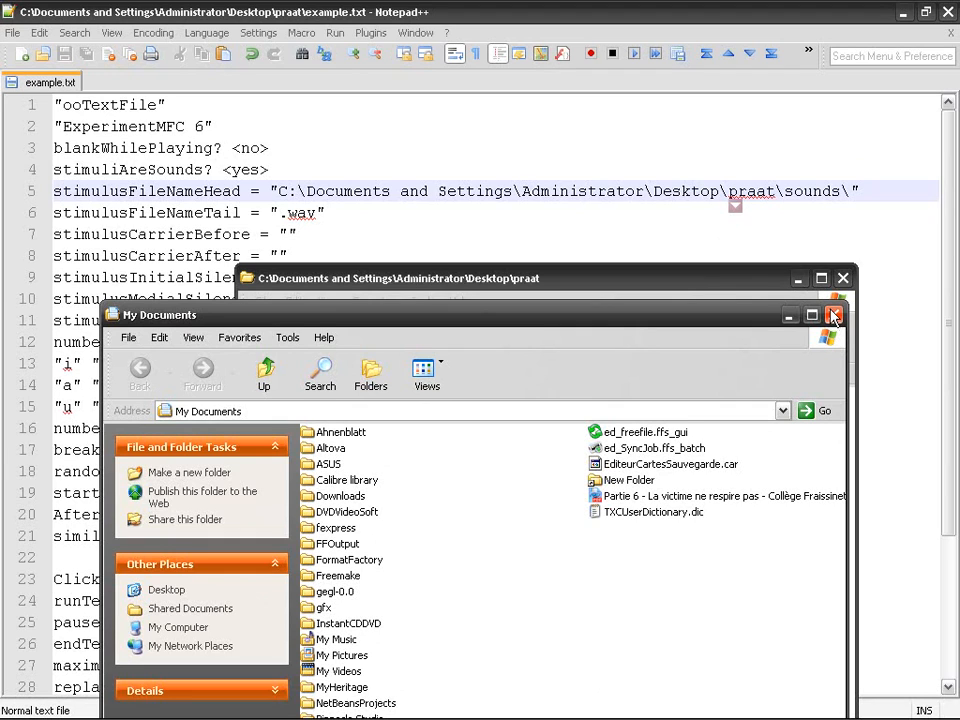
Delete the part of the stimulusFileNameHead path before sounds\ so that only the relative folder remains.
{"action": "left_click", "coordinate": [660, 180]}
{"action": "left_click", "coordinate": [278, 191]}
{"action": "key", "text": "shift+End"}
{"action": "key", "text": "shift+Left"}
{"action": "key", "text": "shift+Left"}
{"action": "key", "text": "shift+Left"}
{"action": "key", "text": "shift+Left"}
{"action": "key", "text": "shift+Left"}
{"action": "key", "text": "shift+Left"}
{"action": "key", "text": "shift+Left"}
{"action": "key", "text": "shift+Left"}
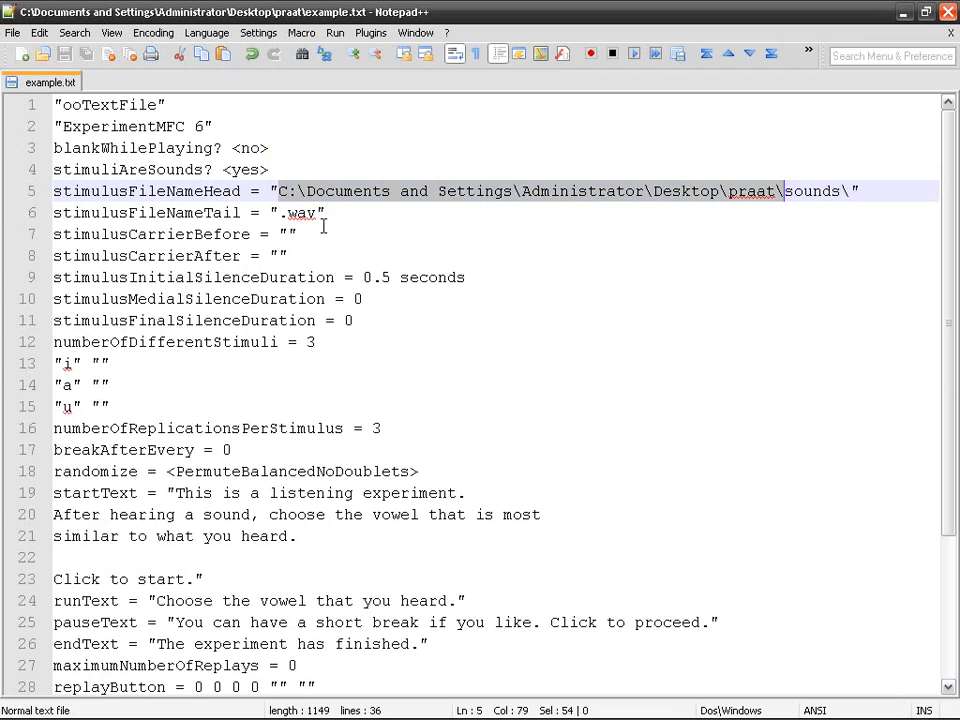
{"action": "key", "text": "Delete"}
Retype the trailing backslash after sounds in stimulusFileNameHead and save the file.
{"action": "key", "text": "Right"}
{"action": "key", "text": "Right"}
{"action": "key", "text": "Right"}
{"action": "key", "text": "Right"}
{"action": "key", "text": "Right"}
{"action": "key", "text": "Right"}
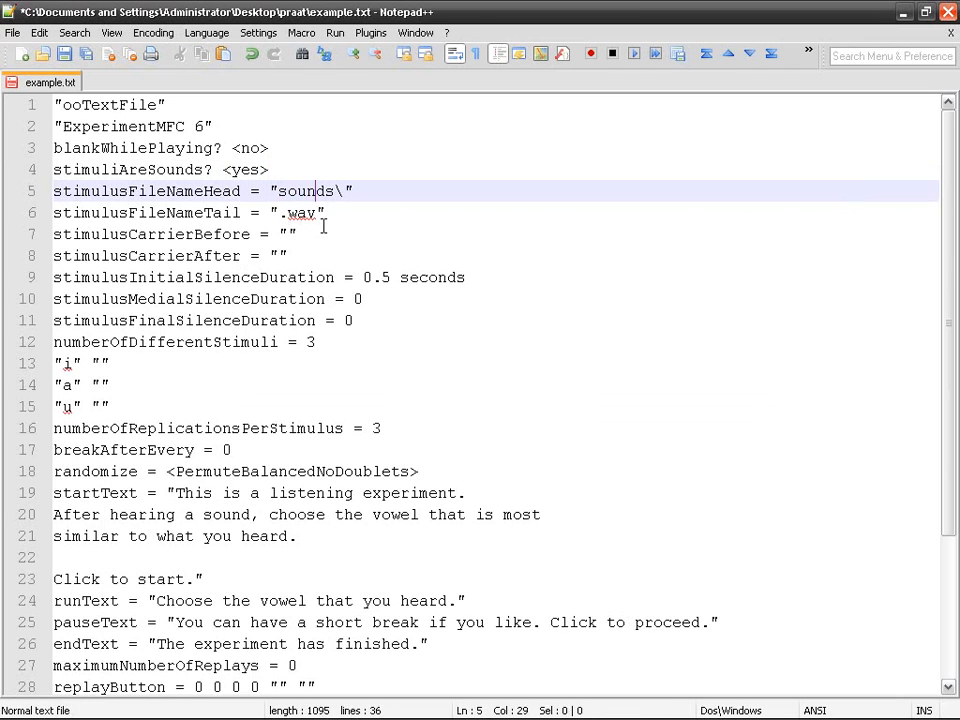
{"action": "key", "text": "Delete"}
{"action": "type", "text": "\\"}
{"action": "left_click", "coordinate": [64, 54]}
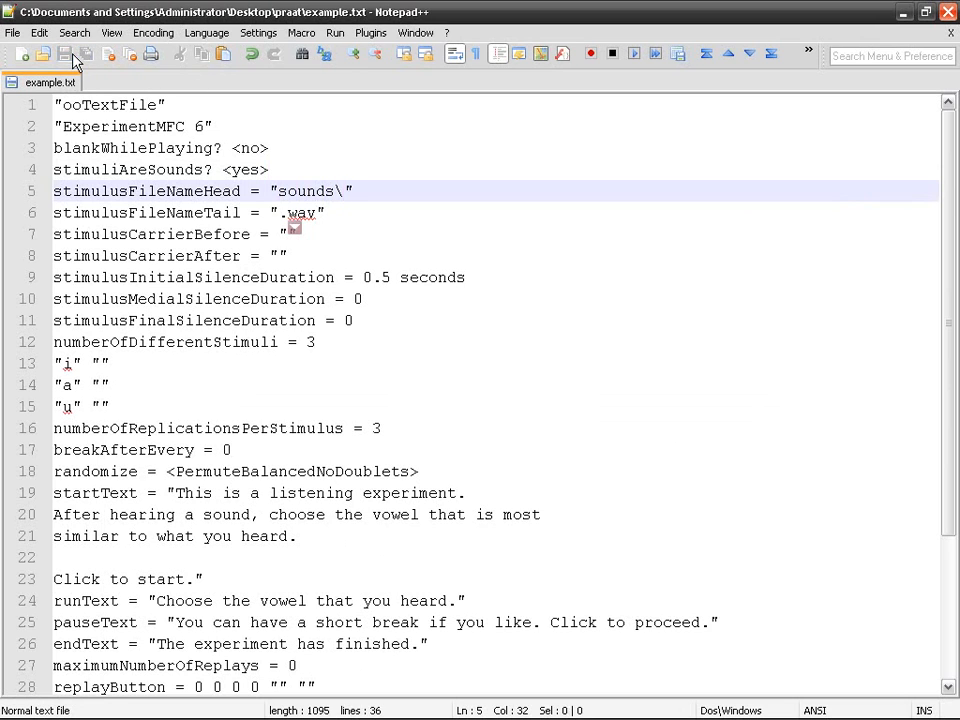
In the praat folder, point out example.txt beside the sounds folder and open sounds to view its files.
{"action": "left_click", "coordinate": [150, 703]}
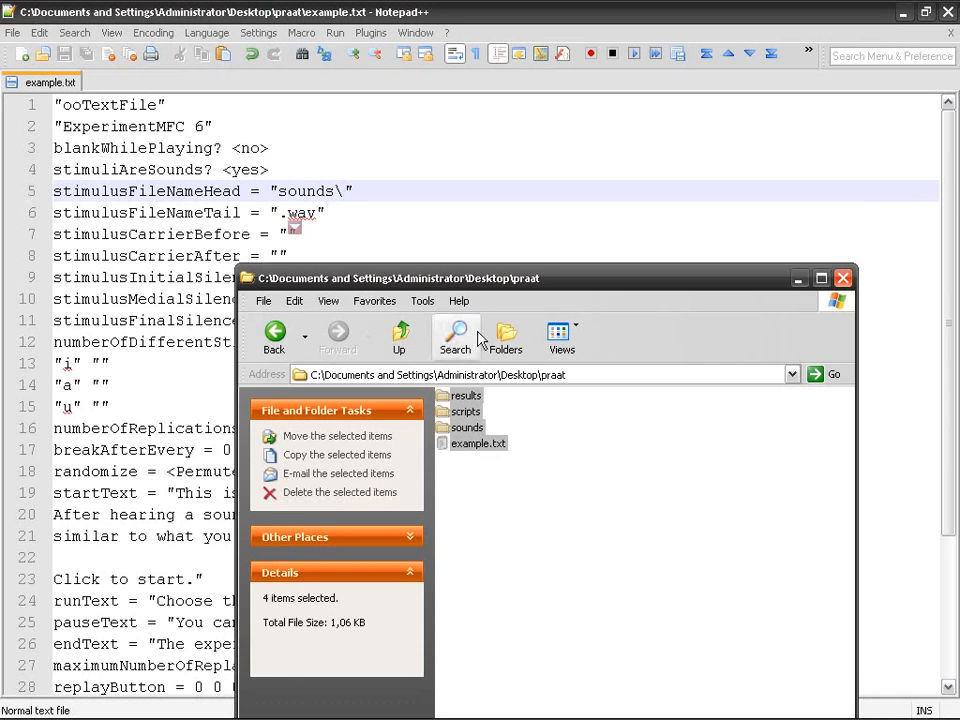
{"action": "left_click_drag", "start_coordinate": [654, 281], "coordinate": [605, 228]}
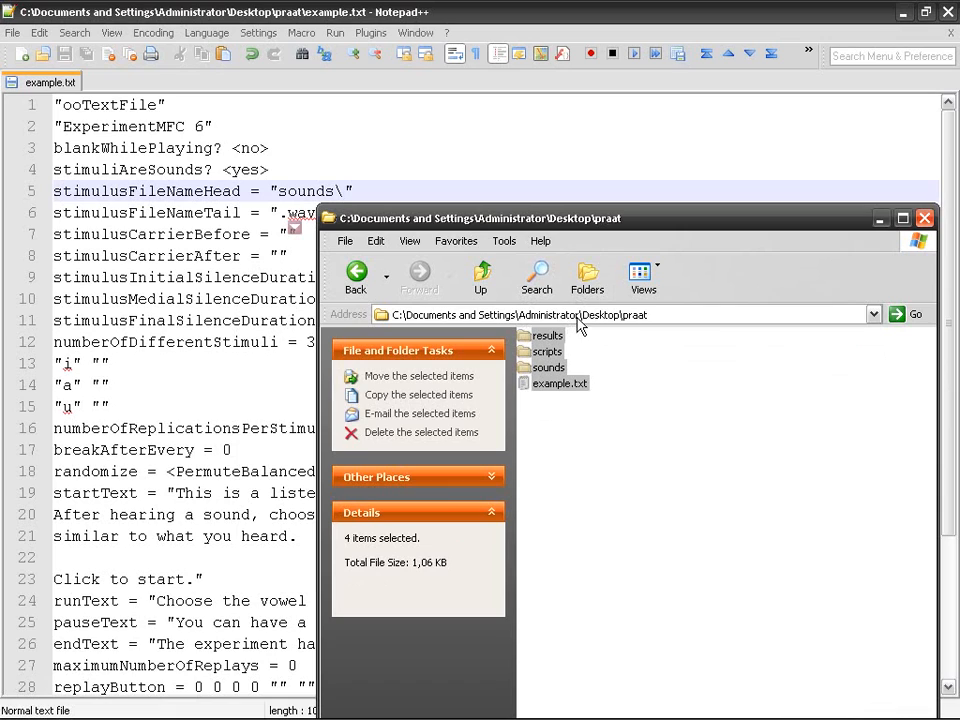
{"action": "left_click", "coordinate": [558, 384]}
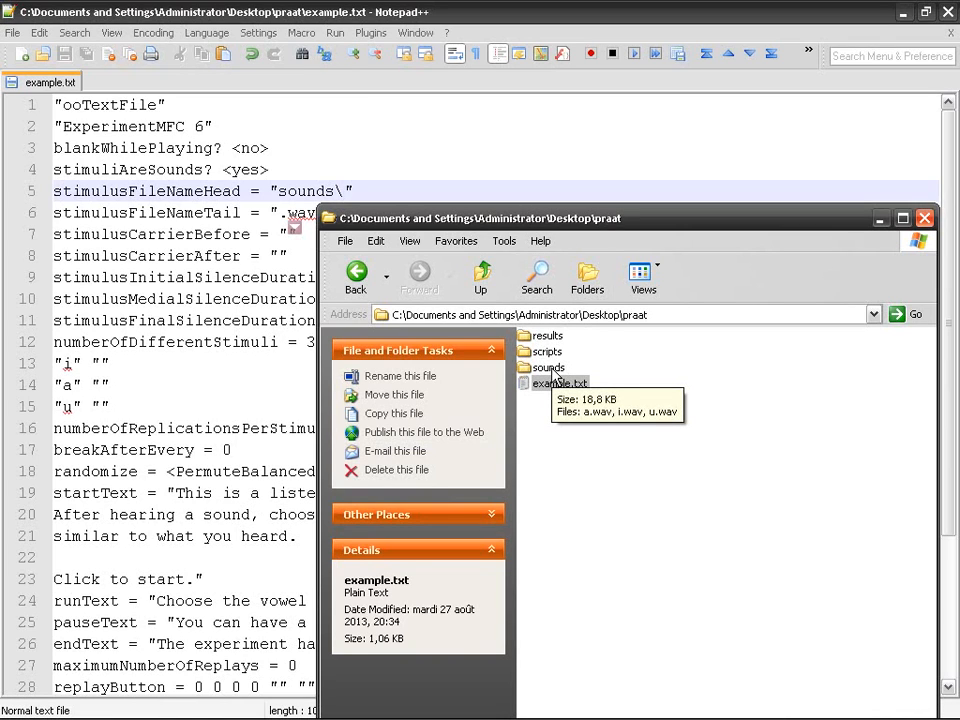
{"action": "double_click", "coordinate": [553, 369]}
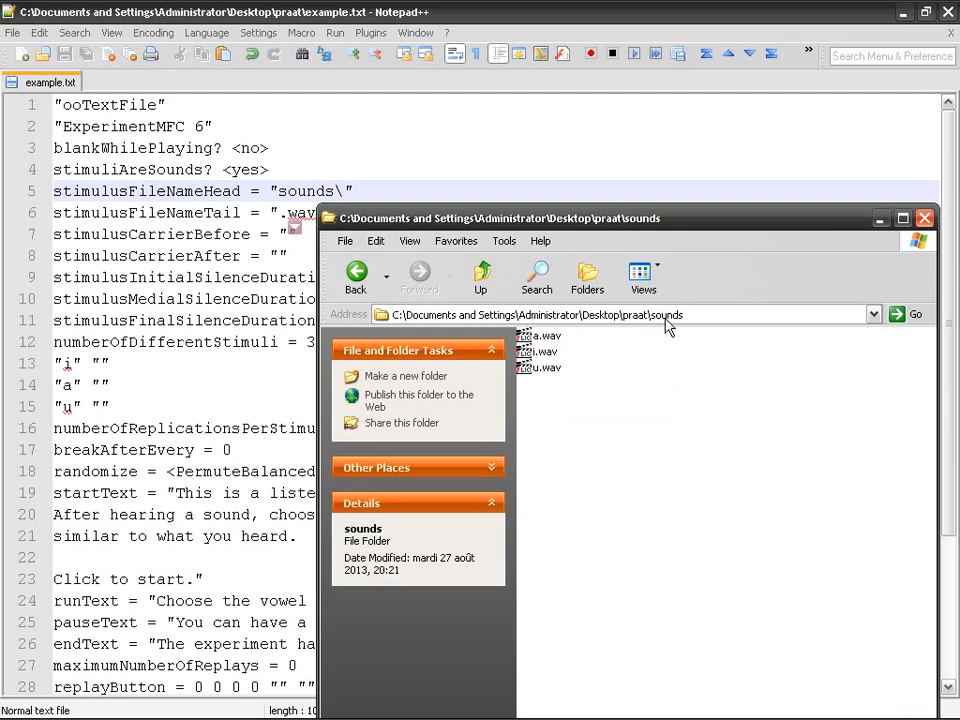
Copy a.wav, i.wav and u.wav from the sounds folder into the parent praat folder.
{"action": "left_click_drag", "start_coordinate": [607, 227], "coordinate": [594, 312]}
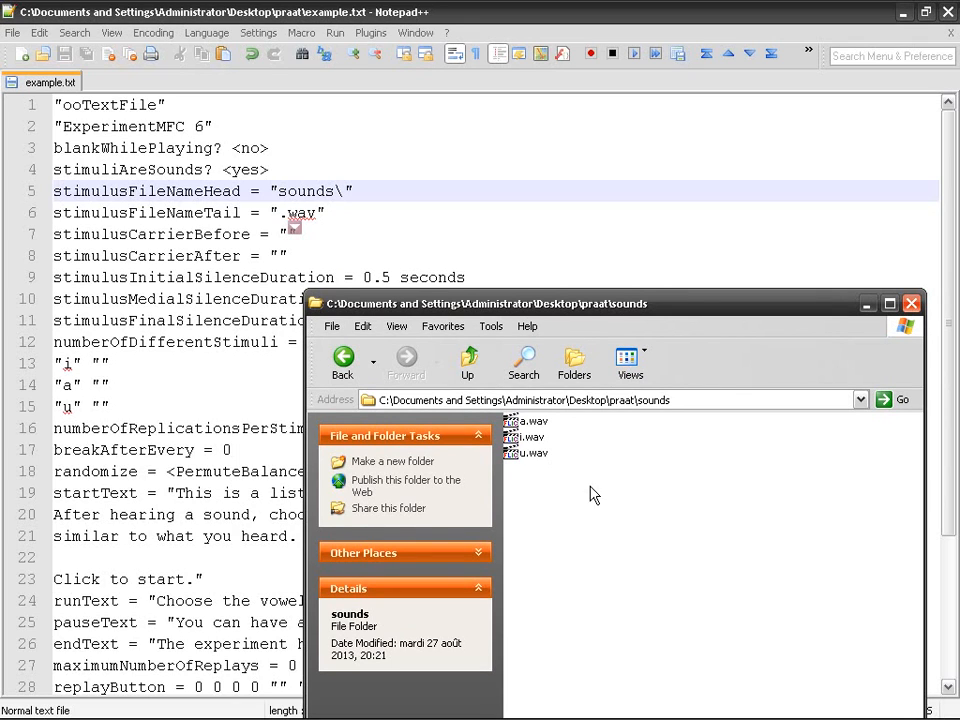
{"action": "left_click_drag", "start_coordinate": [574, 480], "coordinate": [474, 398]}
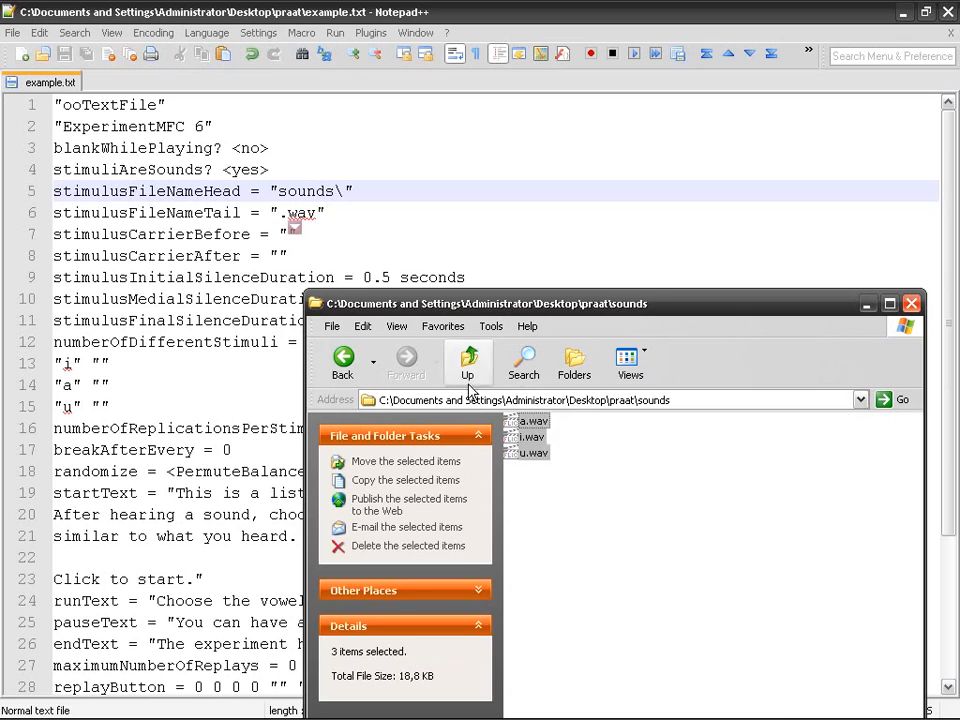
{"action": "left_click", "coordinate": [467, 362]}
{"action": "key", "text": "ctrl+v"}
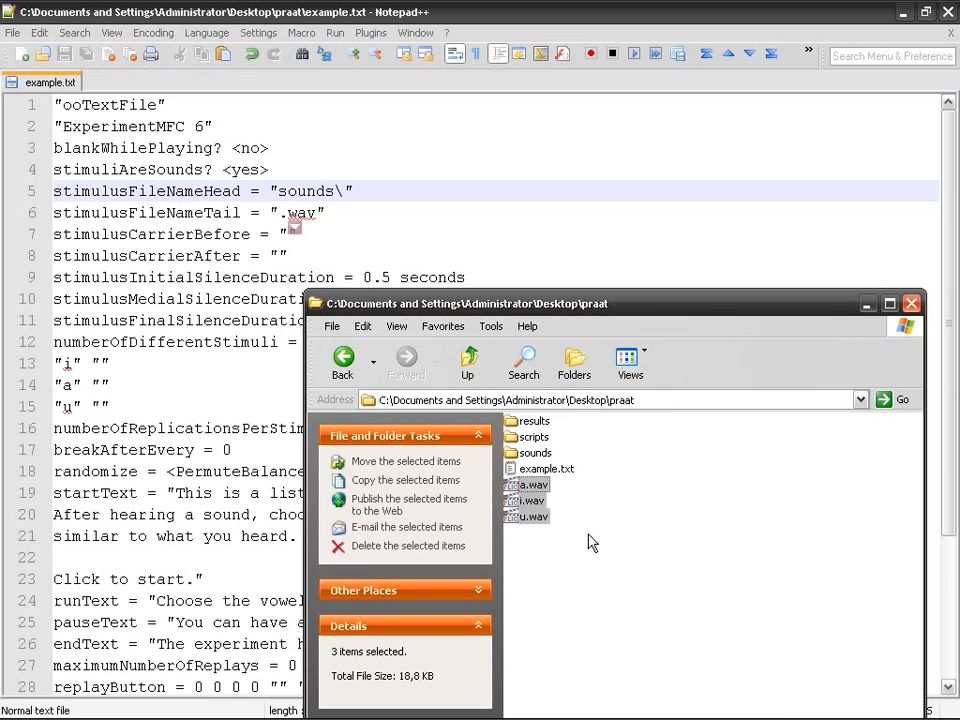
Clear the folder from the stimulusFileNameHead value, restore it to sounds\ and save the file.
{"action": "left_click", "coordinate": [277, 187]}
{"action": "key", "text": "Delete"}
{"action": "key", "text": "Delete"}
{"action": "key", "text": "Delete"}
{"action": "key", "text": "Delete"}
{"action": "key", "text": "Delete"}
{"action": "key", "text": "Delete"}
{"action": "key", "text": "Delete"}
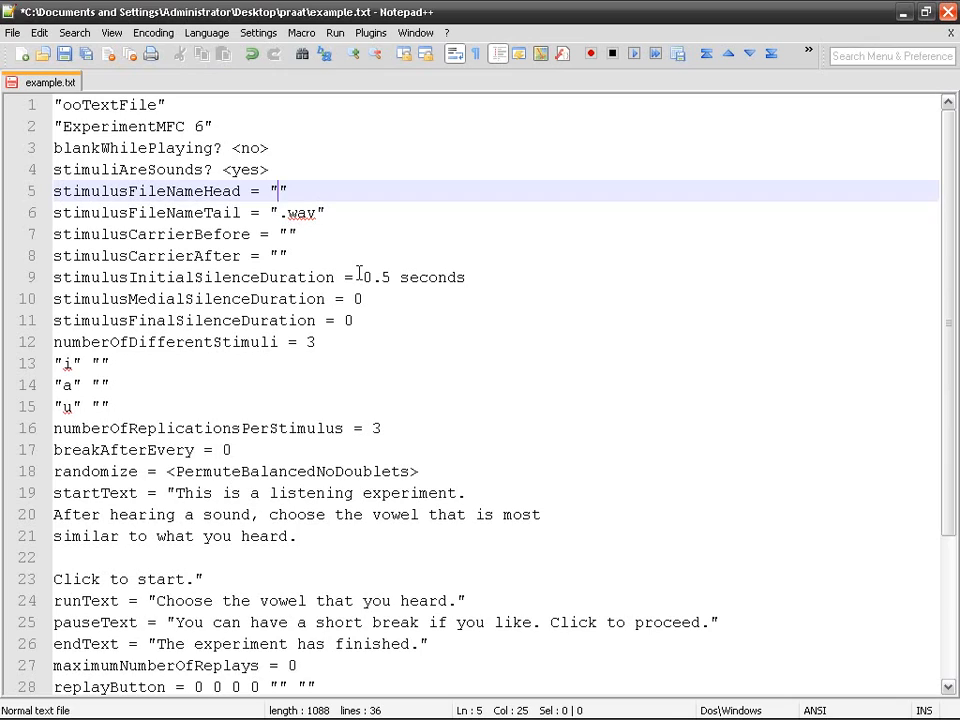
{"action": "type", "text": "sounds\\"}
{"action": "key", "text": "ctrl+s"}
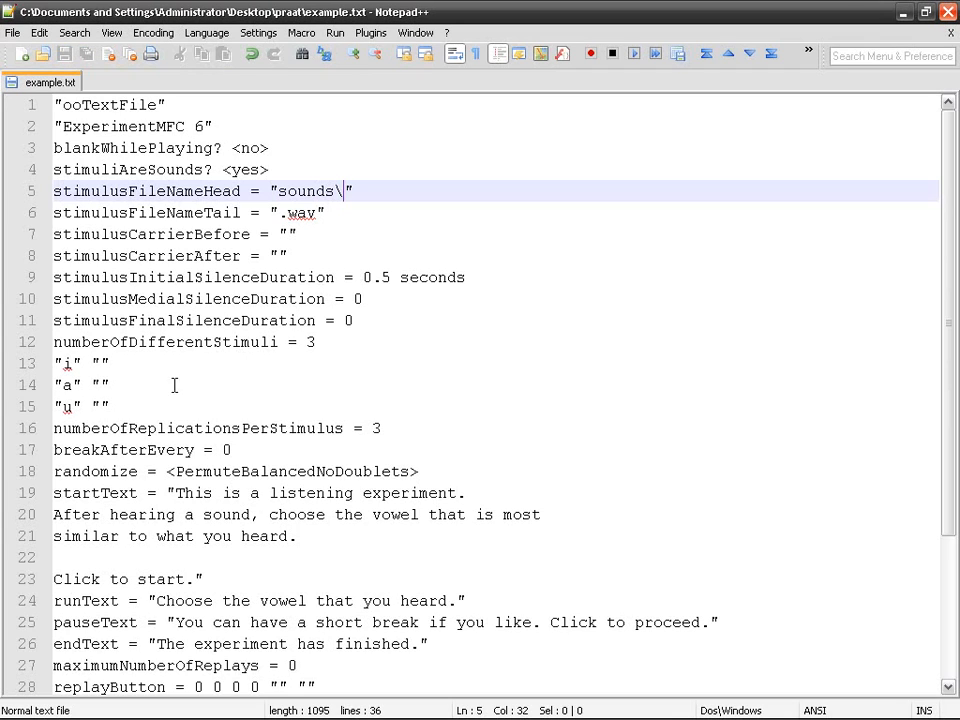
Highlight the three stimulus lines, the sounds\ head and the .wav tail to show the parts of each file name.
{"action": "left_click_drag", "start_coordinate": [82, 407], "coordinate": [72, 350]}
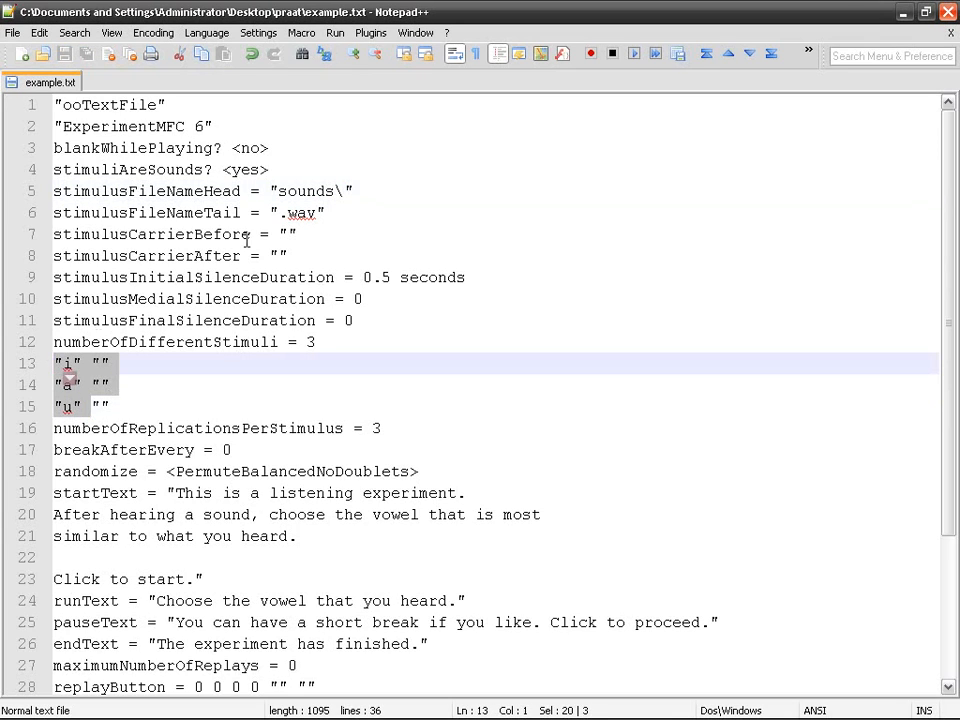
{"action": "left_click", "coordinate": [287, 213]}
{"action": "left_click_drag", "start_coordinate": [280, 190], "coordinate": [344, 191]}
{"action": "left_click_drag", "start_coordinate": [279, 213], "coordinate": [317, 212]}
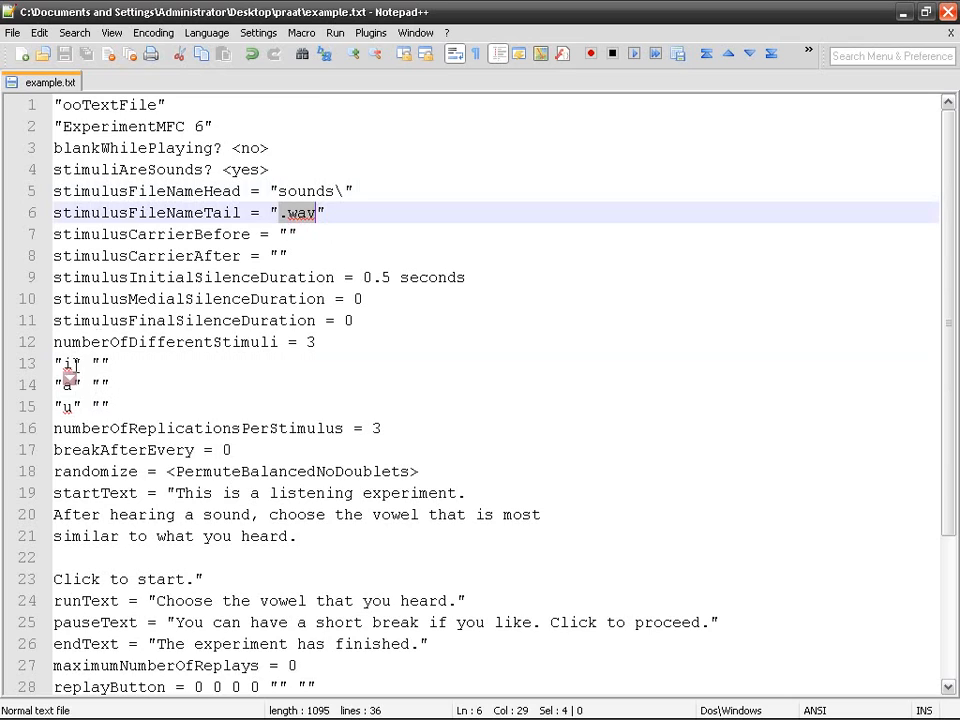
Point out the stimulusCarrierBefore and stimulusCarrierAfter lines in relation to the i stimulus.
{"action": "left_click", "coordinate": [127, 236]}
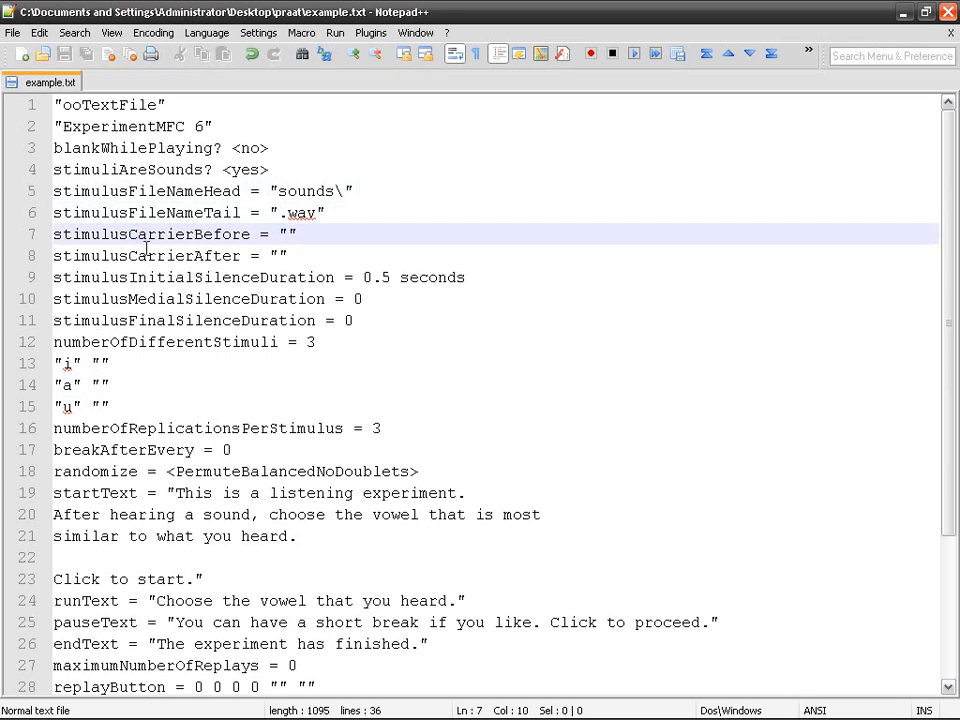
{"action": "left_click", "coordinate": [287, 234]}
{"action": "left_click_drag", "start_coordinate": [80, 362], "coordinate": [55, 364]}
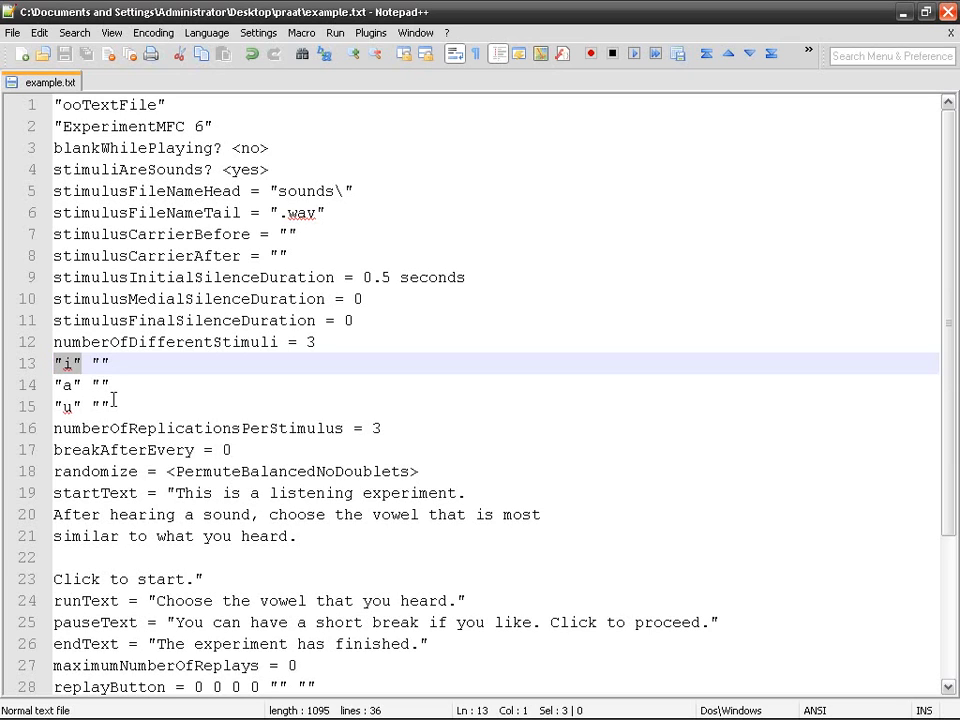
{"action": "left_click", "coordinate": [306, 234]}
{"action": "left_click_drag", "start_coordinate": [306, 234], "coordinate": [20, 238]}
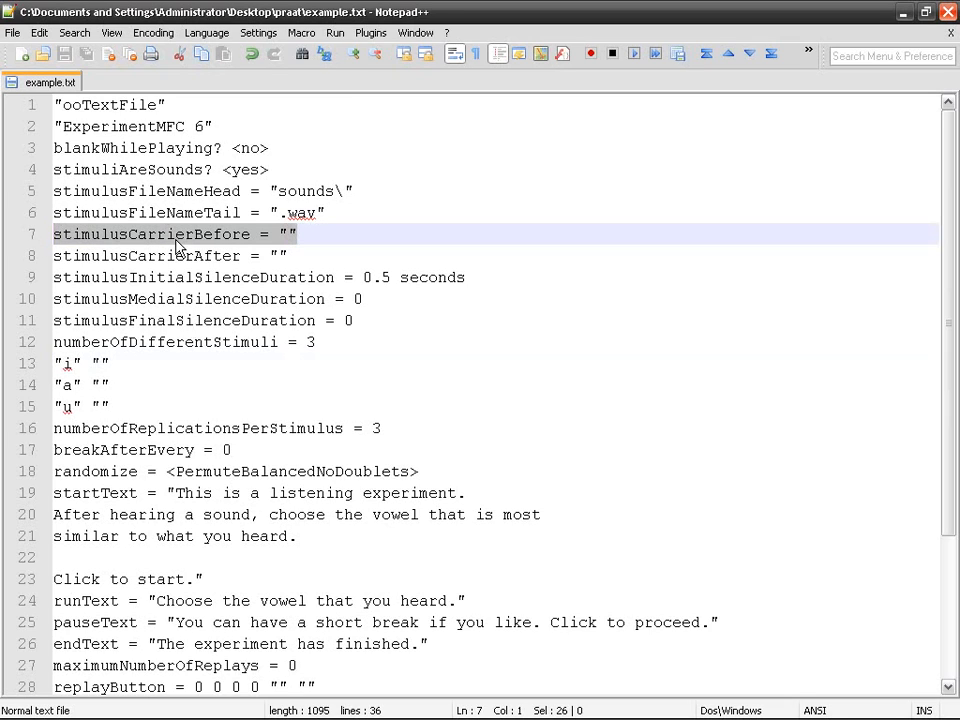
{"action": "left_click_drag", "start_coordinate": [50, 256], "coordinate": [300, 259]}
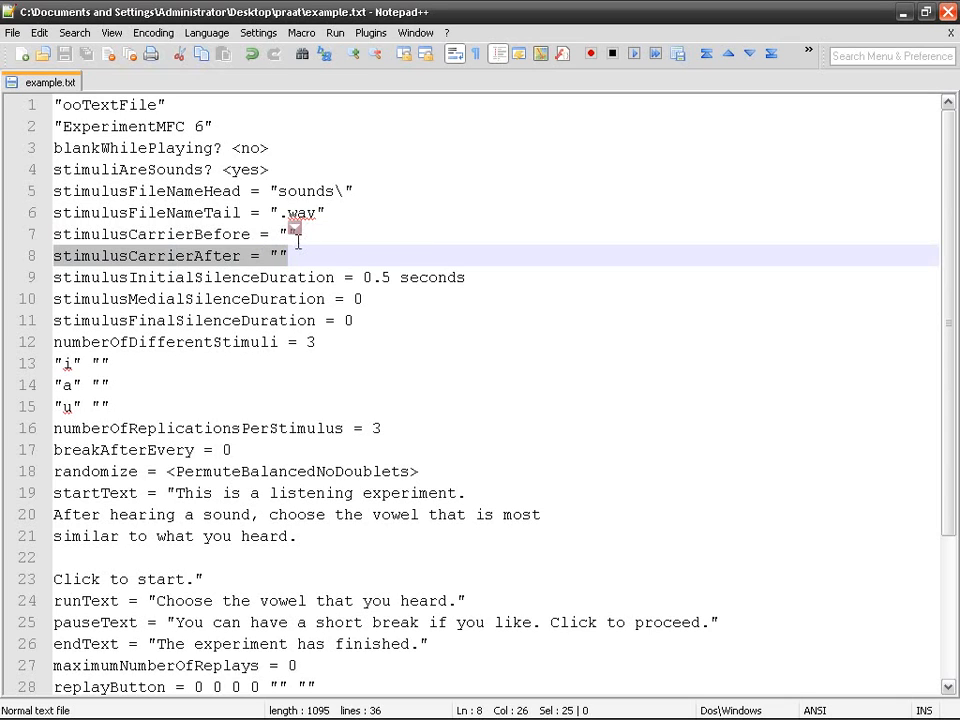
{"action": "left_click_drag", "start_coordinate": [122, 361], "coordinate": [26, 361]}
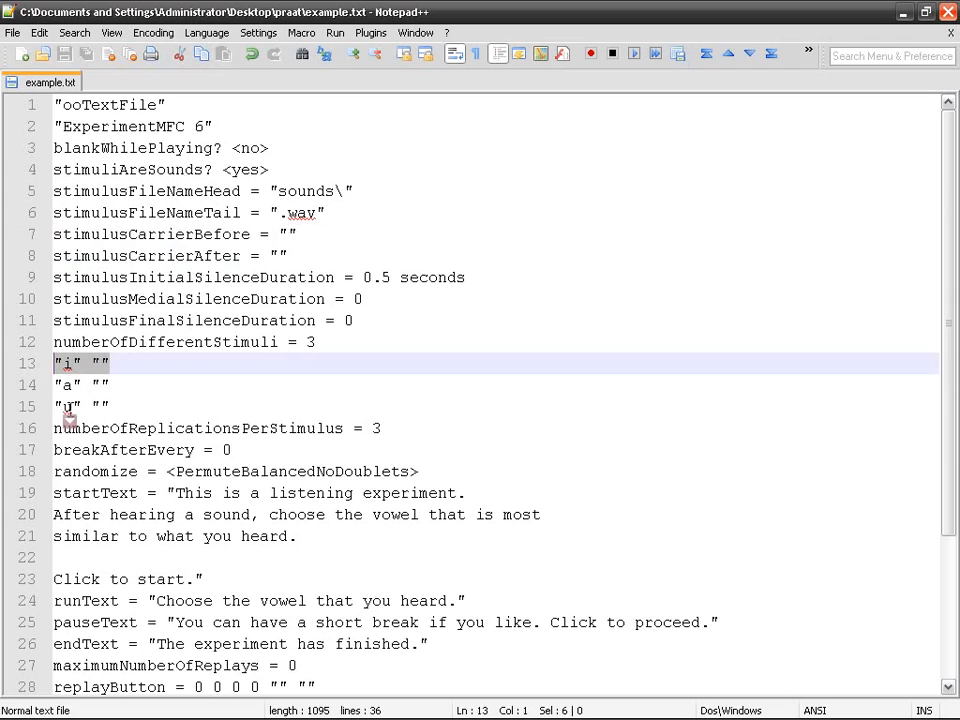
{"action": "left_click", "coordinate": [303, 256]}
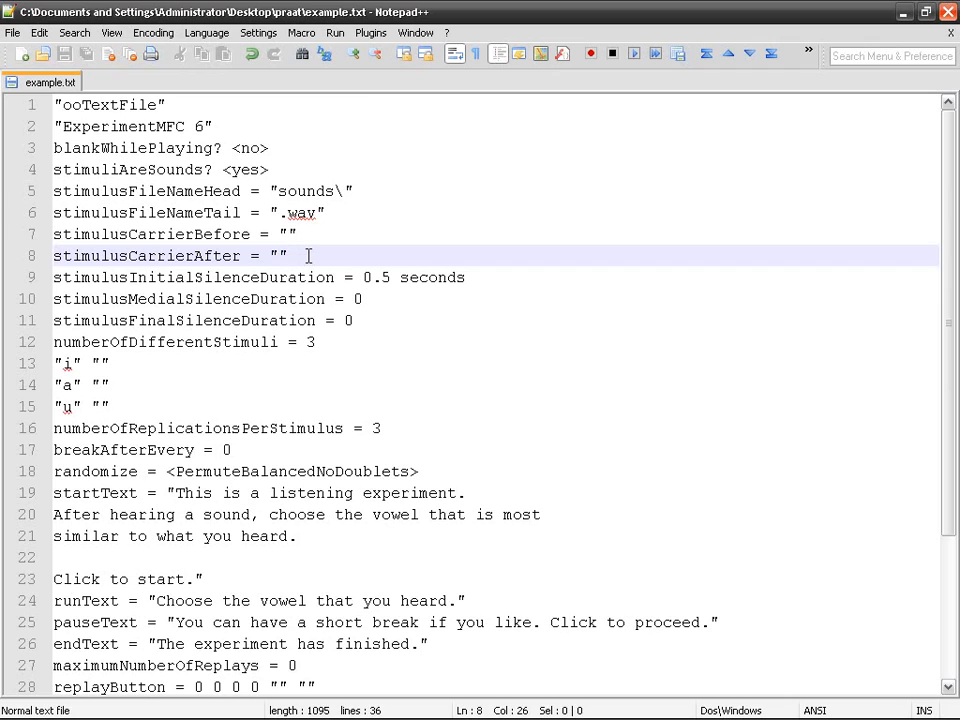
{"action": "key", "text": "Up"}
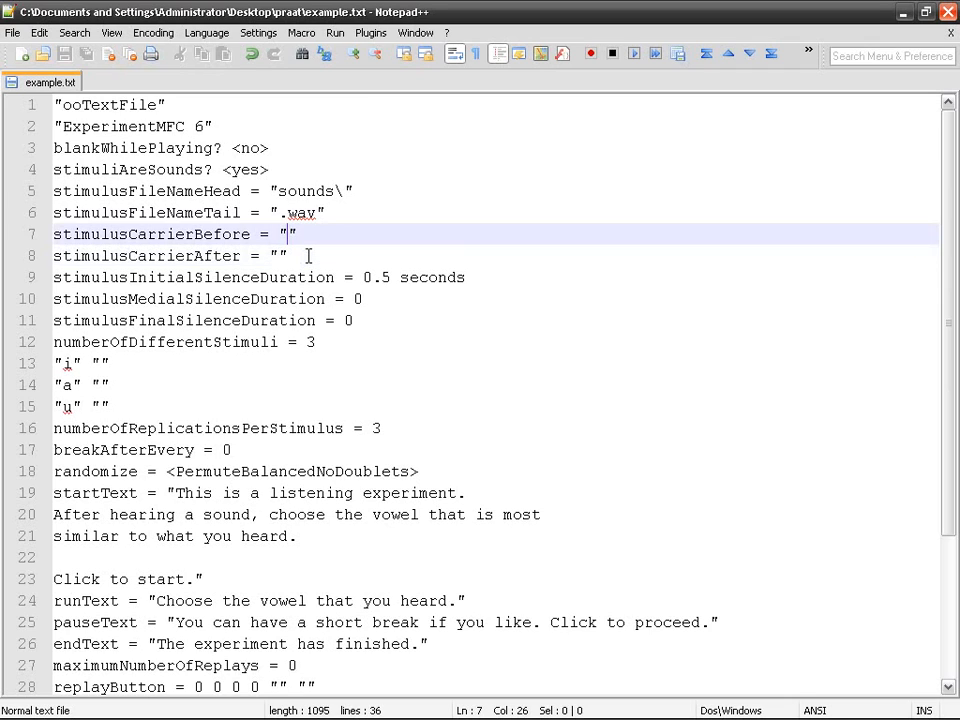
{"action": "key", "text": "Down"}
{"action": "key", "text": "Left"}
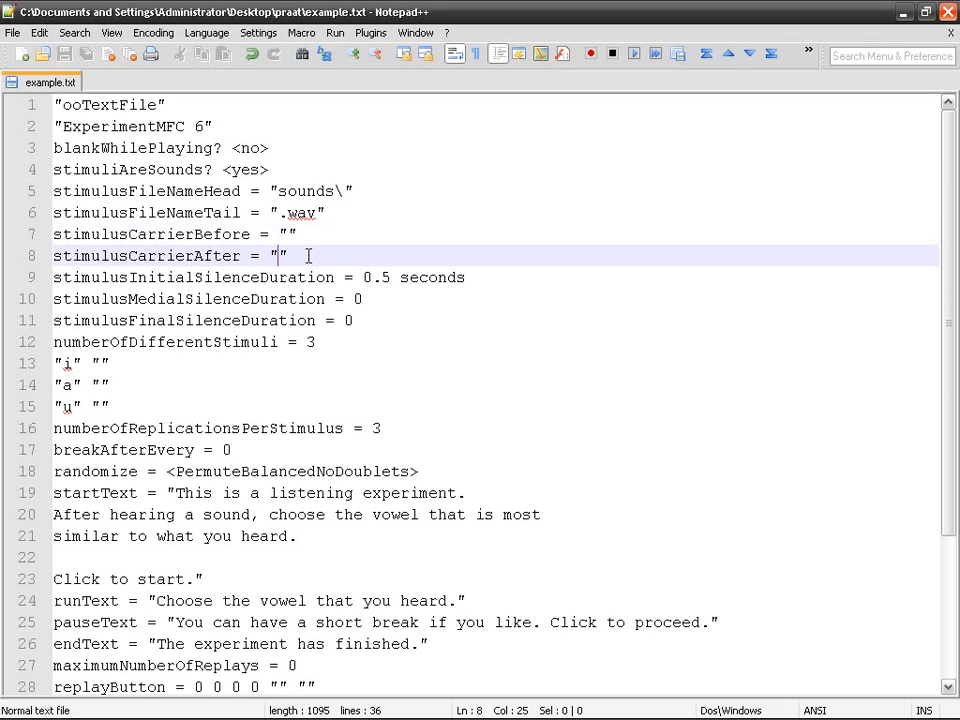
Go through the stimulusInitialSilenceDuration, stimulusMedialSilenceDuration and stimulusFinalSilenceDuration lines, highlighting the medial and final ones.
{"action": "key", "text": "Down"}
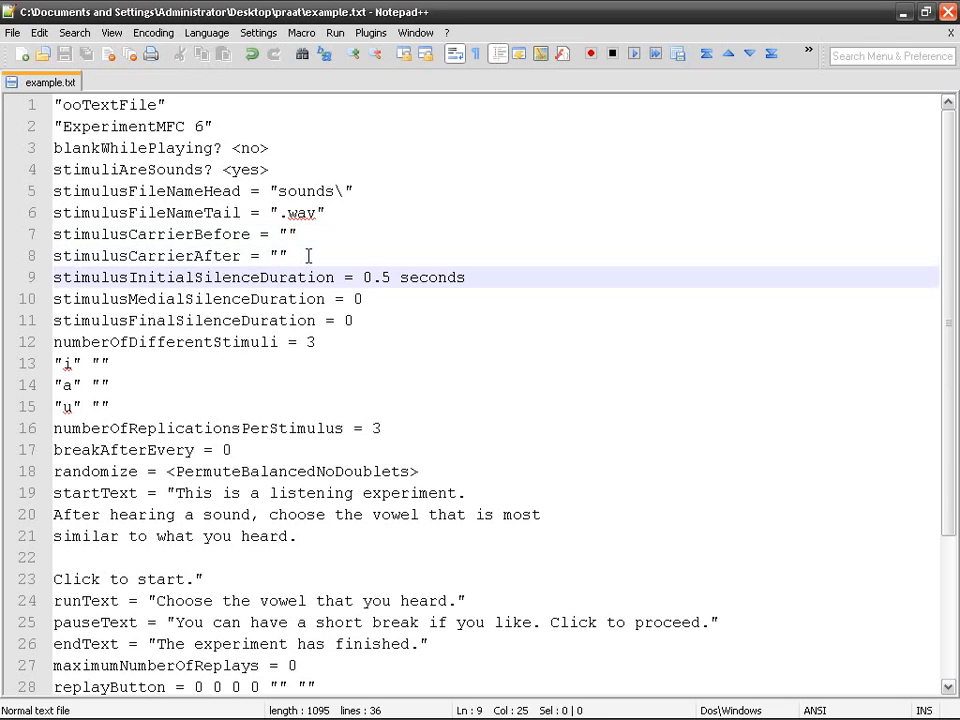
{"action": "key", "text": "Home"}
{"action": "key", "text": "End"}
{"action": "key", "text": "Home"}
{"action": "key", "text": "Down"}
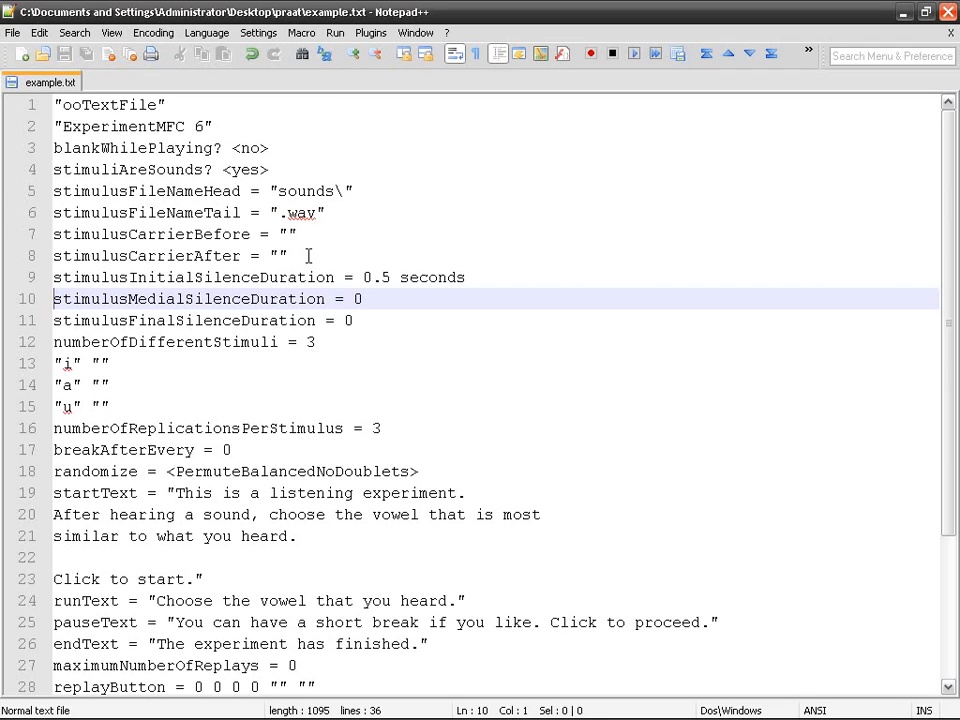
{"action": "key", "text": "shift+End"}
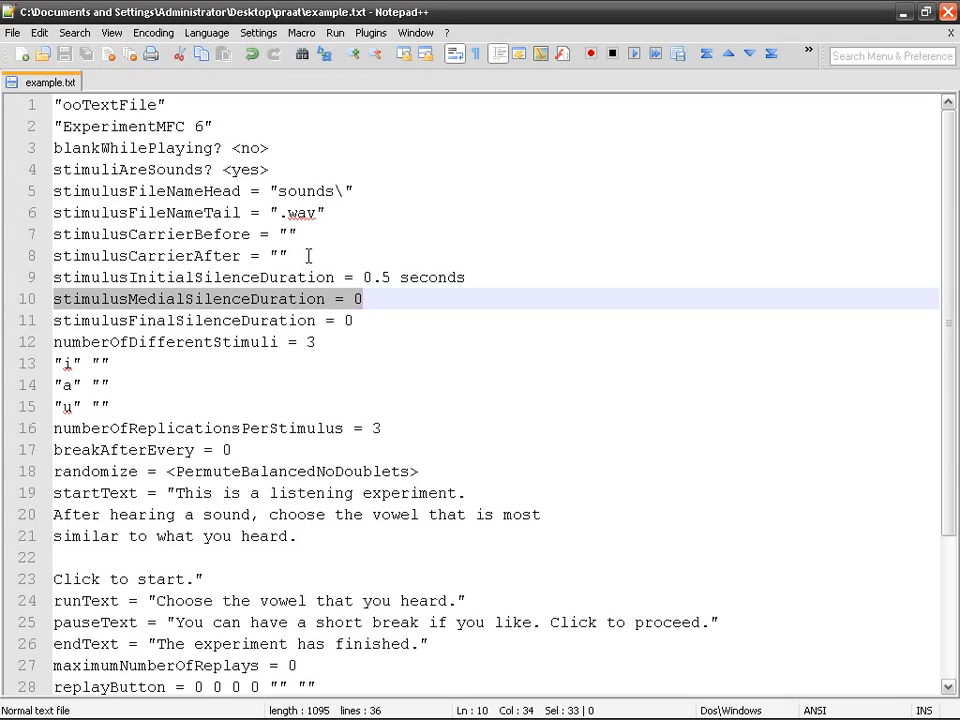
{"action": "key", "text": "Home"}
{"action": "key", "text": "Down"}
{"action": "key", "text": "shift+End"}
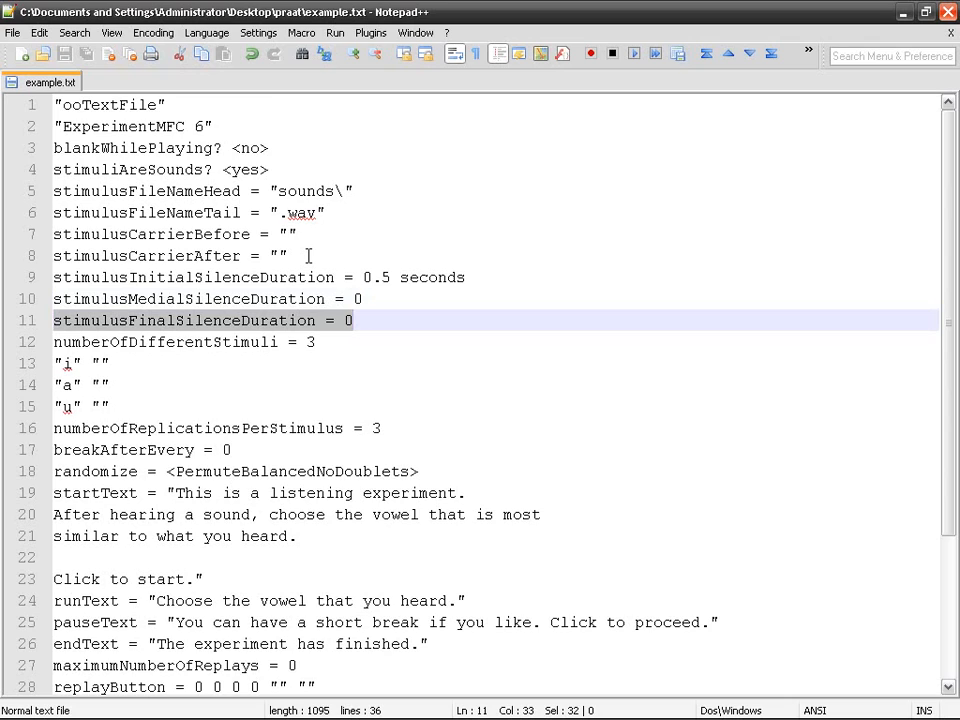
Highlight the numberOfDifferentStimuli line and the block of i, a and u stimulus lines below it.
{"action": "key", "text": "Down"}
{"action": "key", "text": "Home"}
{"action": "key", "text": "shift+End"}
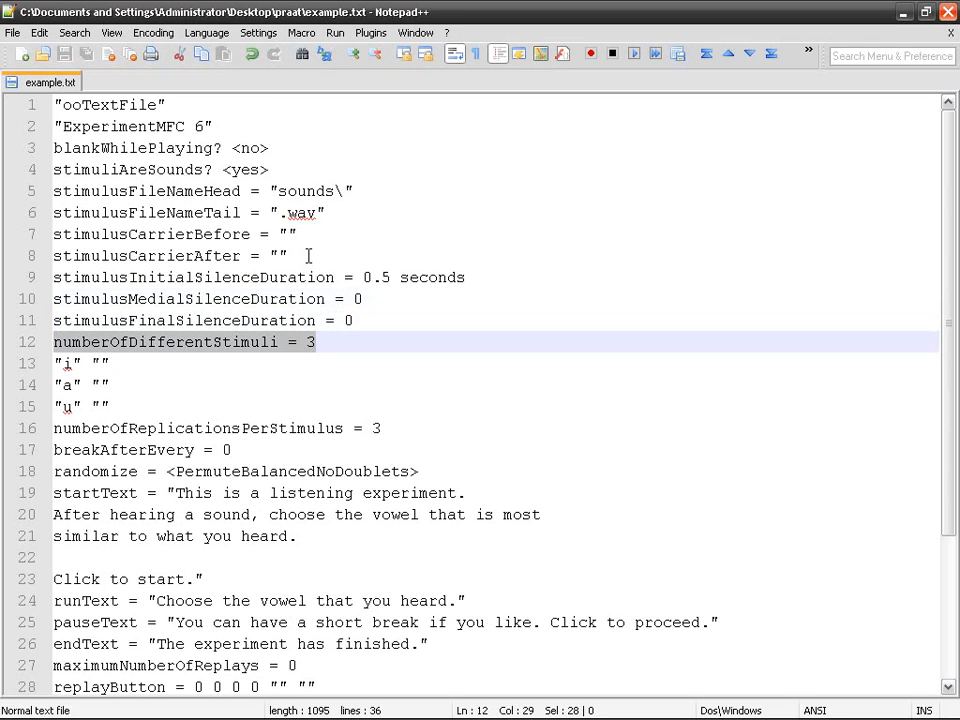
{"action": "key", "text": "Down"}
{"action": "key", "text": "Home"}
{"action": "key", "text": "shift+Down"}
{"action": "key", "text": "shift+Down"}
{"action": "key", "text": "shift+Down"}
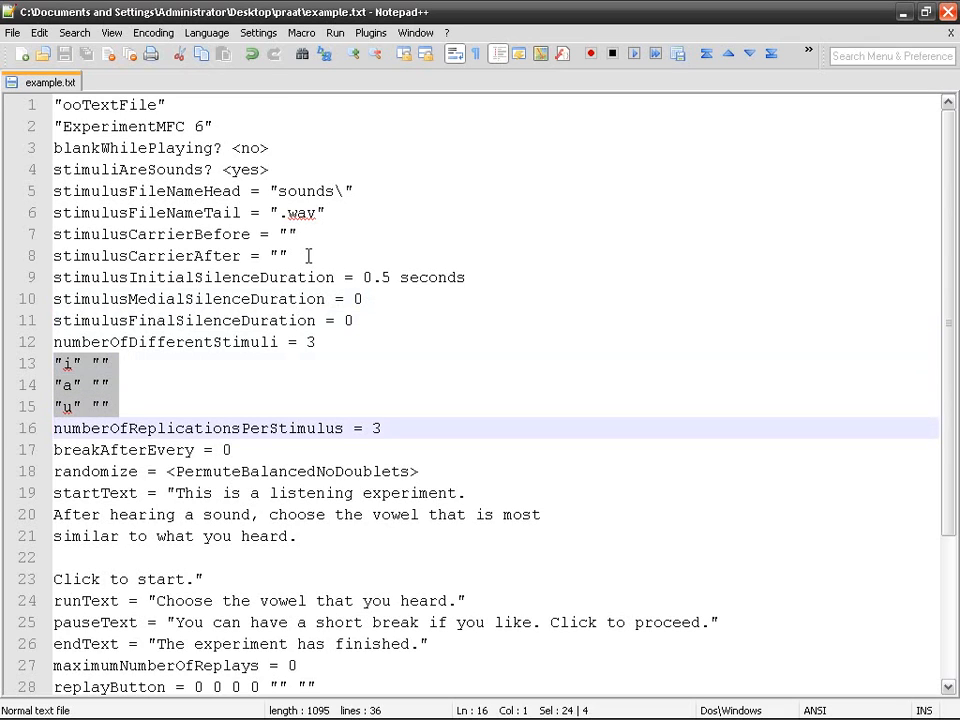
{"action": "key", "text": "Up"}
{"action": "key", "text": "Up"}
{"action": "key", "text": "Up"}
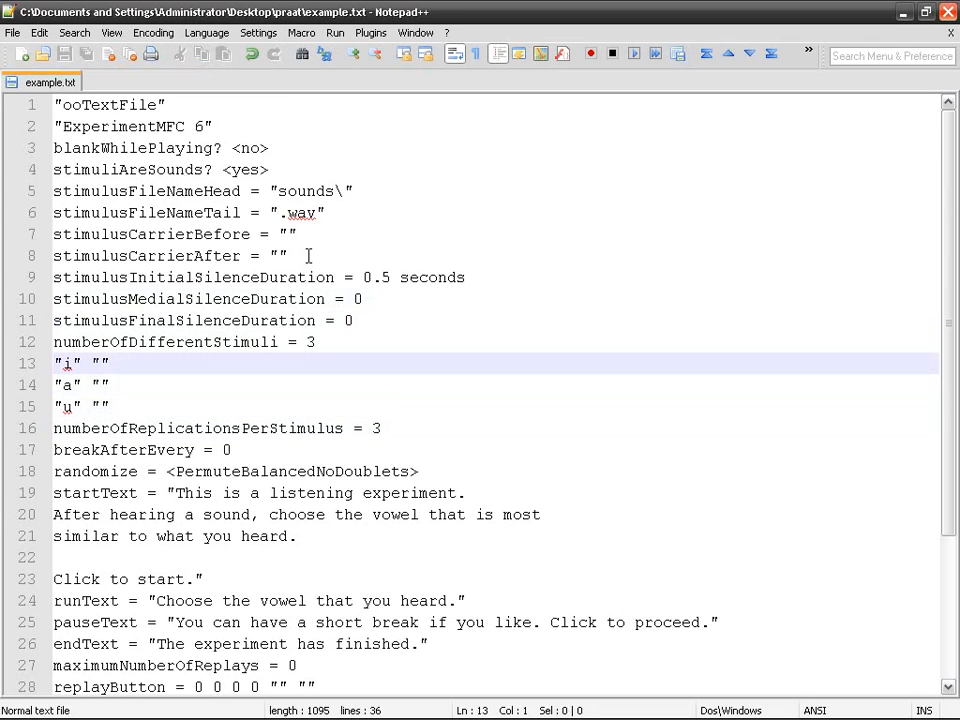
{"action": "key", "text": "shift+Down"}
{"action": "key", "text": "shift+Down"}
{"action": "key", "text": "shift+Down"}
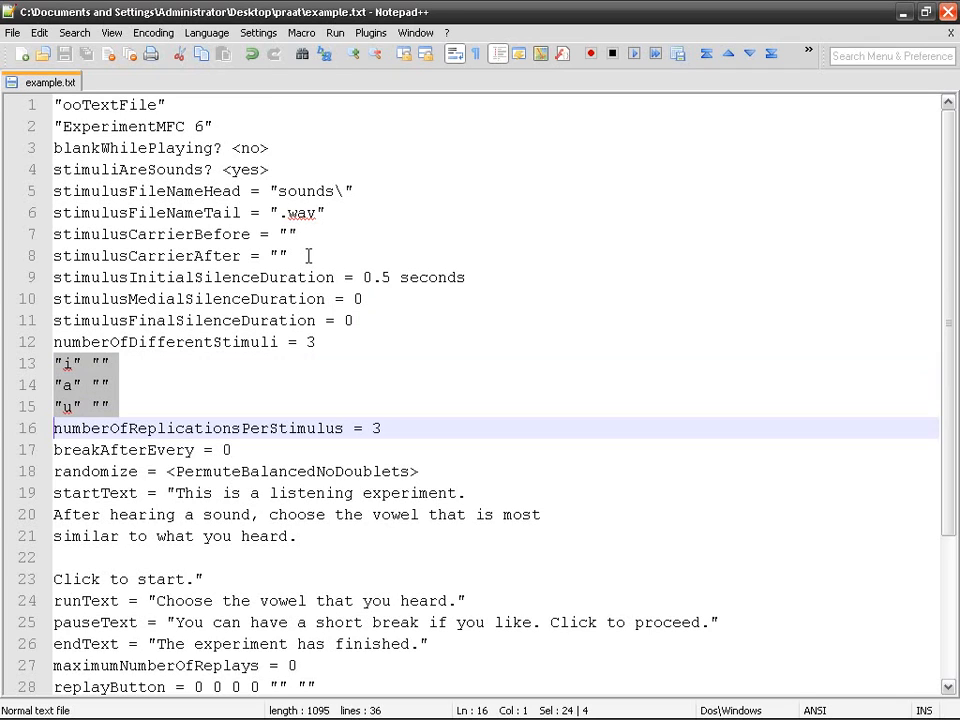
Highlight the quoted name i on the first stimulus line and examine the empty quotes beside it.
{"action": "key", "text": "Up"}
{"action": "key", "text": "Up"}
{"action": "key", "text": "Up"}
{"action": "key", "text": "shift+Right"}
{"action": "key", "text": "shift+Right"}
{"action": "key", "text": "shift+Right"}
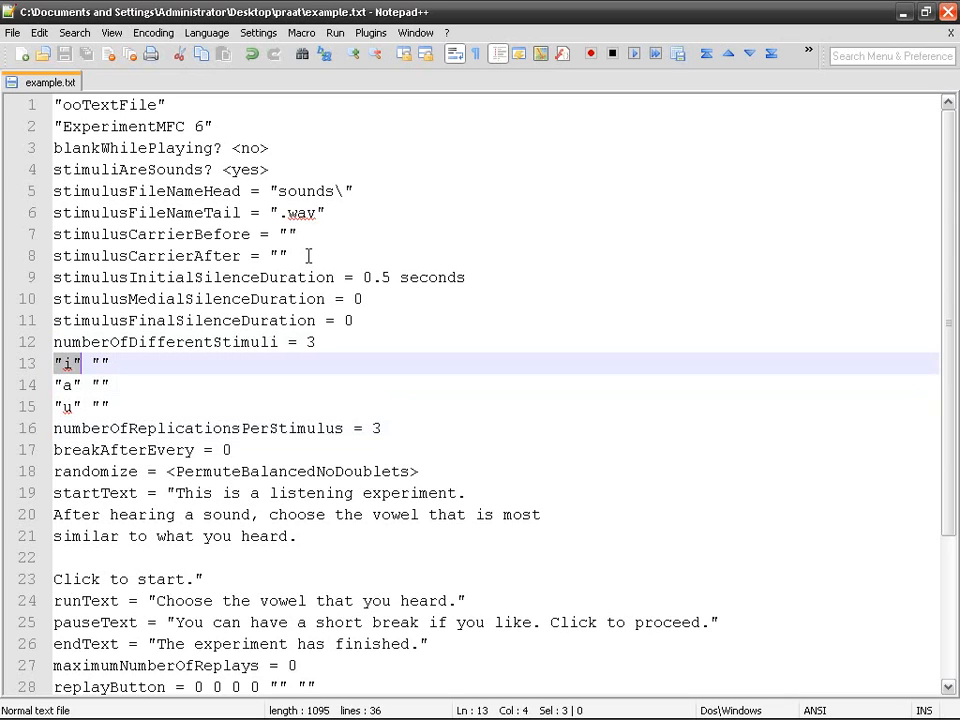
{"action": "key", "text": "Right"}
{"action": "key", "text": "Right"}
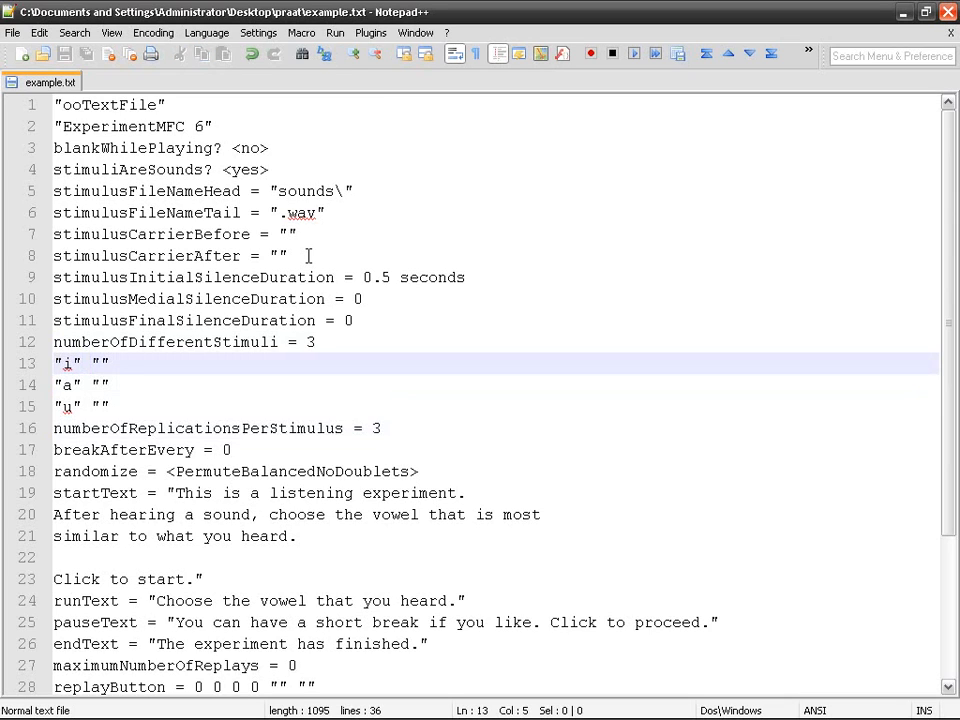
{"action": "key", "text": "shift+Right"}
{"action": "key", "text": "shift+Right"}
Enter sdkf as placeholder text in the second quotes of the i stimulus, delete it again and save the file.
{"action": "key", "text": "Left"}
{"action": "key", "text": "Right"}
{"action": "type", "text": "sdkfks"}
{"action": "key", "text": "BackSpace"}
{"action": "key", "text": "BackSpace"}
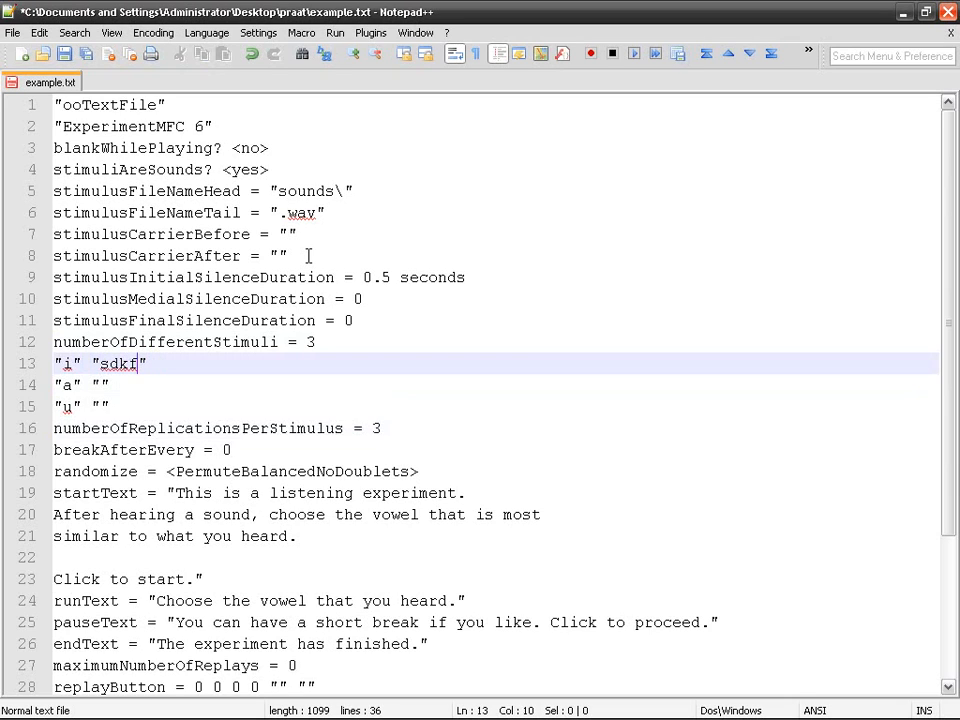
{"action": "key", "text": "Left"}
{"action": "double_click", "coordinate": [110, 364]}
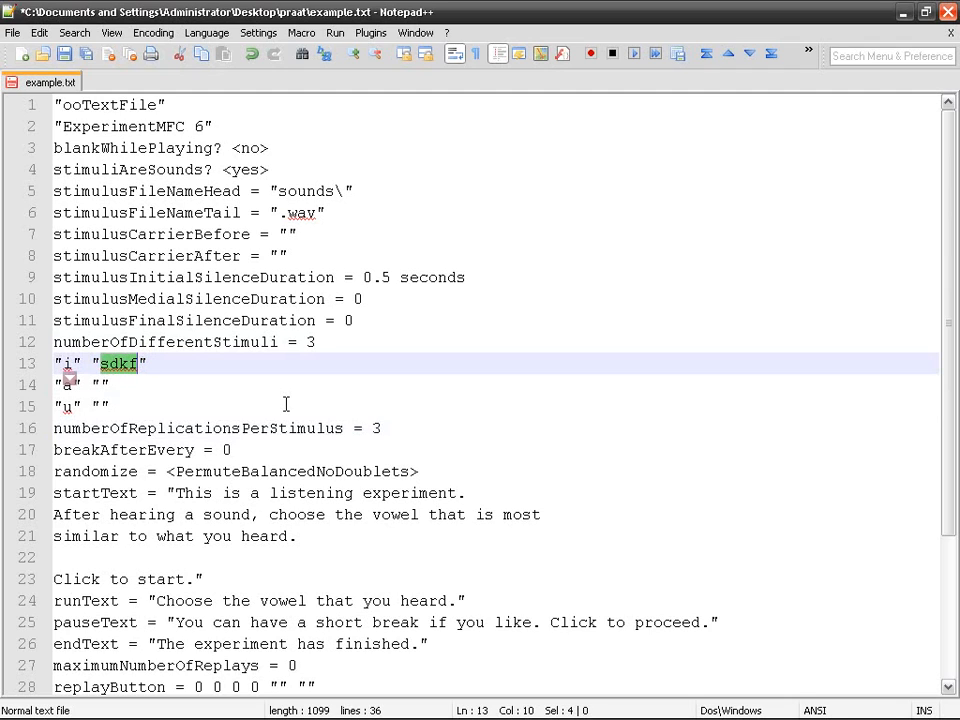
{"action": "key", "text": "Delete"}
{"action": "key", "text": "ctrl+s"}
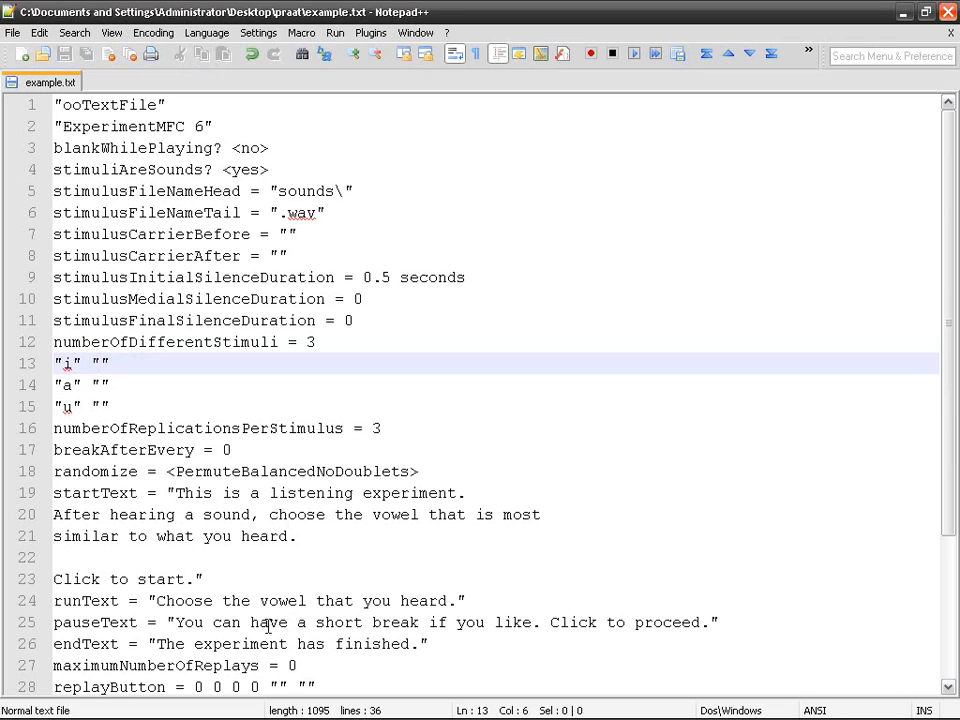
Highlight the runText and numberOfReplicationsPerStimulus lines and the numberOfDifferentStimuli value.
{"action": "triple_click", "coordinate": [229, 601]}
{"action": "left_click", "coordinate": [171, 407]}
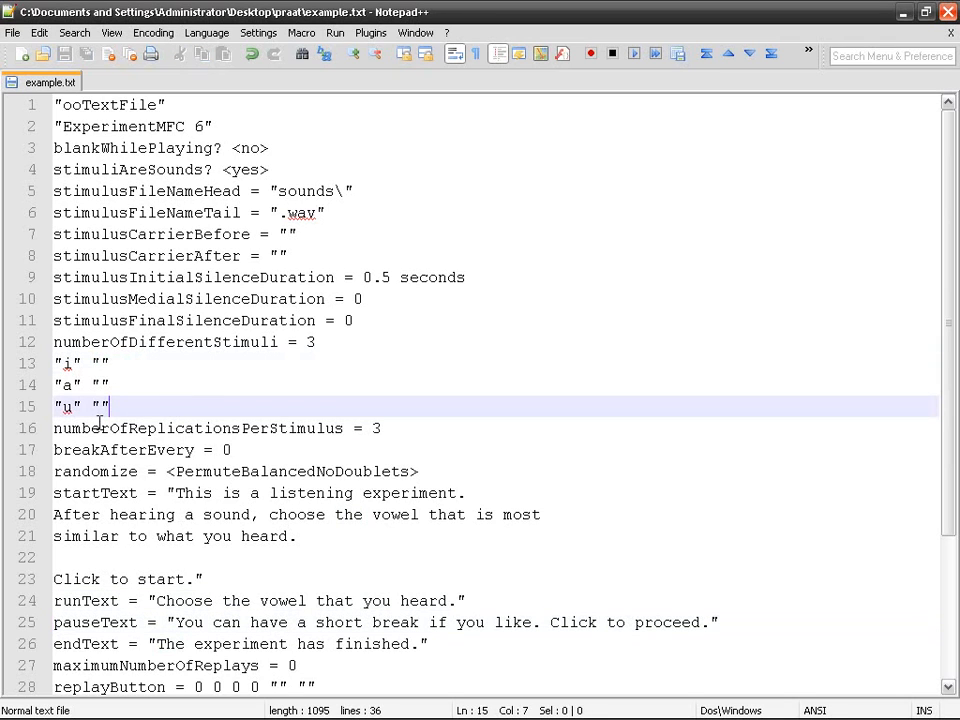
{"action": "left_click", "coordinate": [151, 428]}
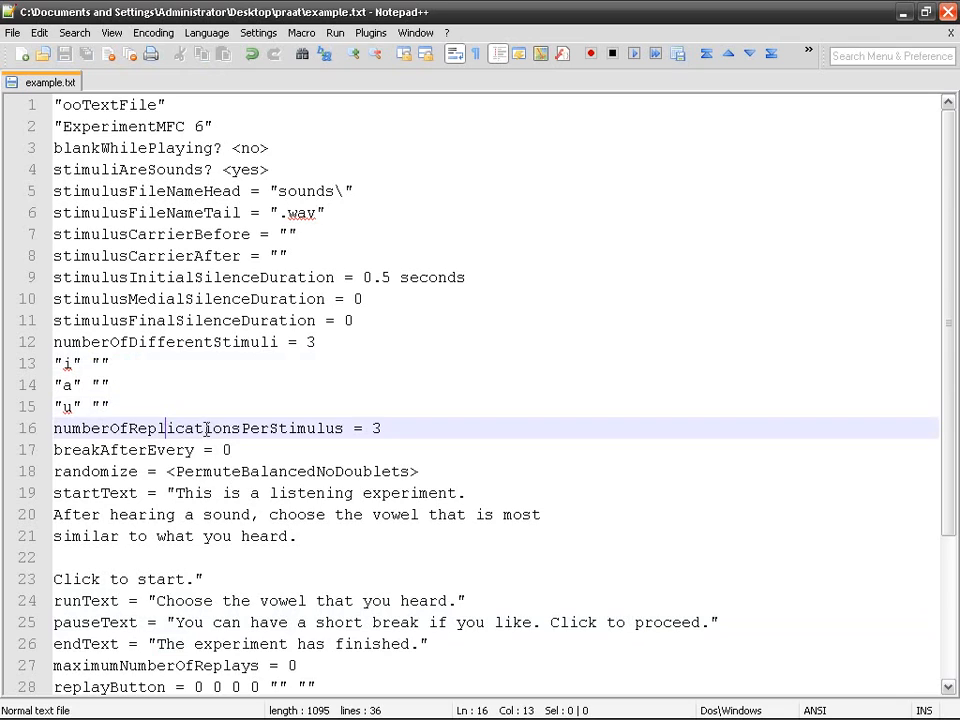
{"action": "triple_click", "coordinate": [206, 428]}
{"action": "left_click", "coordinate": [242, 428]}
{"action": "double_click", "coordinate": [310, 342]}
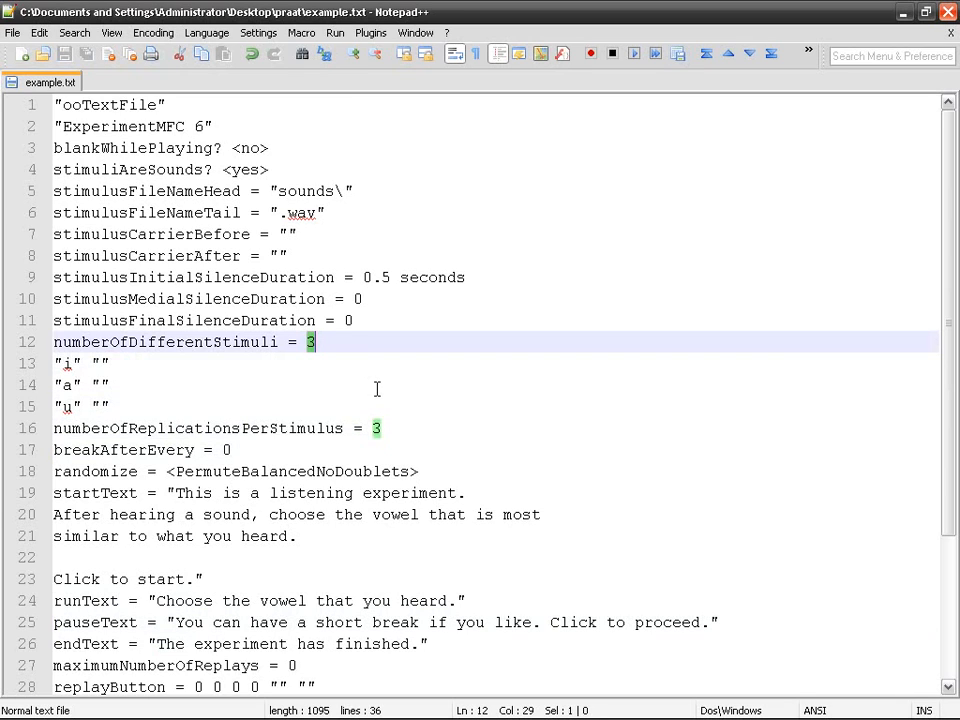
Set numberOfReplicationsPerStimulus to 10.
{"action": "left_click", "coordinate": [392, 426]}
{"action": "key", "text": "BackSpace"}
{"action": "type", "text": "10"}
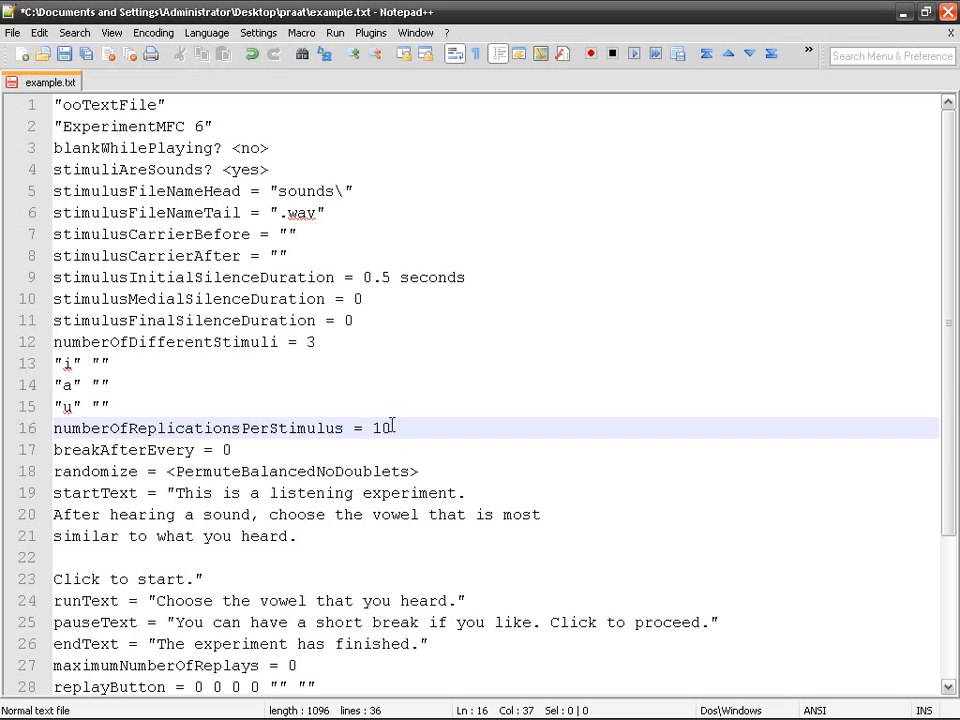
Try a breakAfterEvery value of 15 and set it back to 0.
{"action": "left_click", "coordinate": [500, 448]}
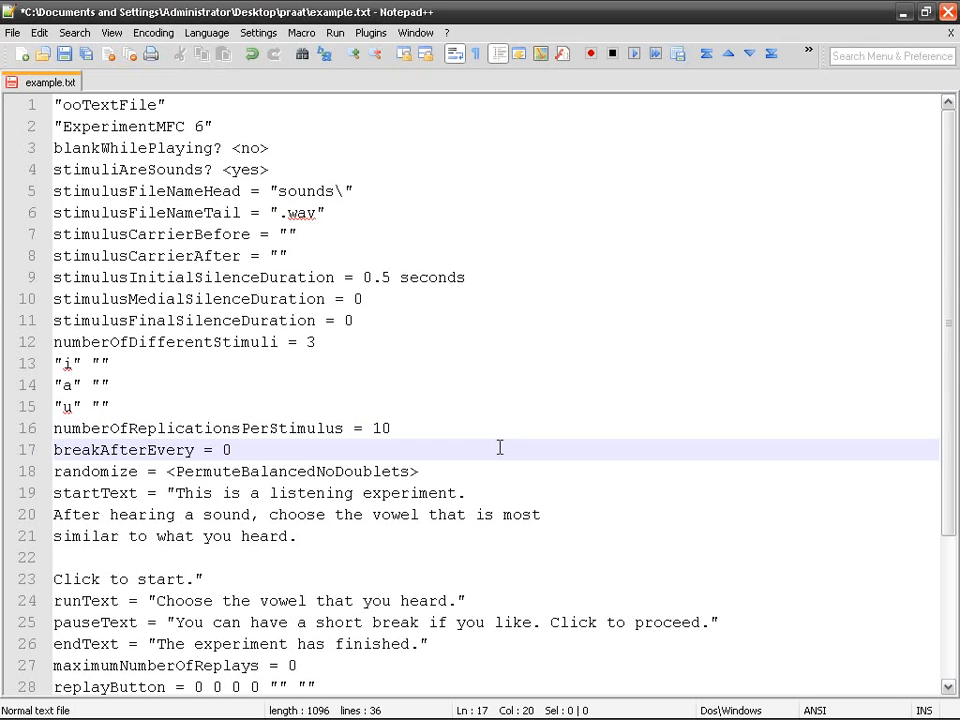
{"action": "key", "text": "BackSpace"}
{"action": "type", "text": "15"}
{"action": "key", "text": "BackSpace"}
{"action": "key", "text": "BackSpace"}
{"action": "type", "text": "0"}
Examine the randomize option <PermuteBalancedNoDoublets> together with the numbers of different stimuli and replications.
{"action": "key", "text": "Home"}
{"action": "key", "text": "Down"}
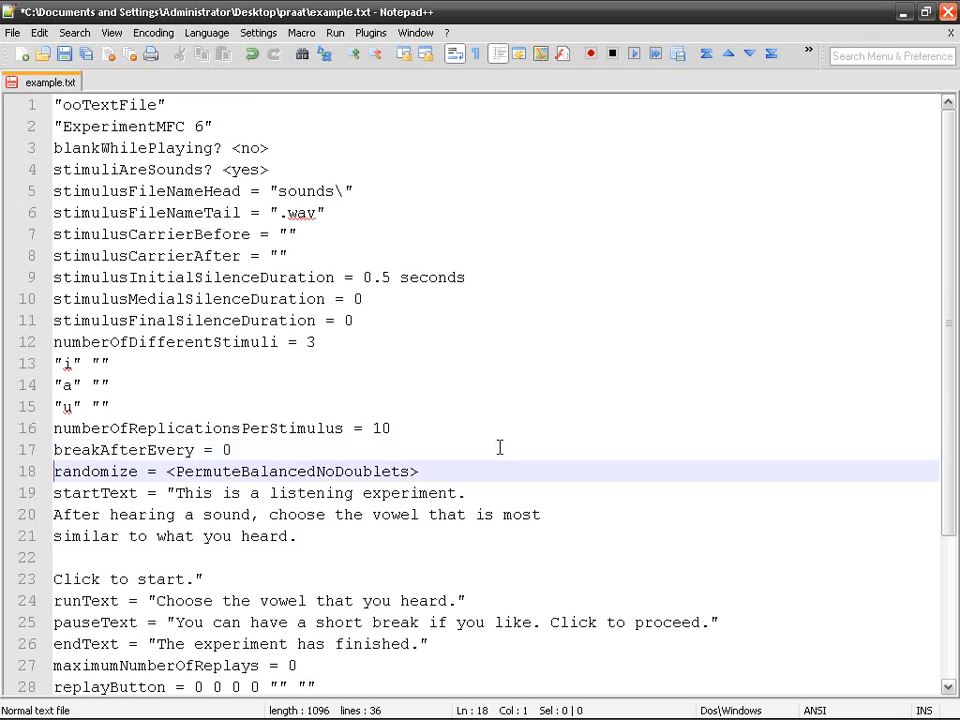
{"action": "key", "text": "End"}
{"action": "double_click", "coordinate": [313, 342]}
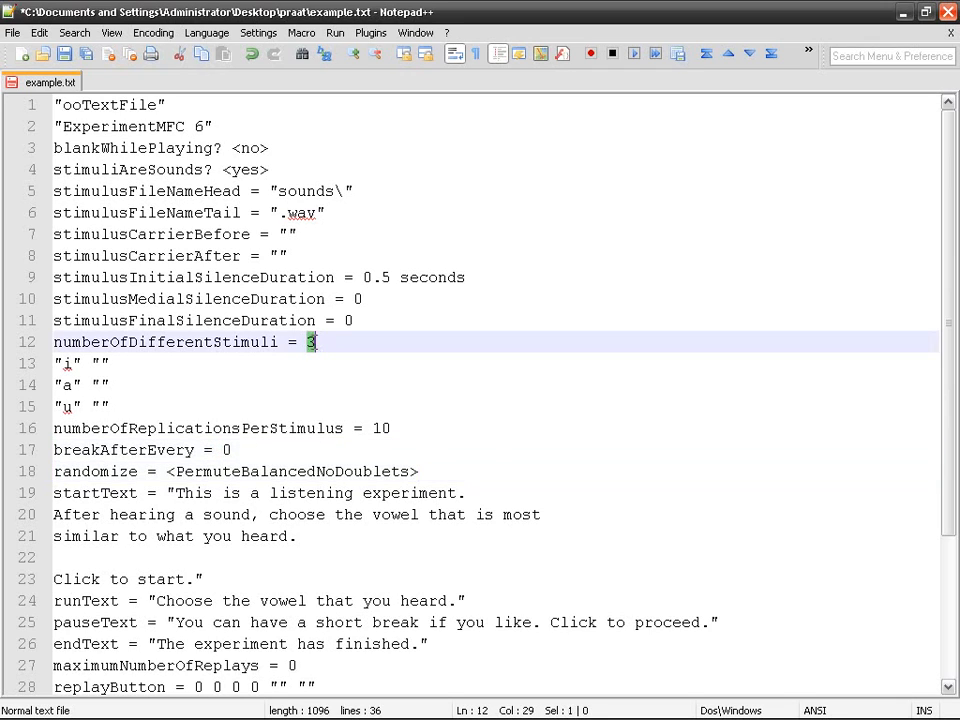
{"action": "left_click_drag", "start_coordinate": [375, 428], "coordinate": [396, 428]}
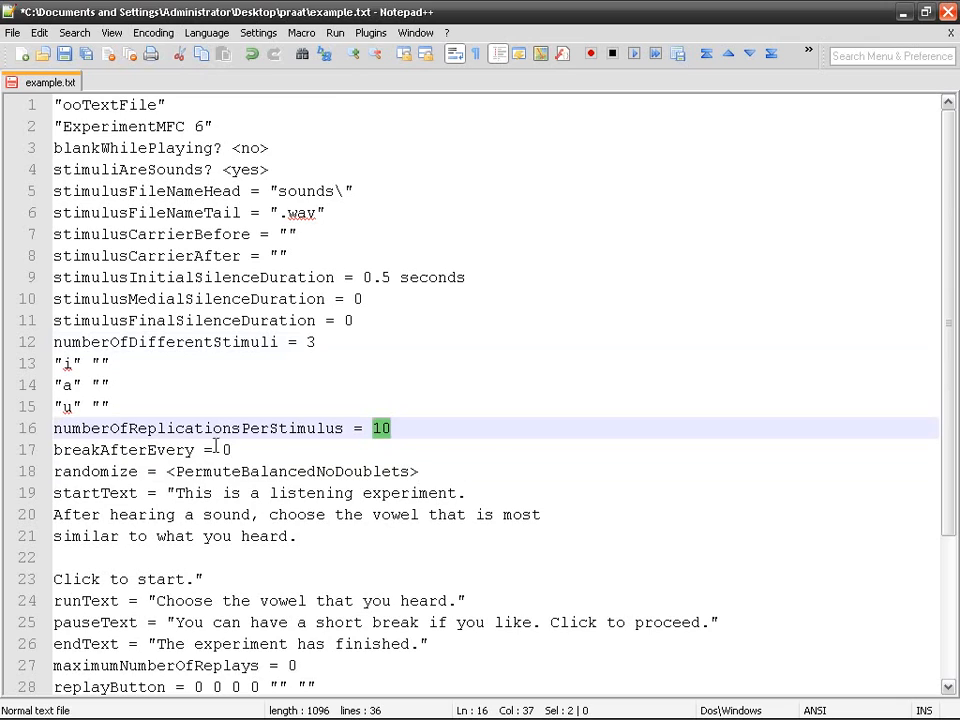
{"action": "left_click_drag", "start_coordinate": [168, 471], "coordinate": [424, 471]}
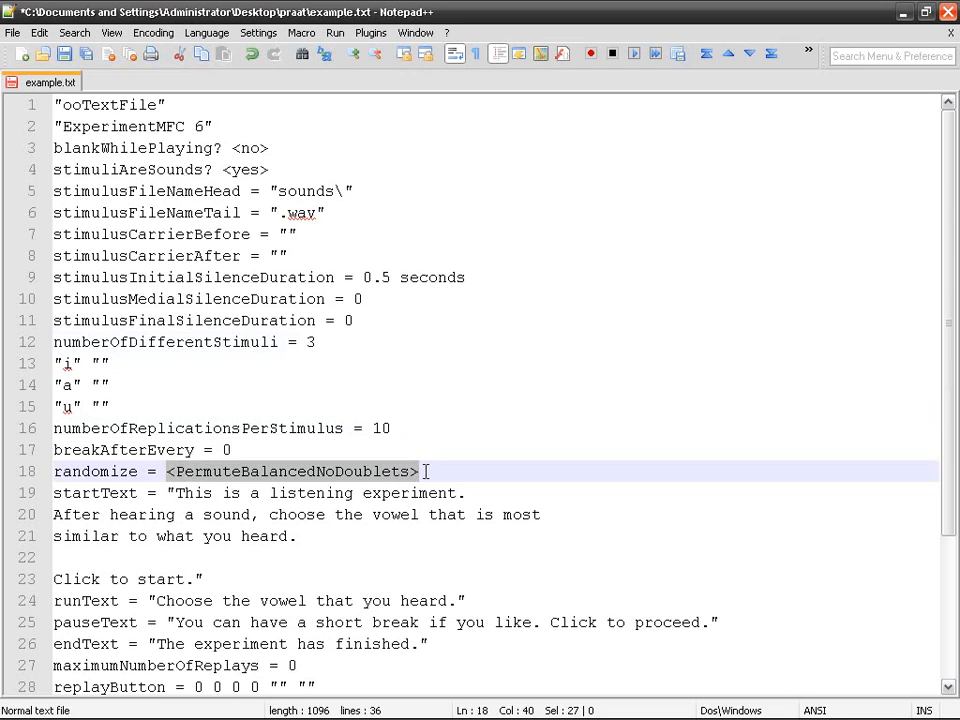
{"action": "key", "text": "Right"}
{"action": "key", "text": "Right"}
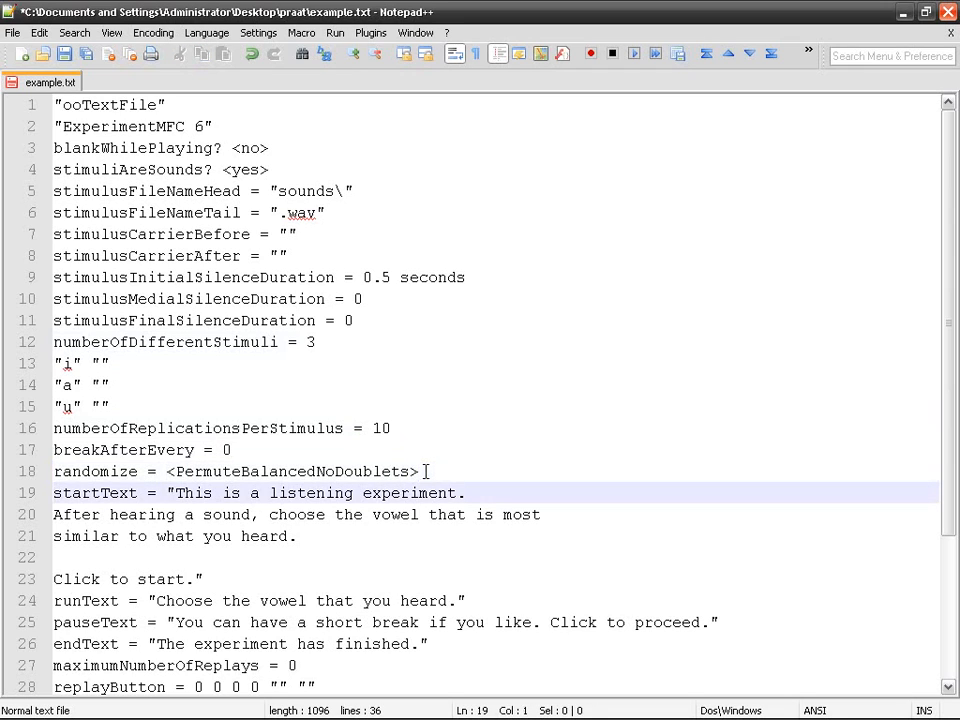
Highlight the first line of the startText entry and the whole runText line.
{"action": "key", "text": "shift+End"}
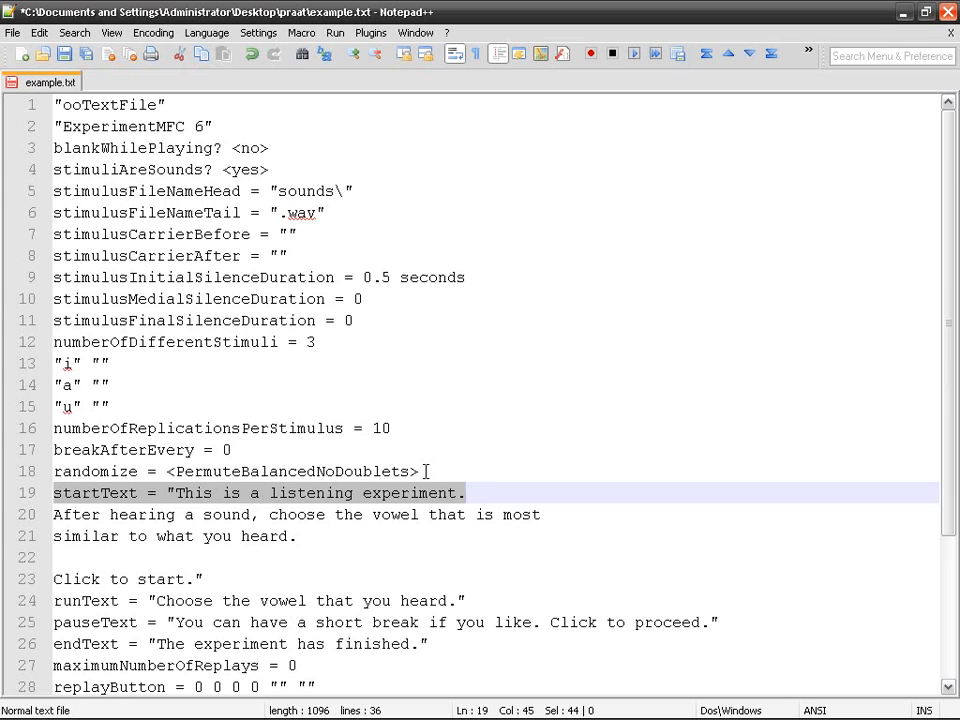
{"action": "scroll", "coordinate": [214, 387], "scroll_direction": "down", "scroll_amount": 2}
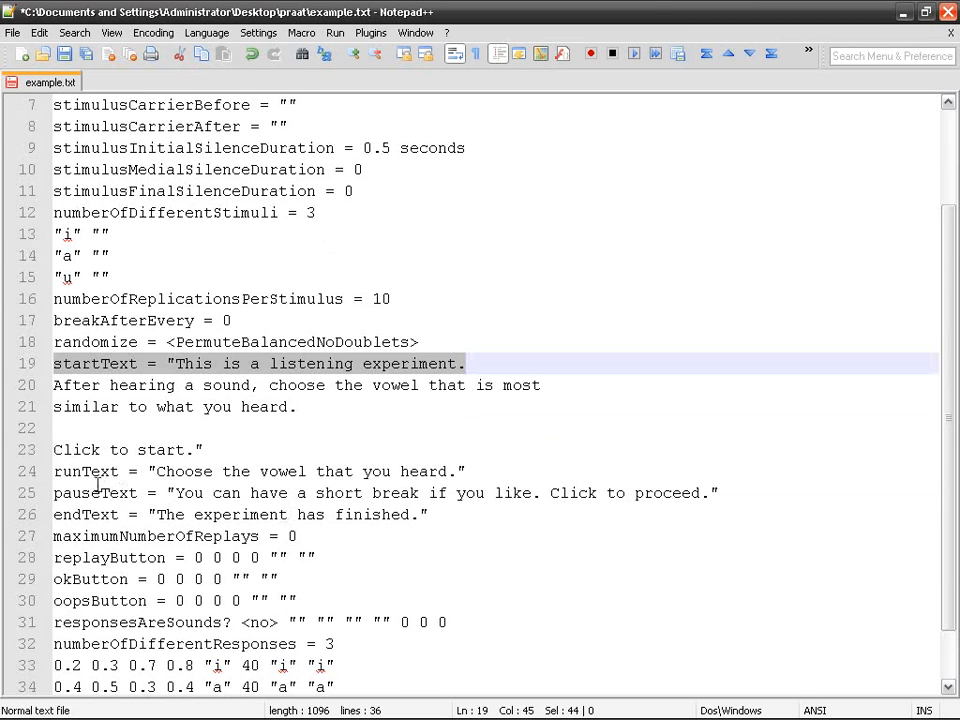
{"action": "left_click_drag", "start_coordinate": [54, 471], "coordinate": [476, 472]}
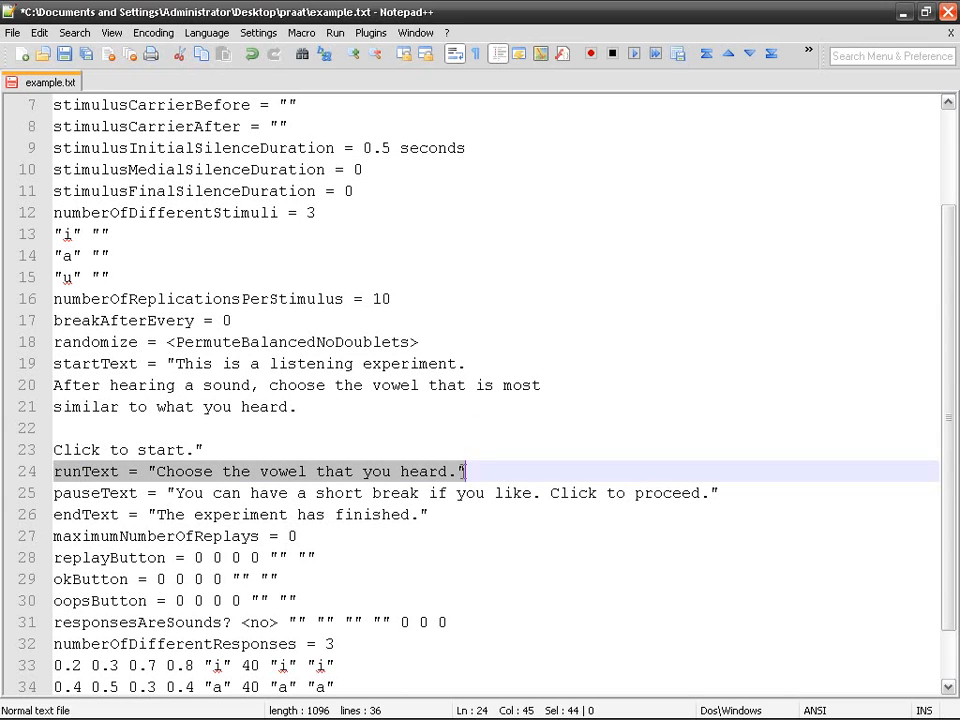
Switch to Praat Objects, read example.txt from the praat folder and try to run the experiment.
{"action": "mouse_move", "coordinate": [476, 718]}
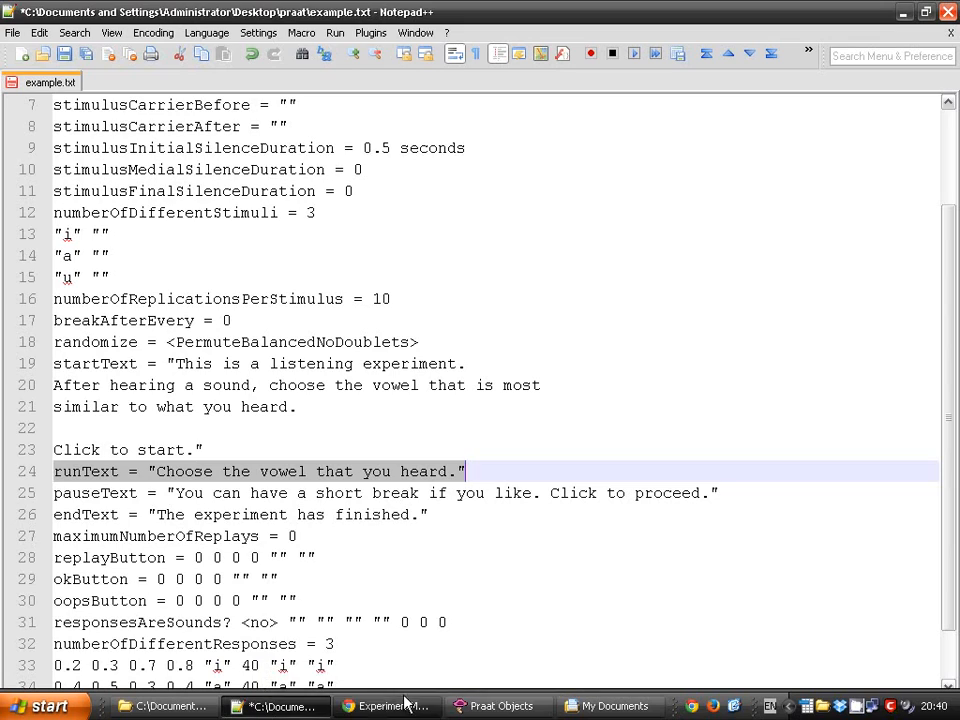
{"action": "left_click", "coordinate": [500, 706]}
{"action": "left_click", "coordinate": [98, 39]}
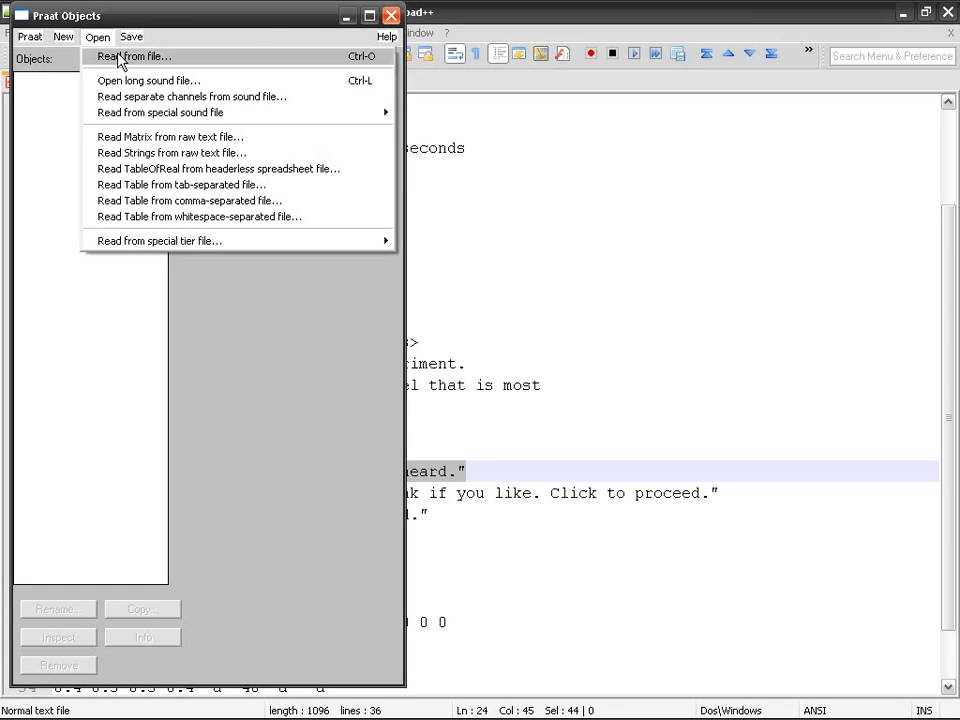
{"action": "left_click", "coordinate": [147, 60]}
{"action": "left_click", "coordinate": [170, 186]}
{"action": "double_click", "coordinate": [170, 186]}
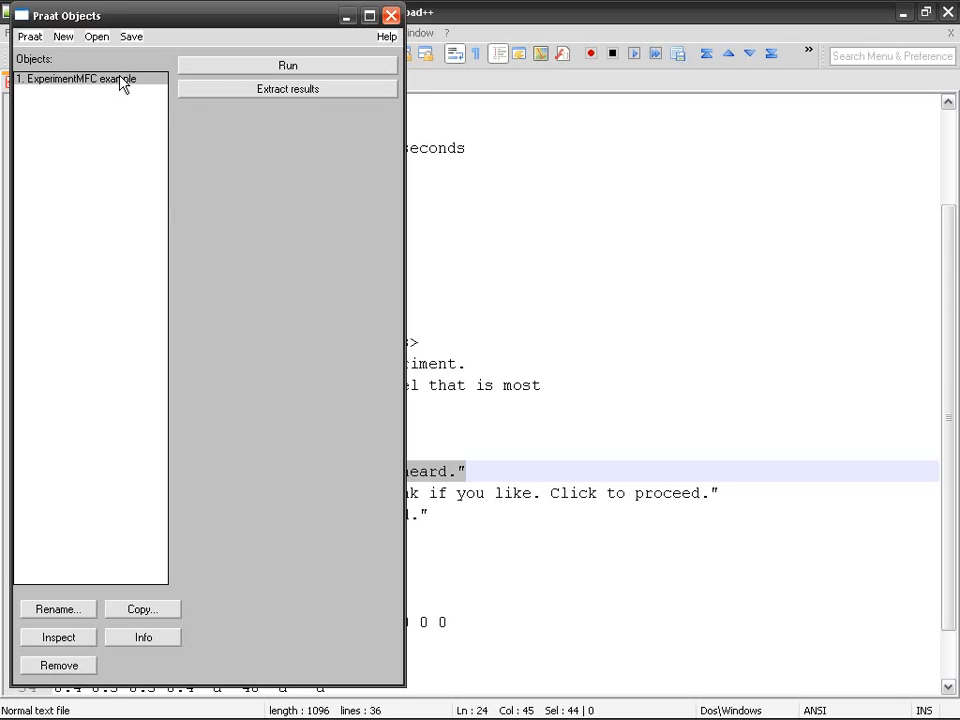
{"action": "left_click", "coordinate": [272, 68]}
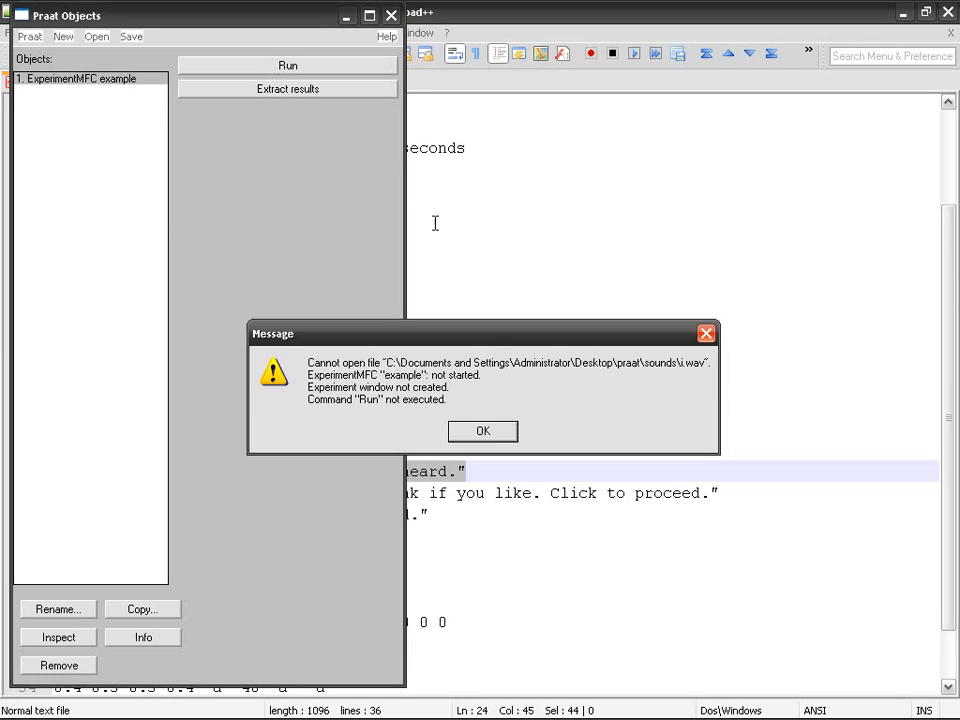
{"action": "left_click", "coordinate": [483, 430]}
Move a.wav, i.wav and u.wav from the praat folder into its sounds subfolder.
{"action": "left_click", "coordinate": [530, 324]}
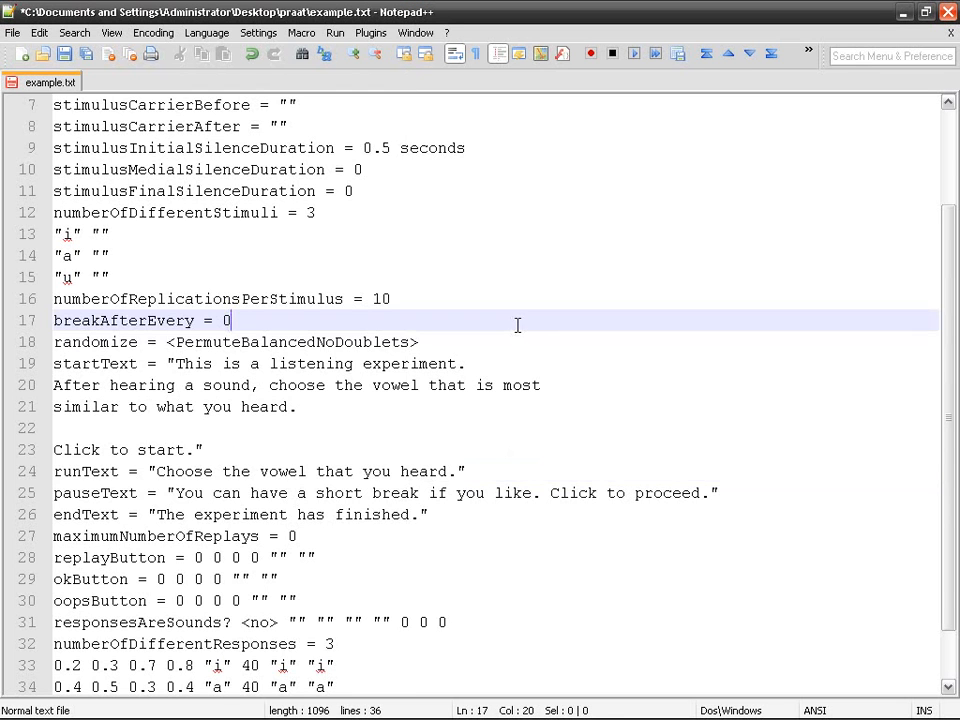
{"action": "scroll", "coordinate": [517, 324], "scroll_direction": "up", "scroll_amount": 2}
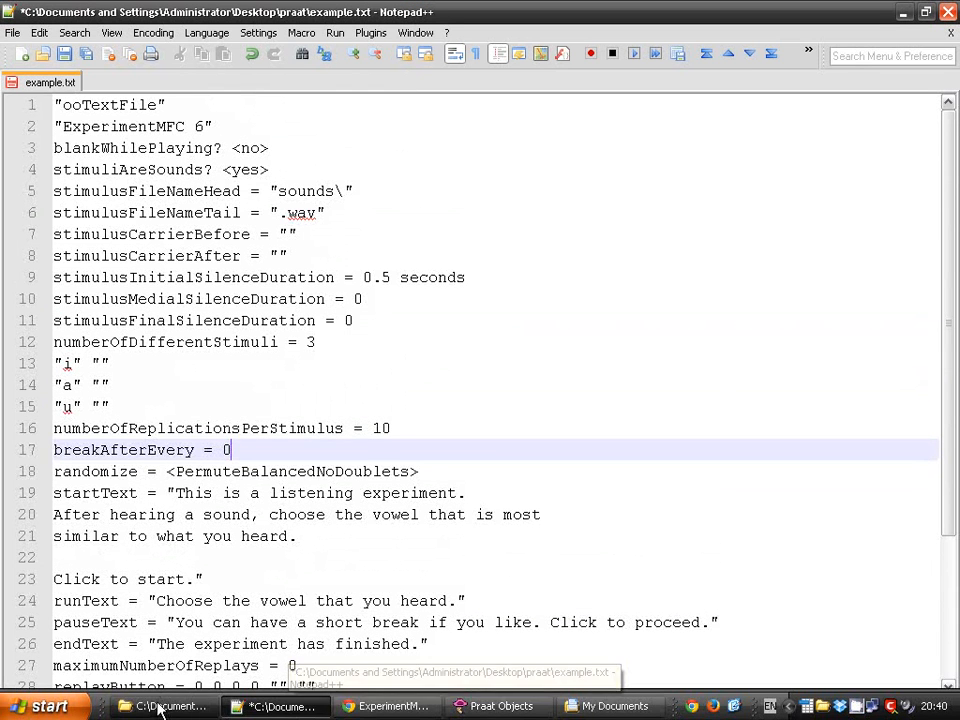
{"action": "left_click", "coordinate": [160, 708]}
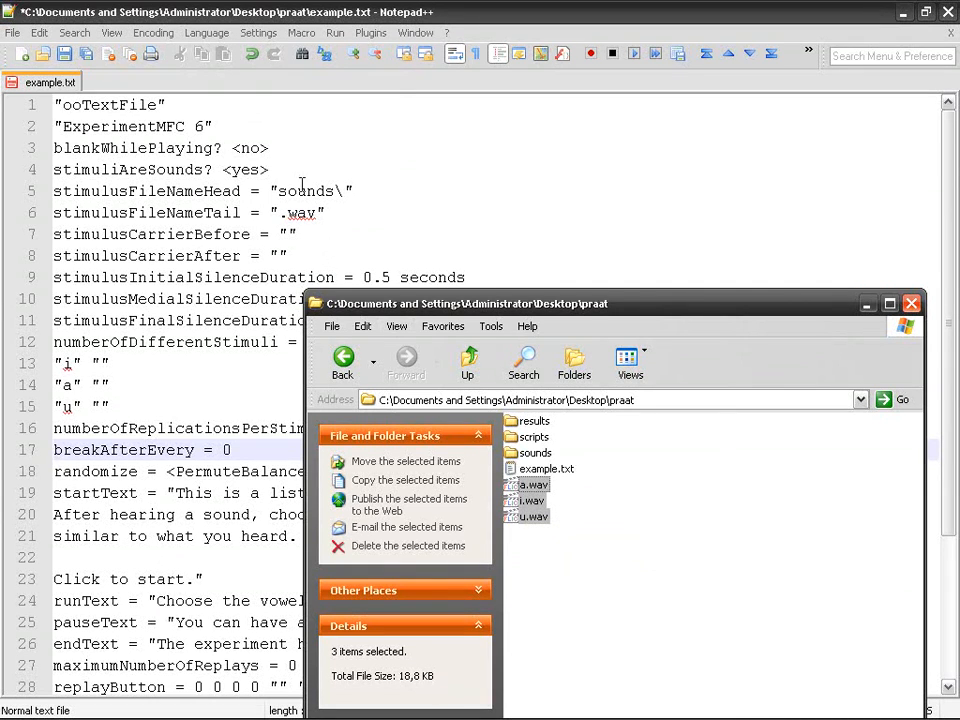
{"action": "double_click", "coordinate": [534, 453]}
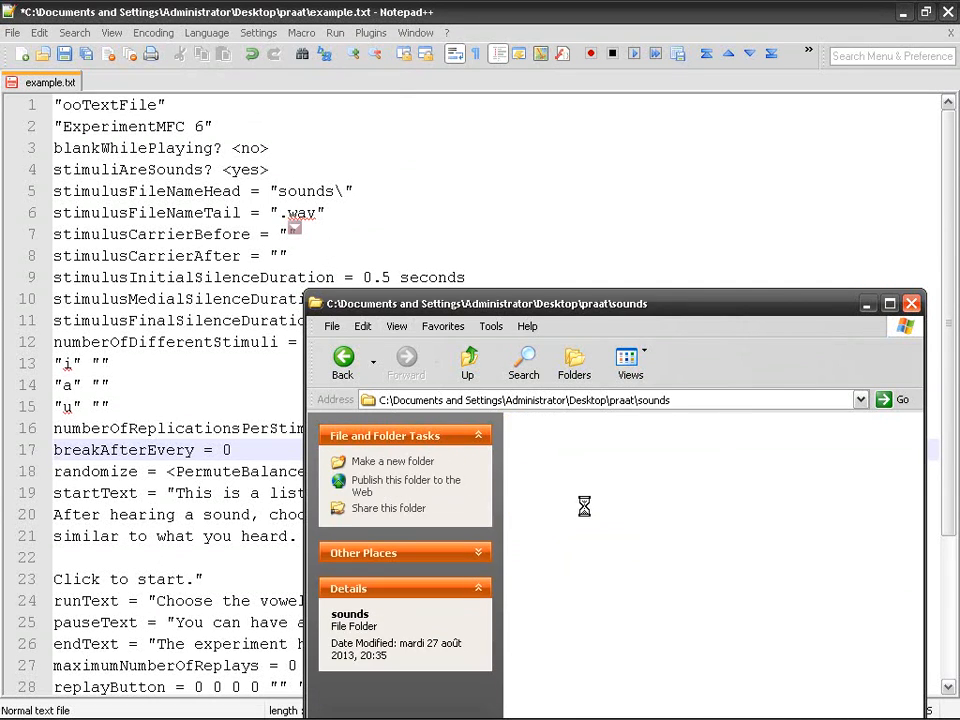
{"action": "key", "text": "ctrl+v"}
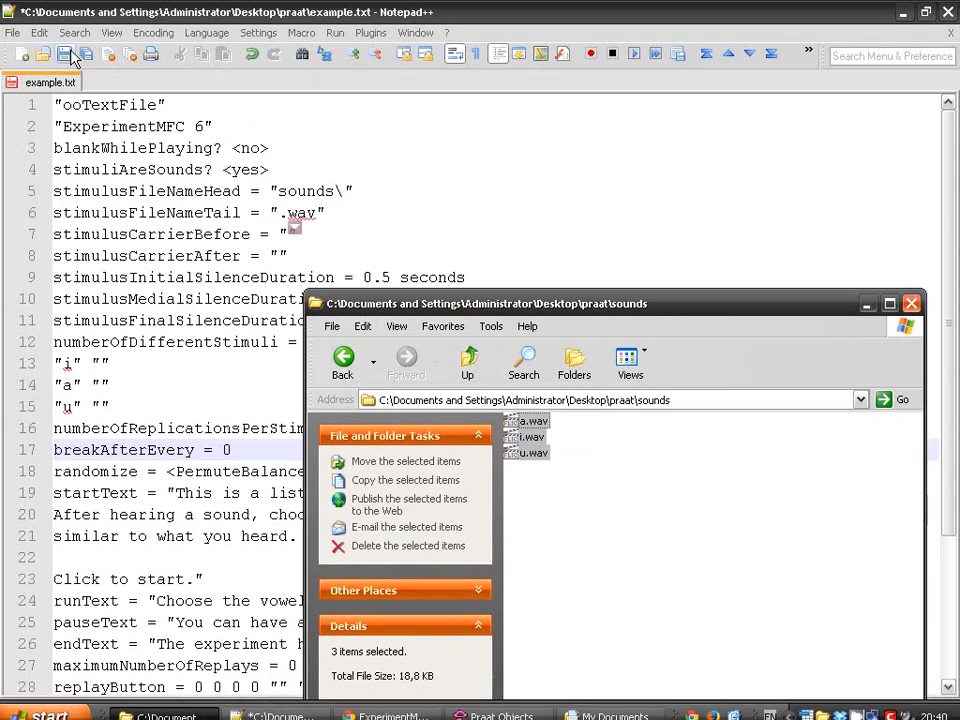
Save example.txt and read it again into Praat Objects.
{"action": "left_click", "coordinate": [72, 57]}
{"action": "left_click", "coordinate": [497, 716]}
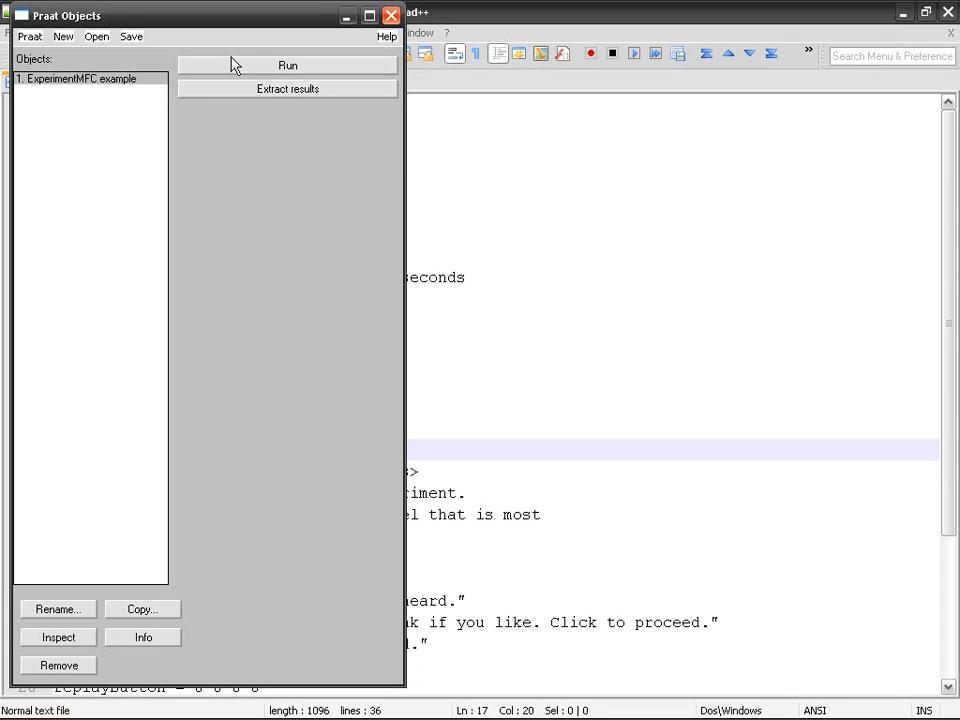
{"action": "left_click", "coordinate": [96, 36]}
{"action": "left_click", "coordinate": [101, 56]}
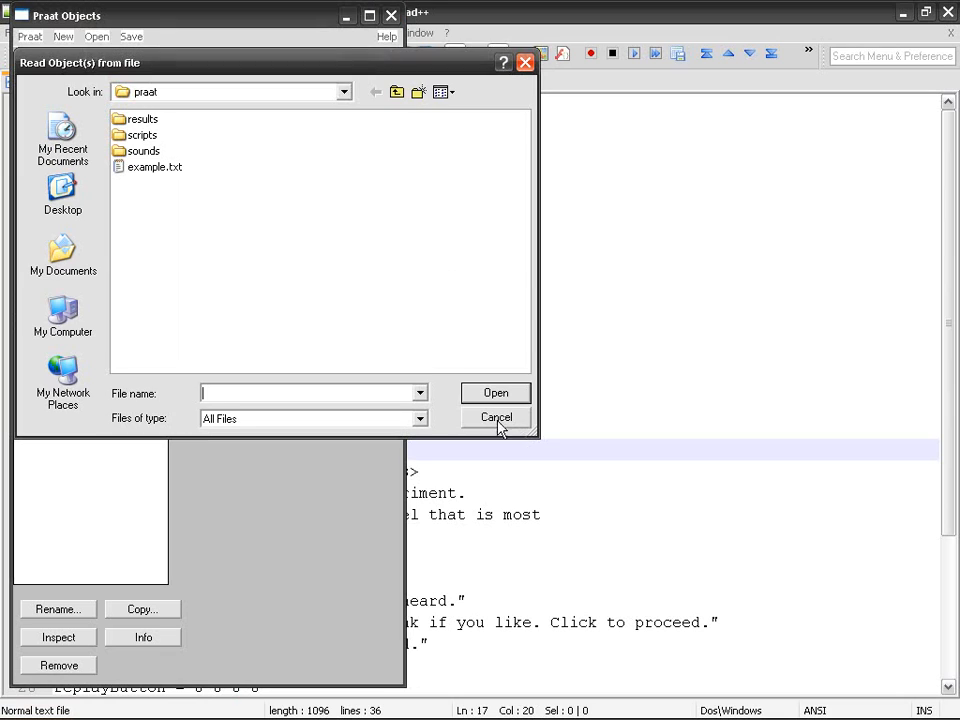
{"action": "double_click", "coordinate": [148, 168]}
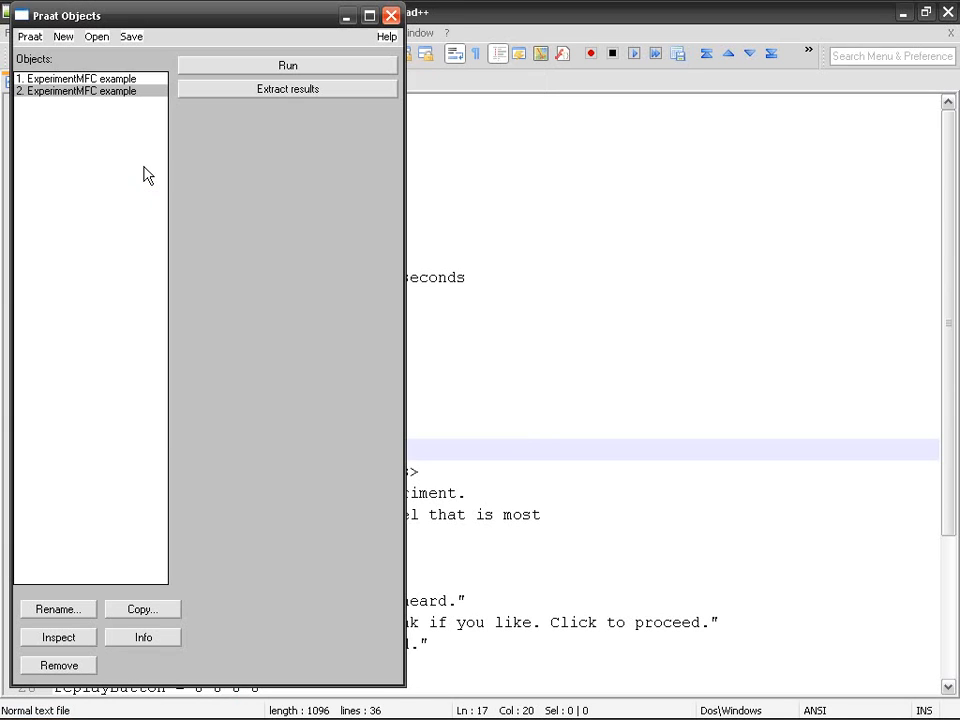
Run the second ExperimentMFC example in a maximised window, start the vowel trials and dismiss the window.
{"action": "left_click", "coordinate": [254, 68]}
{"action": "double_click", "coordinate": [476, 104]}
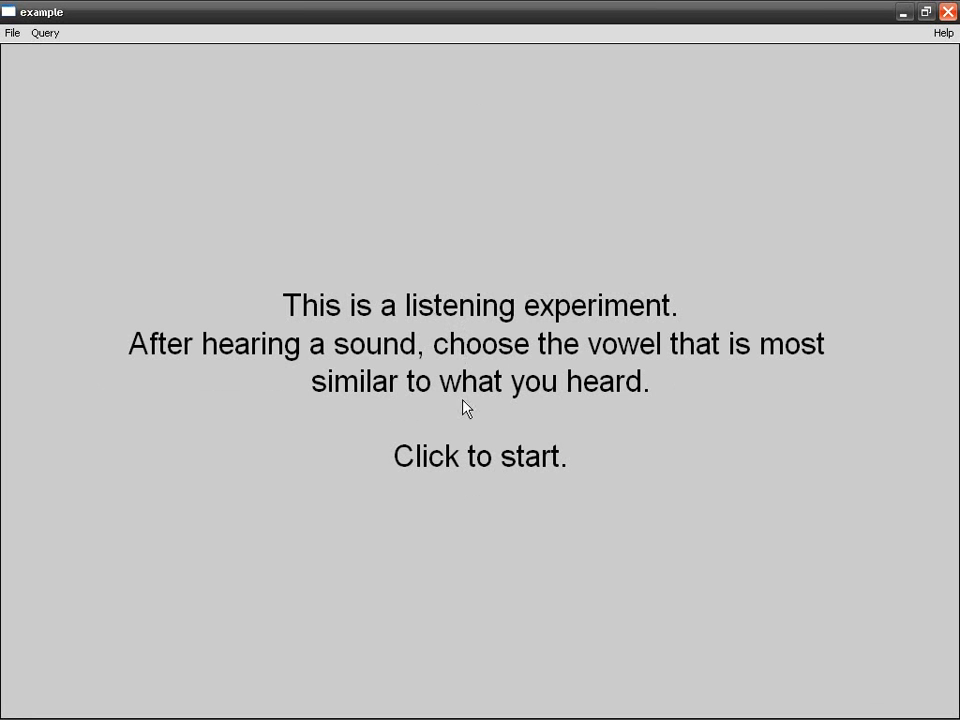
{"action": "left_click", "coordinate": [468, 372]}
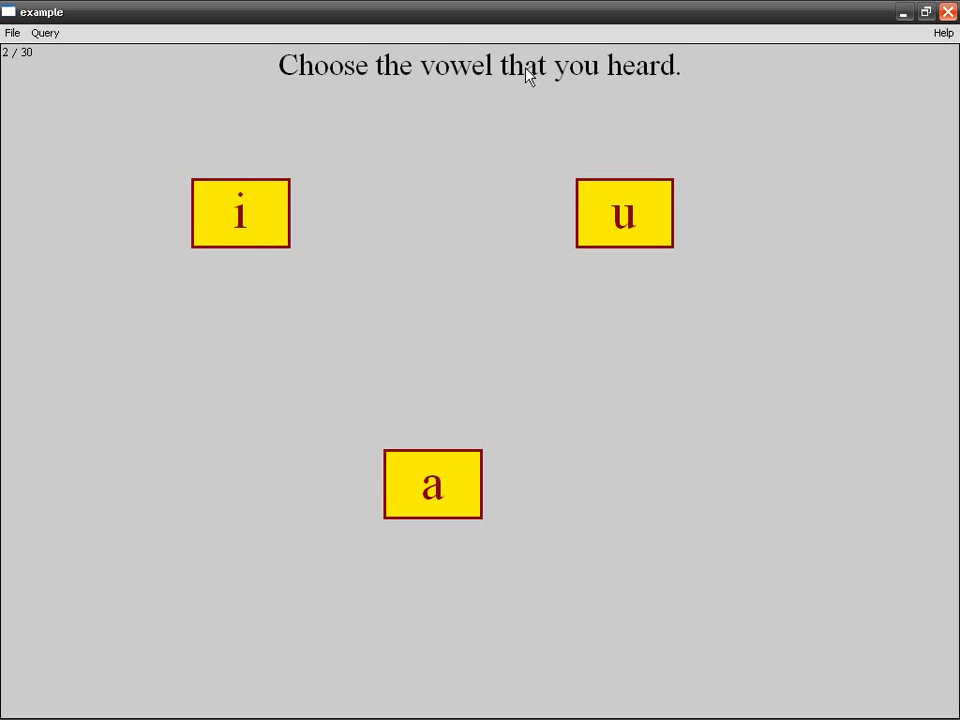
{"action": "left_click", "coordinate": [903, 12]}
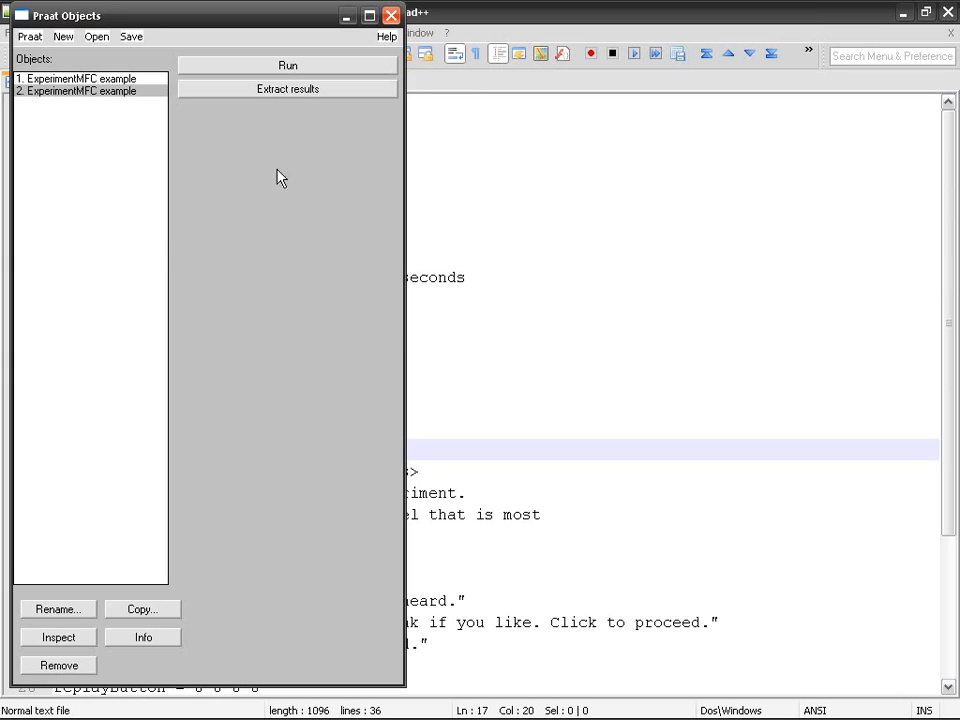
In example.txt, try the text sdhfkjs in the empty quotes of the "i" stimulus line and delete it again.
{"action": "left_click", "coordinate": [510, 304]}
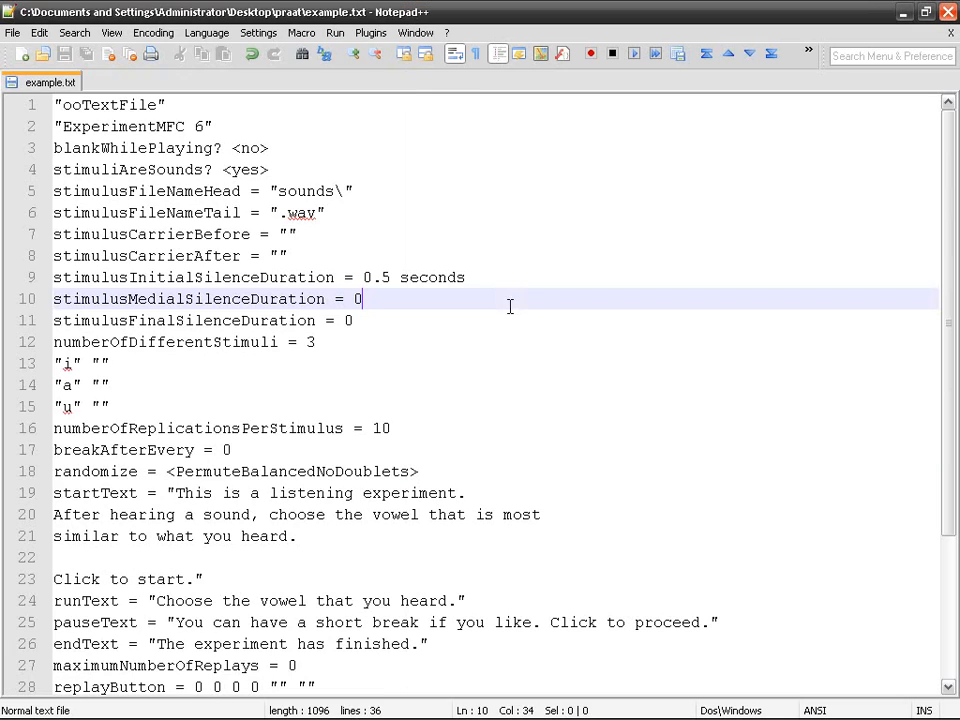
{"action": "left_click", "coordinate": [156, 366]}
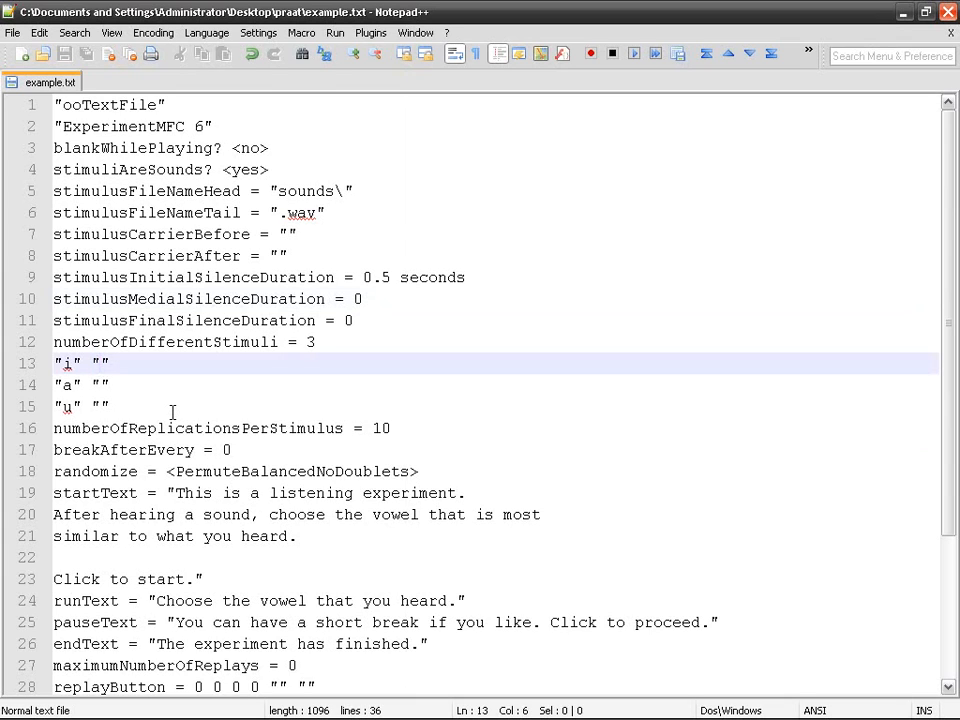
{"action": "type", "text": "sdhfkjs"}
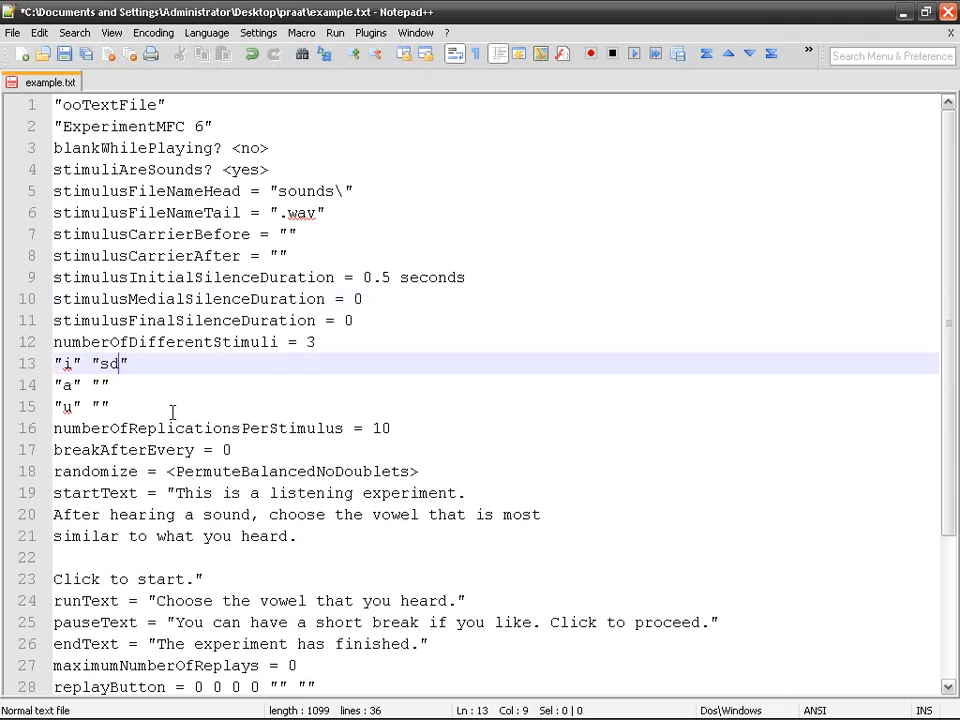
{"action": "key", "text": "Down"}
{"action": "key", "text": "Left"}
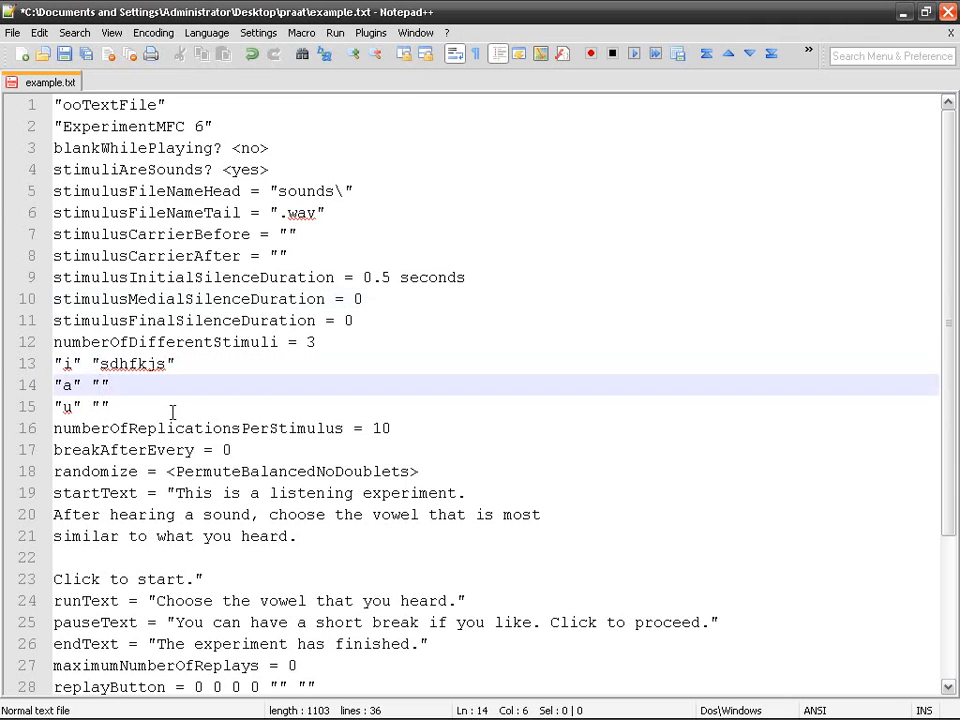
{"action": "key", "text": "Down"}
{"action": "key", "text": "Up"}
{"action": "key", "text": "Up"}
{"action": "key", "text": "shift+End"}
{"action": "key", "text": "shift+Left"}
{"action": "key", "text": "Delete"}
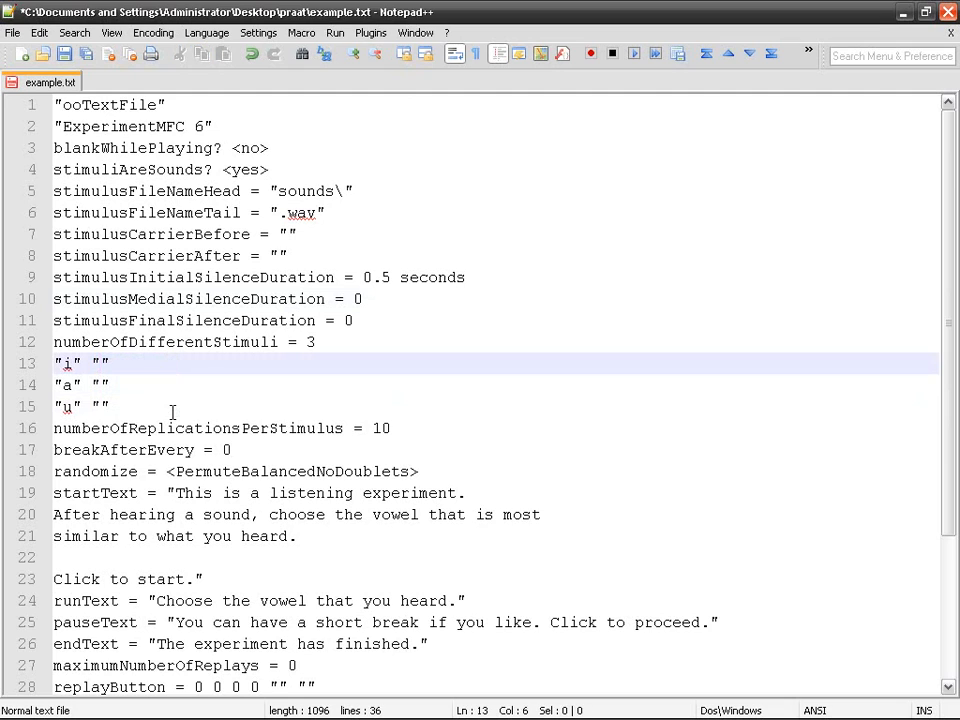
Highlight the message texts of the runText and pauseText lines.
{"action": "scroll", "coordinate": [172, 412], "scroll_direction": "down", "scroll_amount": 1}
{"action": "left_click_drag", "start_coordinate": [157, 536], "coordinate": [479, 537]}
{"action": "scroll", "coordinate": [450, 533], "scroll_direction": "down", "scroll_amount": 1}
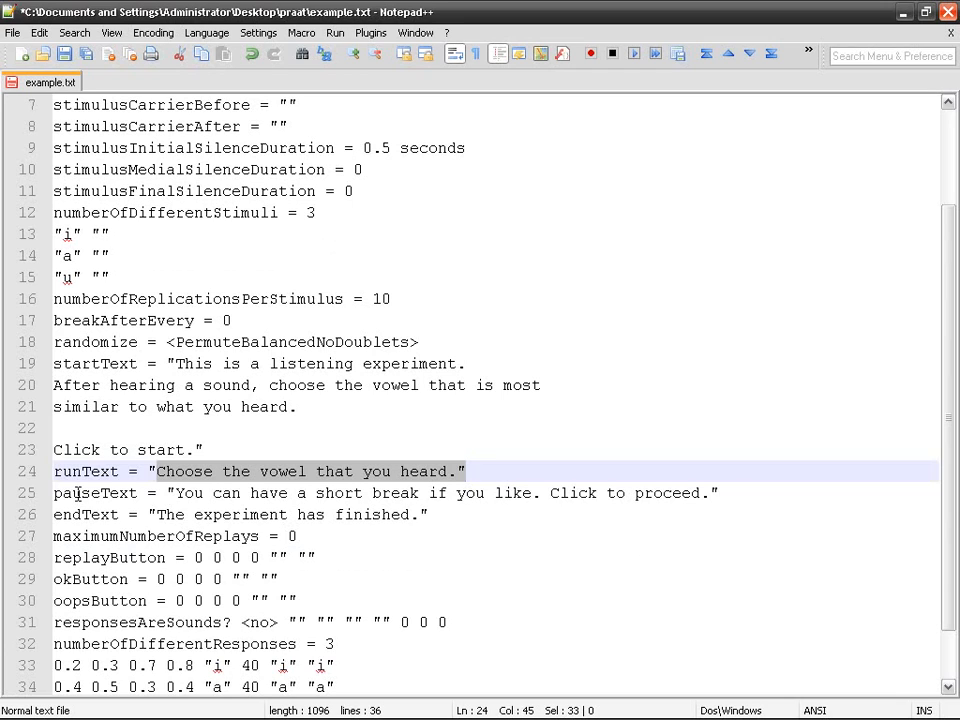
{"action": "left_click_drag", "start_coordinate": [166, 493], "coordinate": [722, 492]}
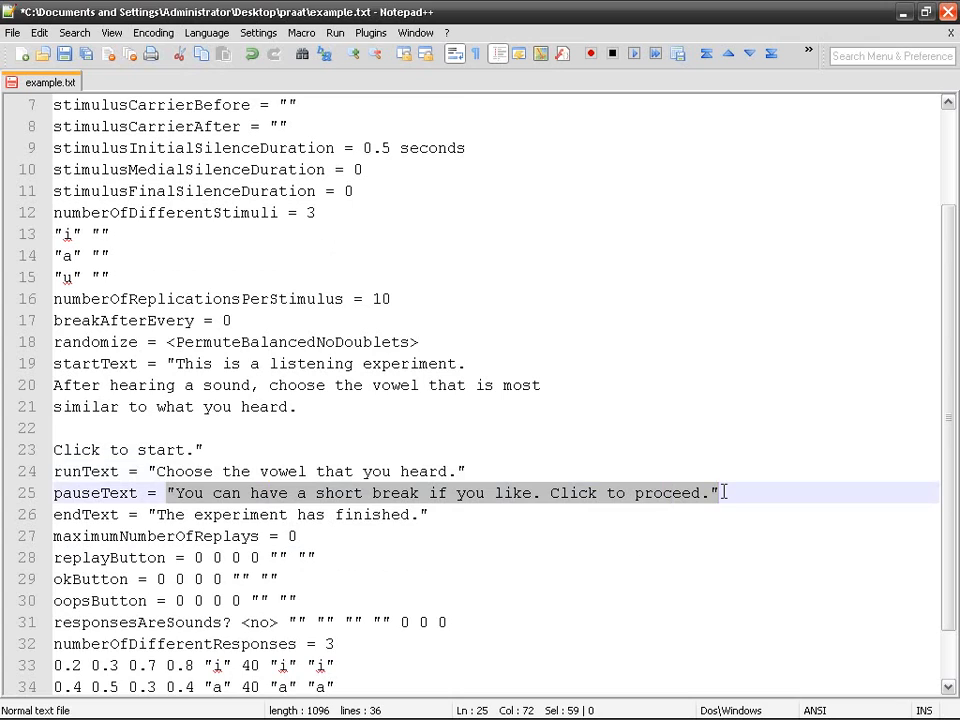
Set breakAfterEvery to 15 and highlight the pauseText message.
{"action": "double_click", "coordinate": [226, 320]}
{"action": "type", "text": "15"}
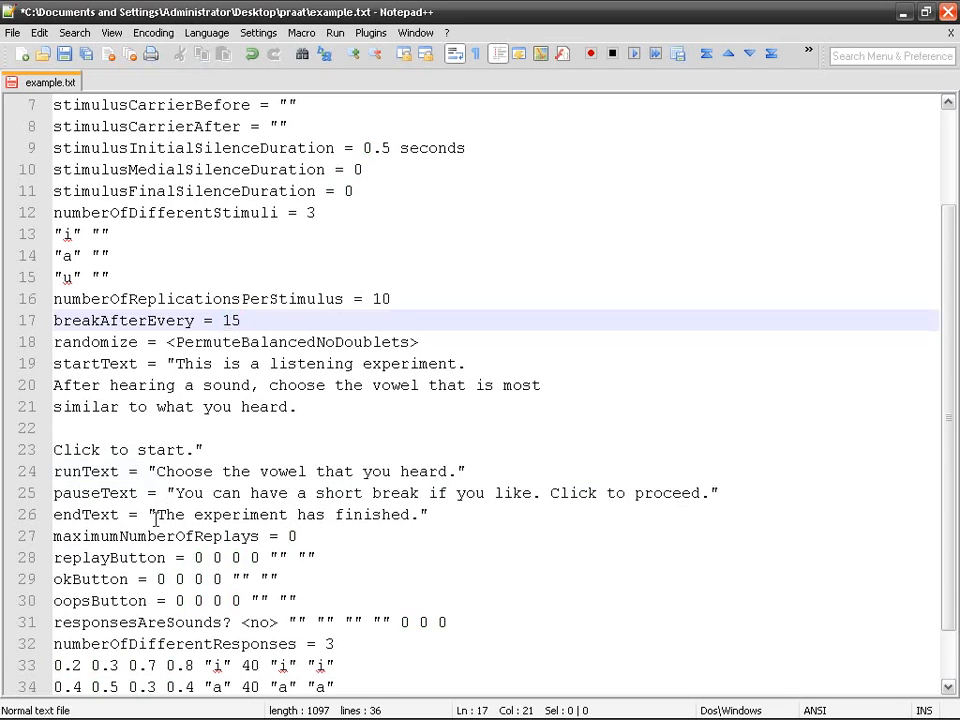
{"action": "left_click_drag", "start_coordinate": [173, 492], "coordinate": [723, 490]}
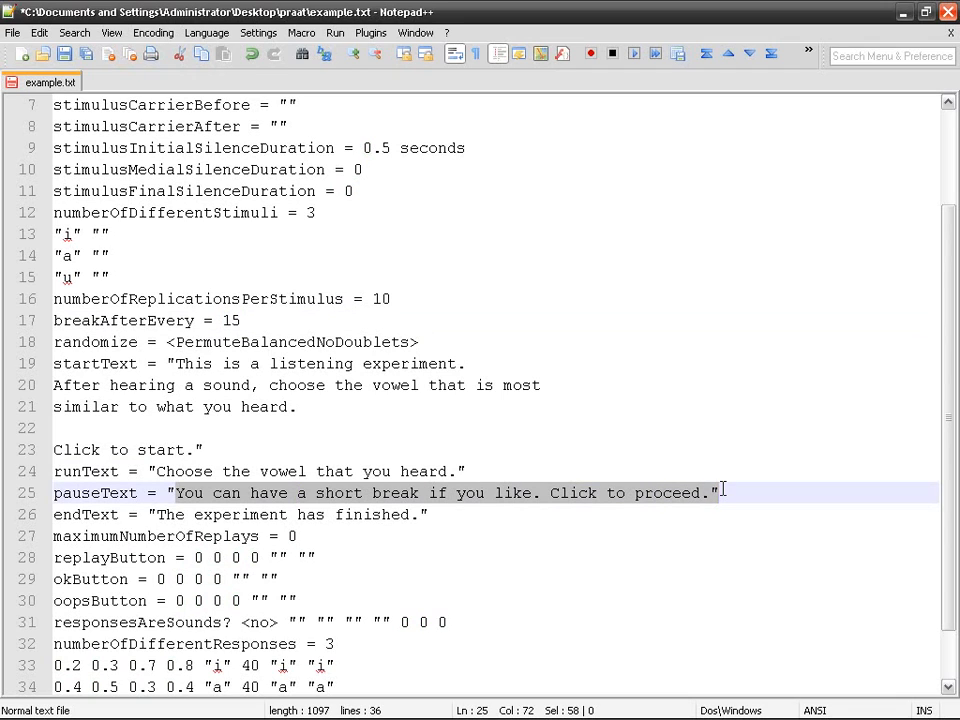
Highlight the endText line and the block from maximumNumberOfReplays to oopsButton.
{"action": "key", "text": "Down"}
{"action": "key", "text": "Home"}
{"action": "key", "text": "shift+End"}
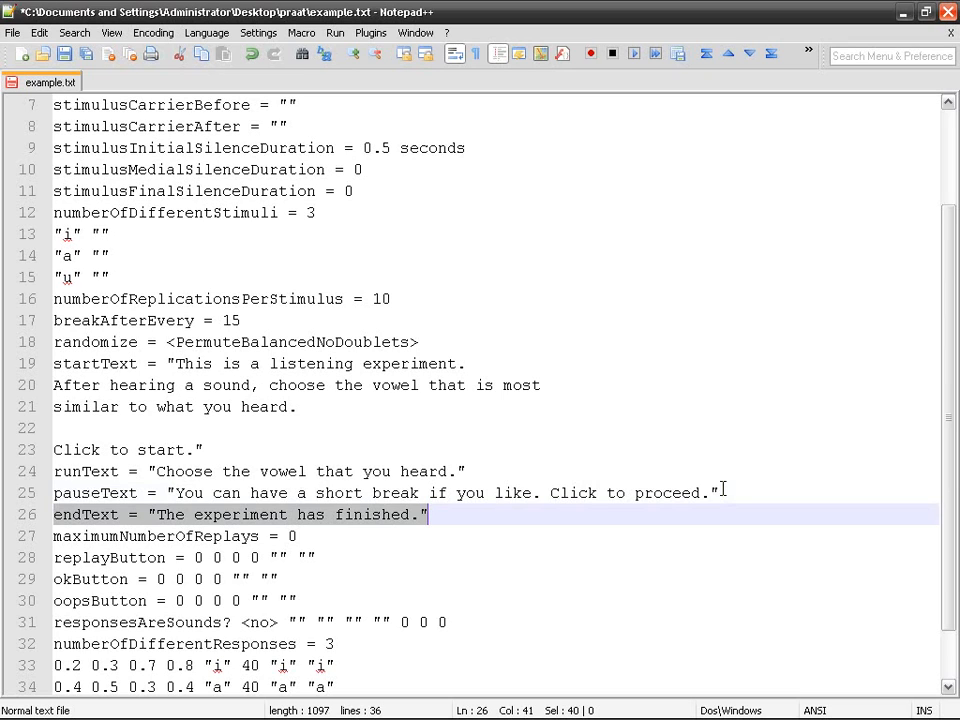
{"action": "scroll", "coordinate": [720, 472], "scroll_direction": "down", "scroll_amount": 1}
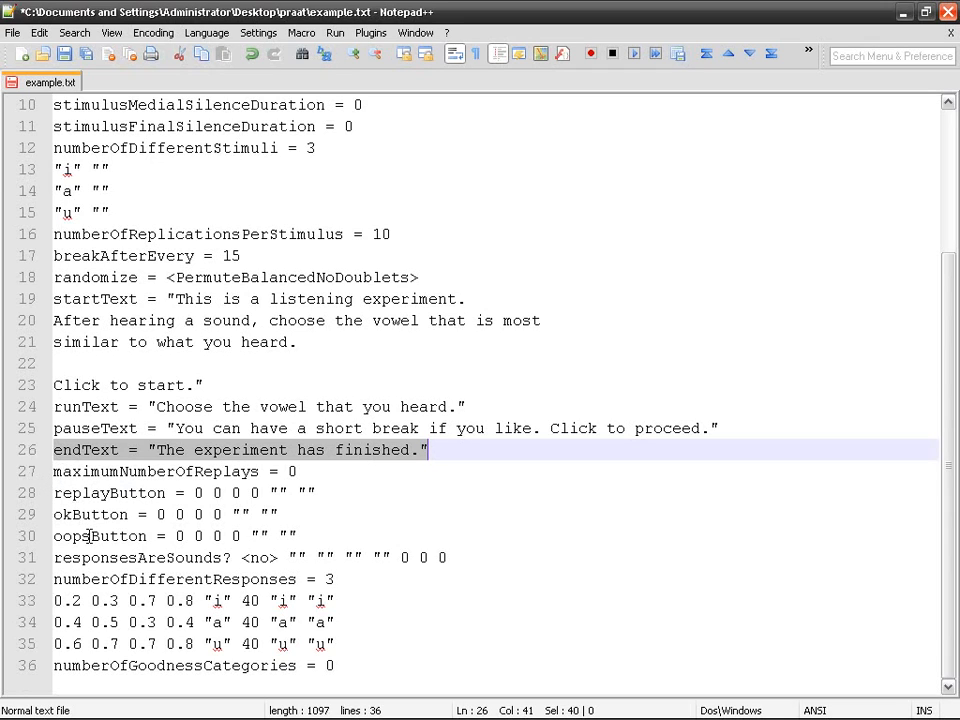
{"action": "left_click_drag", "start_coordinate": [53, 471], "coordinate": [315, 536]}
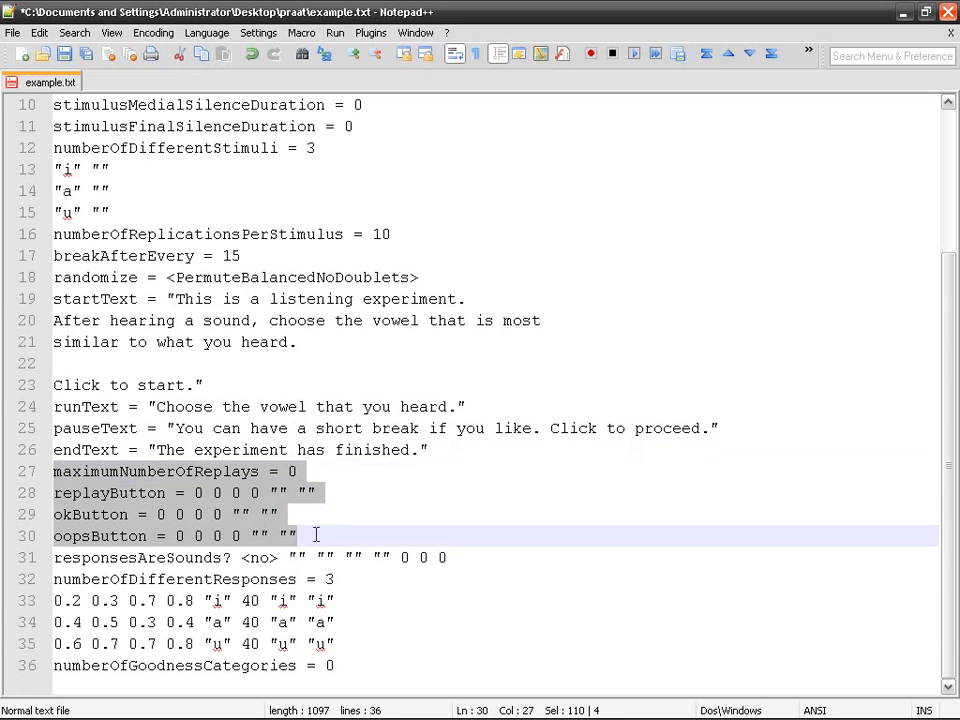
Point out the responsesAreSounds option <no> and highlight the numberOfDifferentResponses line.
{"action": "left_click", "coordinate": [251, 558]}
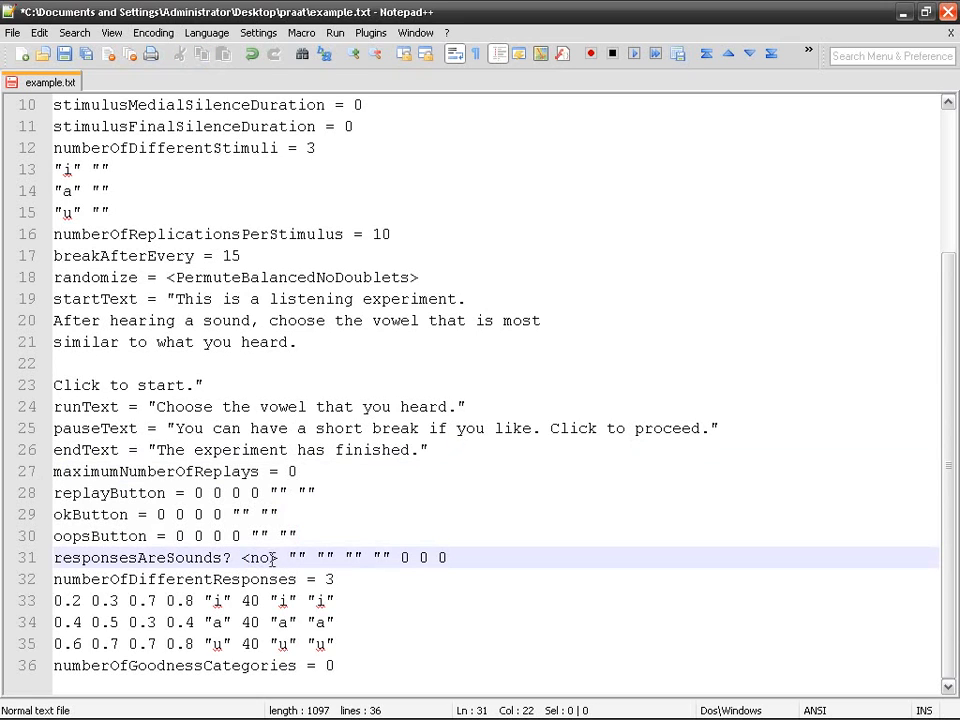
{"action": "left_click_drag", "start_coordinate": [54, 578], "coordinate": [347, 580]}
{"action": "left_click", "coordinate": [351, 579]}
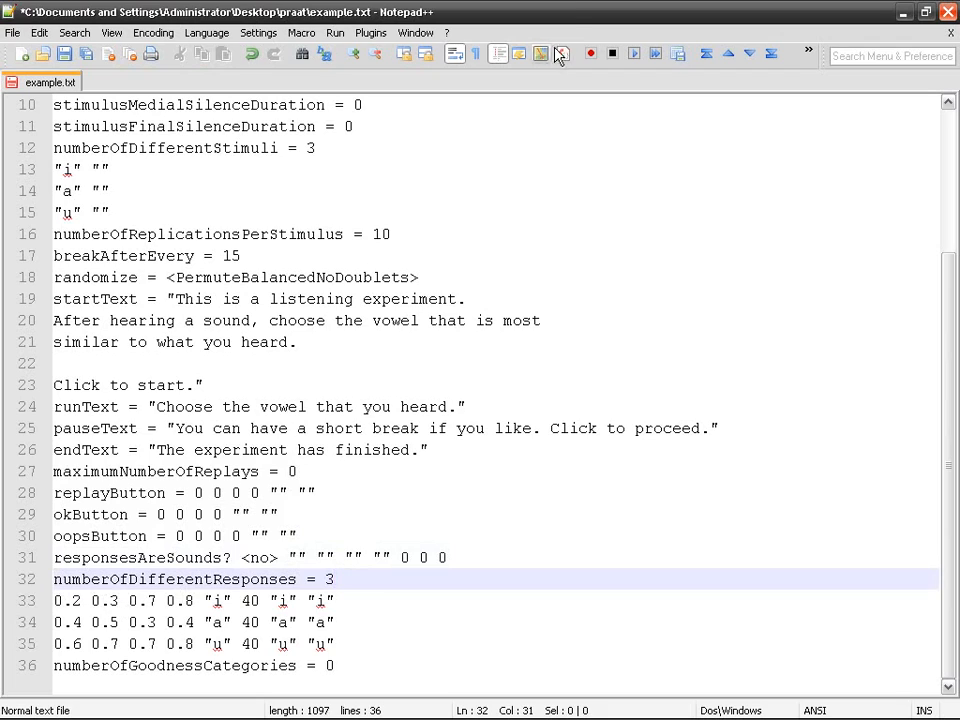
Reduce the text editor window to reach Praat Objects, run the second ExperimentMFC example and start its trials.
{"action": "double_click", "coordinate": [574, 13]}
{"action": "left_click_drag", "start_coordinate": [580, 85], "coordinate": [316, 73]}
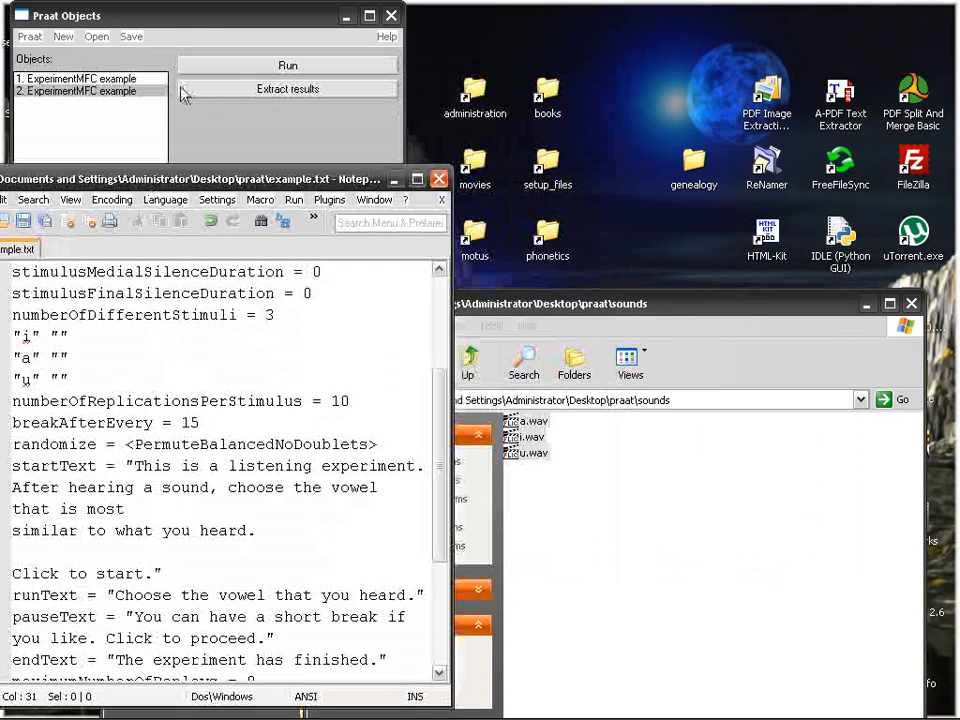
{"action": "left_click", "coordinate": [240, 65]}
{"action": "left_click", "coordinate": [291, 300]}
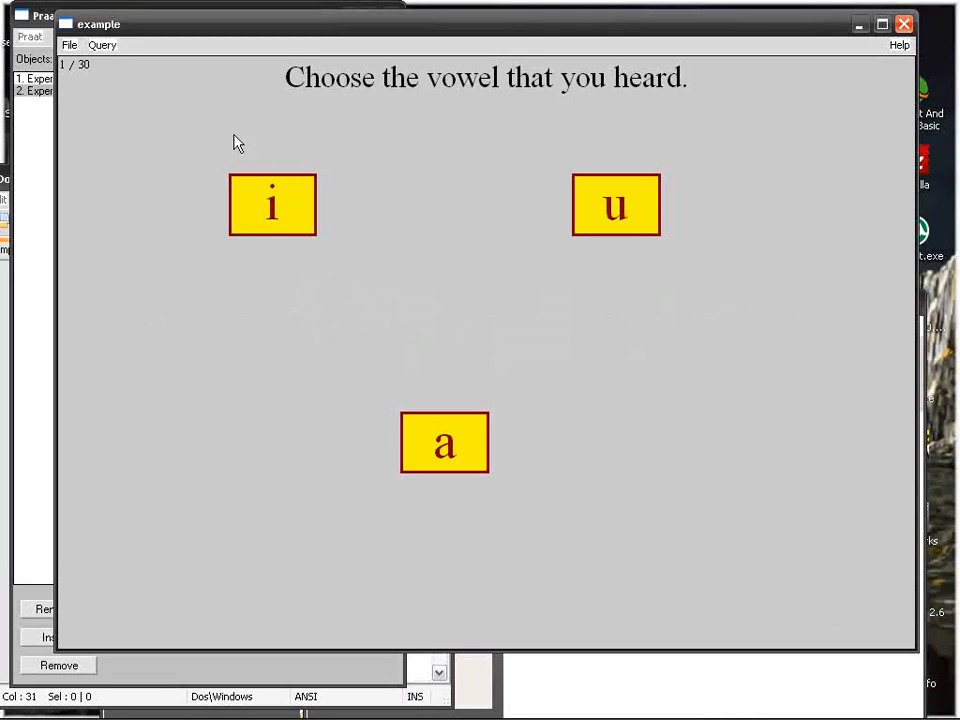
Shrink the experiment window, place it beside the text editor and minimise Praat Objects.
{"action": "left_click_drag", "start_coordinate": [56, 16], "coordinate": [492, 117]}
{"action": "left_click_drag", "start_coordinate": [638, 123], "coordinate": [671, 64]}
{"action": "left_click", "coordinate": [347, 16]}
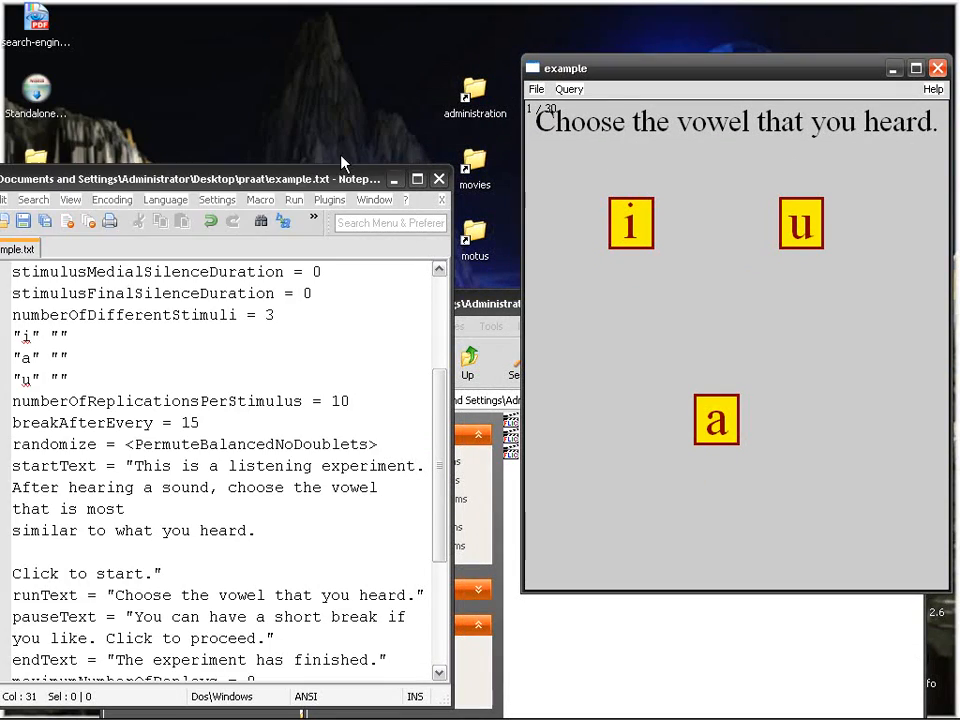
Place the text editor beside the experiment window and highlight coordinate values in the "u" and "i" response lines.
{"action": "left_click_drag", "start_coordinate": [335, 176], "coordinate": [380, 50]}
{"action": "left_click_drag", "start_coordinate": [490, 570], "coordinate": [508, 712]}
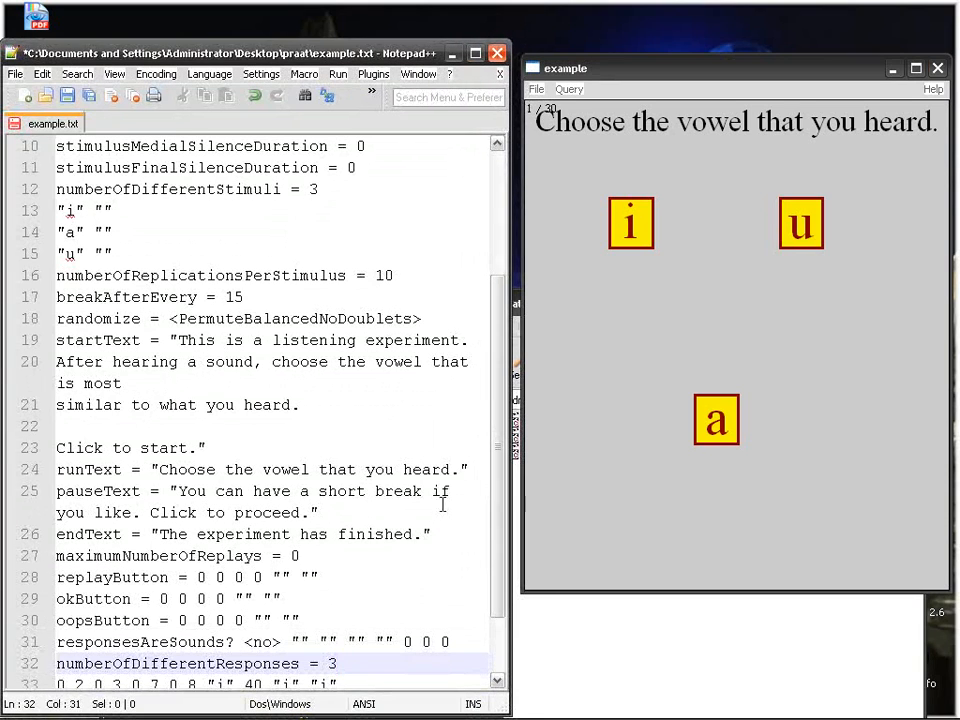
{"action": "scroll", "coordinate": [478, 400], "scroll_direction": "down", "scroll_amount": 2}
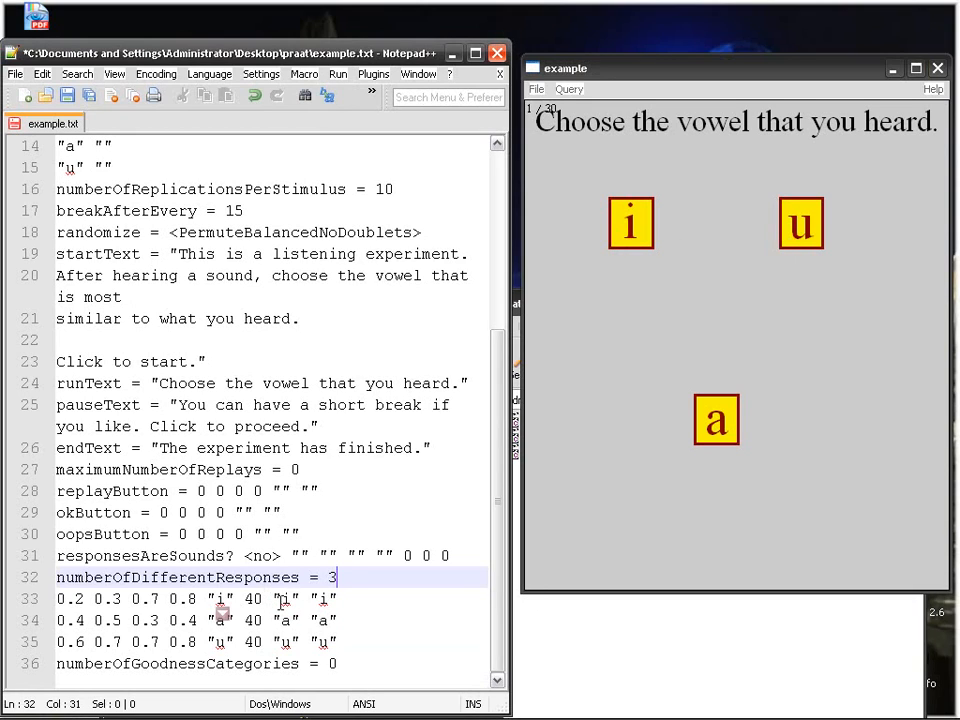
{"action": "left_click_drag", "start_coordinate": [131, 642], "coordinate": [198, 641]}
{"action": "left_click_drag", "start_coordinate": [131, 598], "coordinate": [198, 597]}
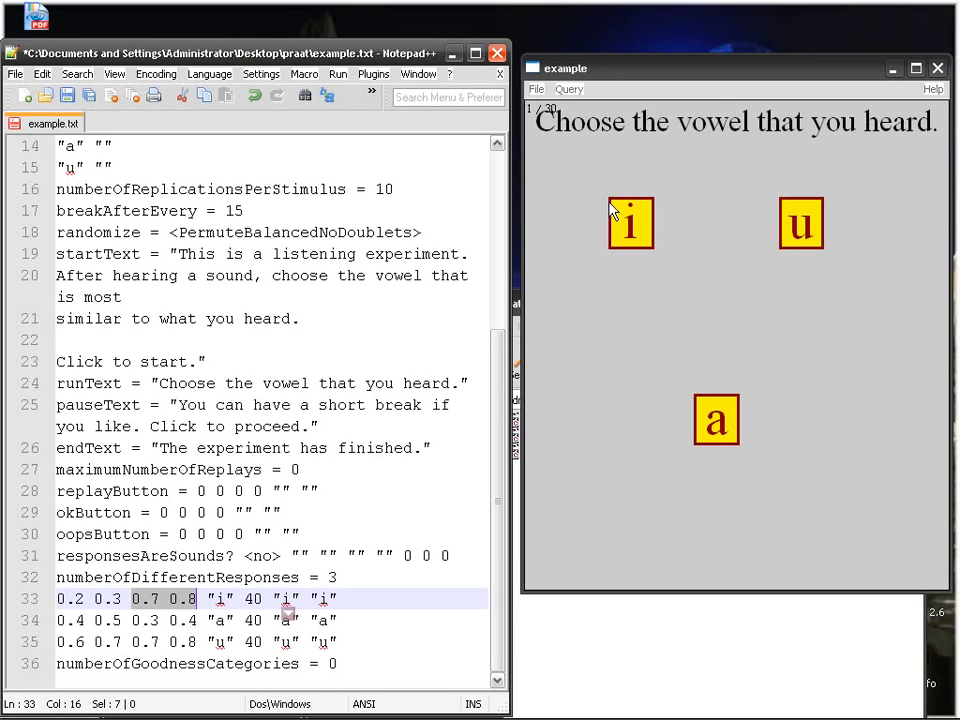
{"action": "left_click_drag", "start_coordinate": [131, 598], "coordinate": [55, 598]}
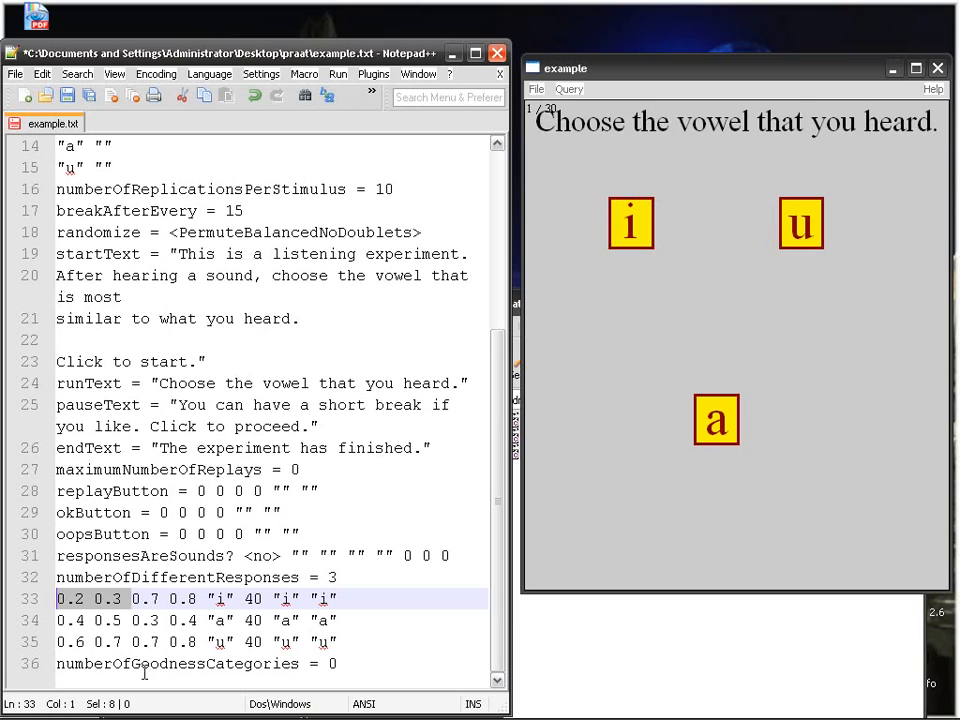
Set the first coordinate of the "i" response line to 0.1 and save example.txt.
{"action": "left_click", "coordinate": [88, 599]}
{"action": "key", "text": "Delete"}
{"action": "type", "text": "1"}
{"action": "left_click", "coordinate": [137, 599]}
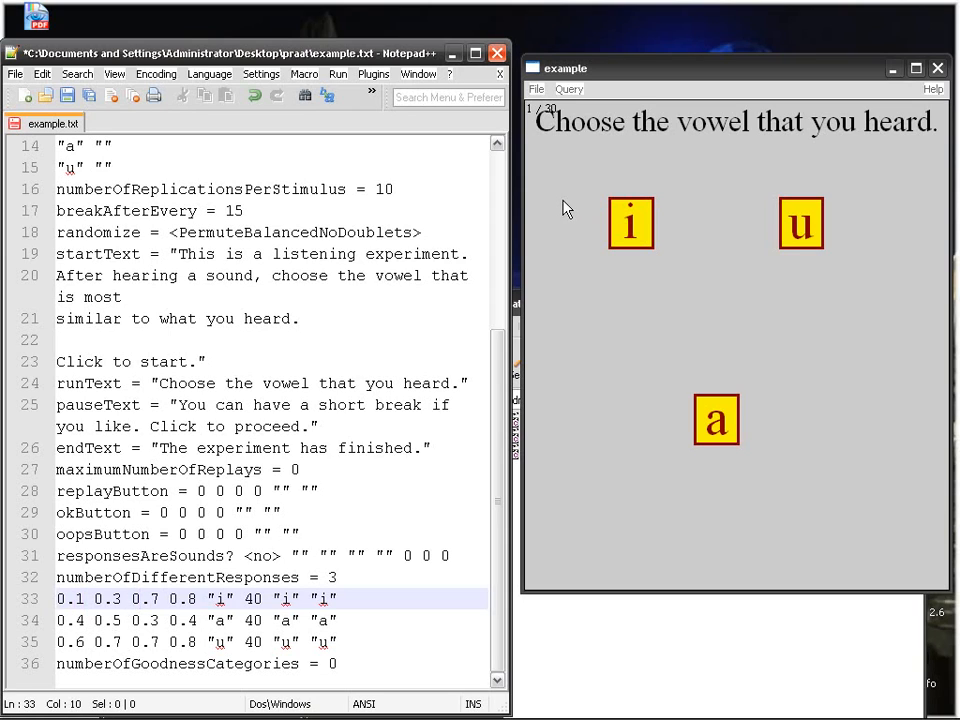
{"action": "left_click", "coordinate": [244, 555]}
{"action": "key", "text": "ctrl+s"}
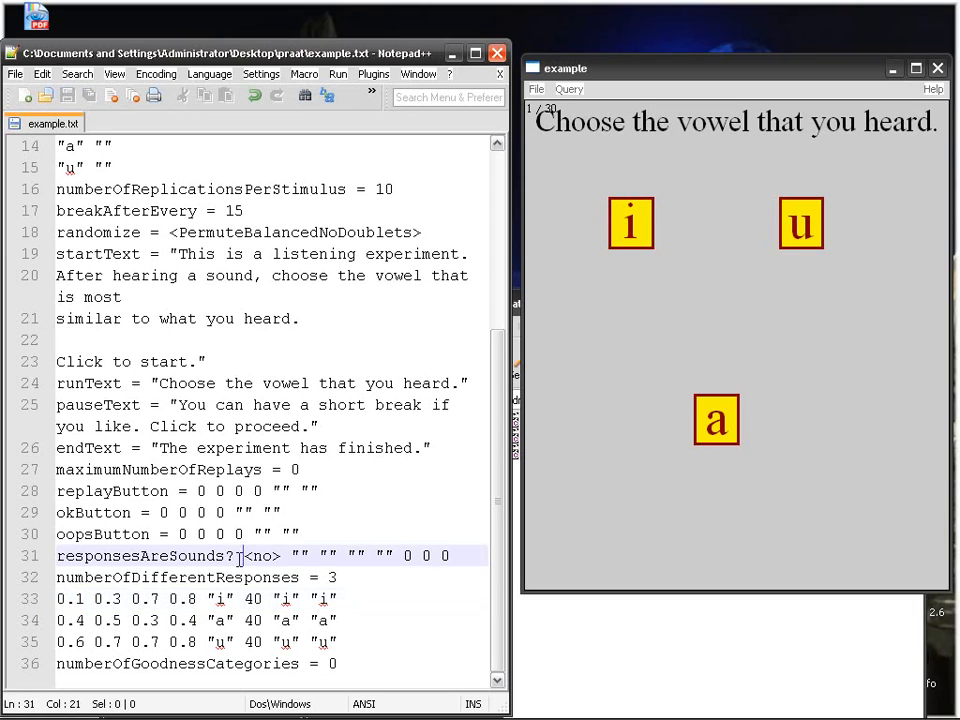
Switch to Praat Objects, read example.txt again, run the new experiment to its first trial and close its window.
{"action": "left_click_drag", "start_coordinate": [117, 62], "coordinate": [128, 37]}
{"action": "left_click", "coordinate": [365, 705]}
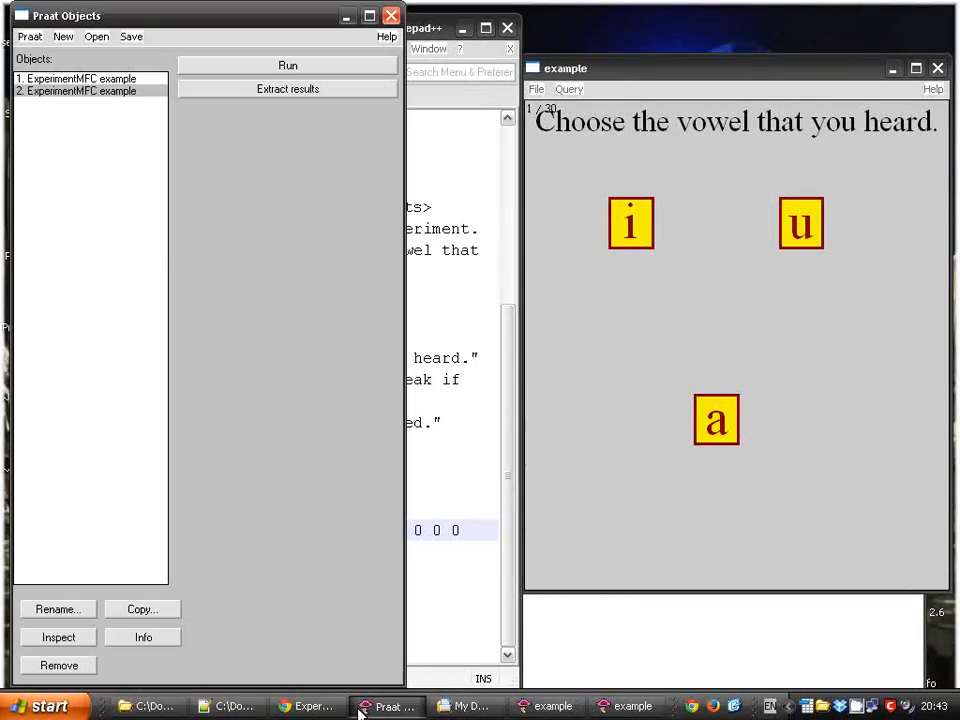
{"action": "left_click", "coordinate": [97, 36]}
{"action": "left_click", "coordinate": [104, 57]}
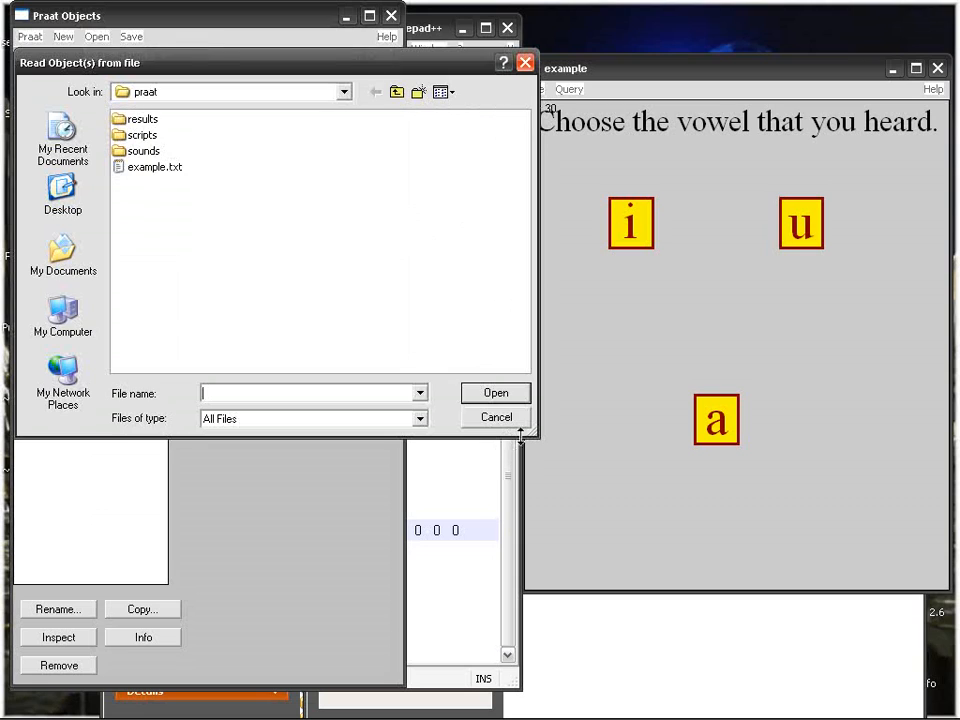
{"action": "double_click", "coordinate": [163, 168]}
{"action": "left_click", "coordinate": [263, 76]}
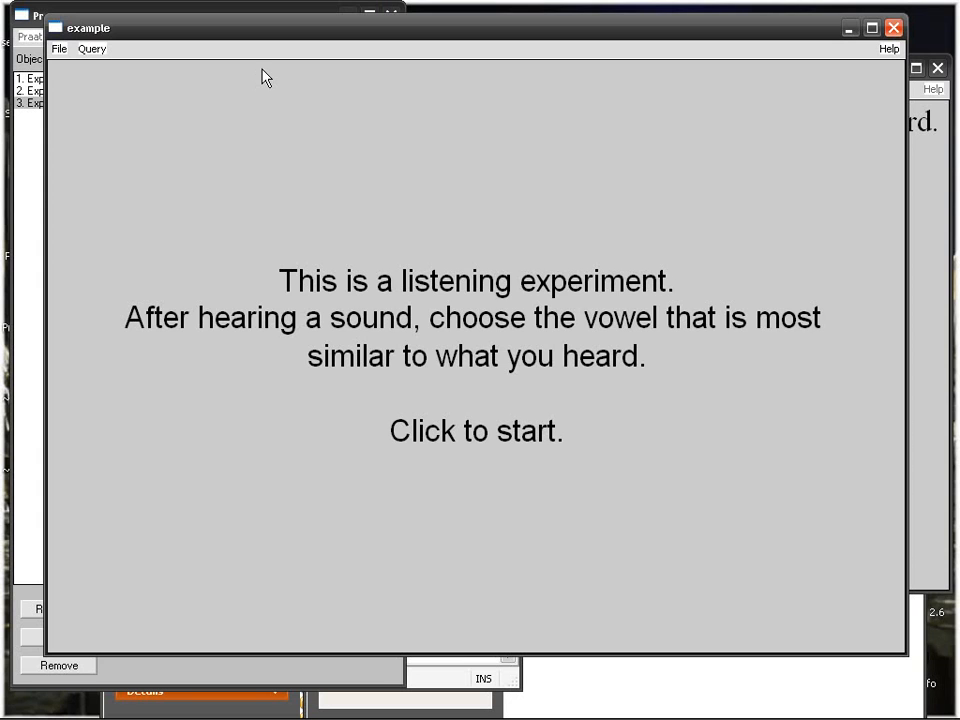
{"action": "left_click", "coordinate": [396, 231]}
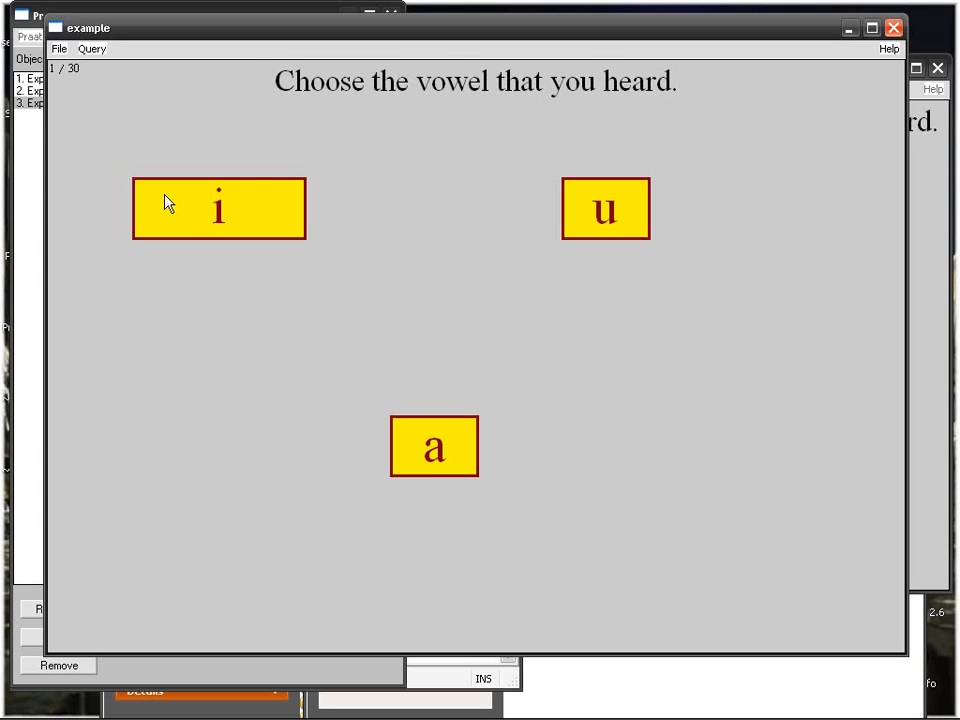
{"action": "left_click", "coordinate": [893, 27]}
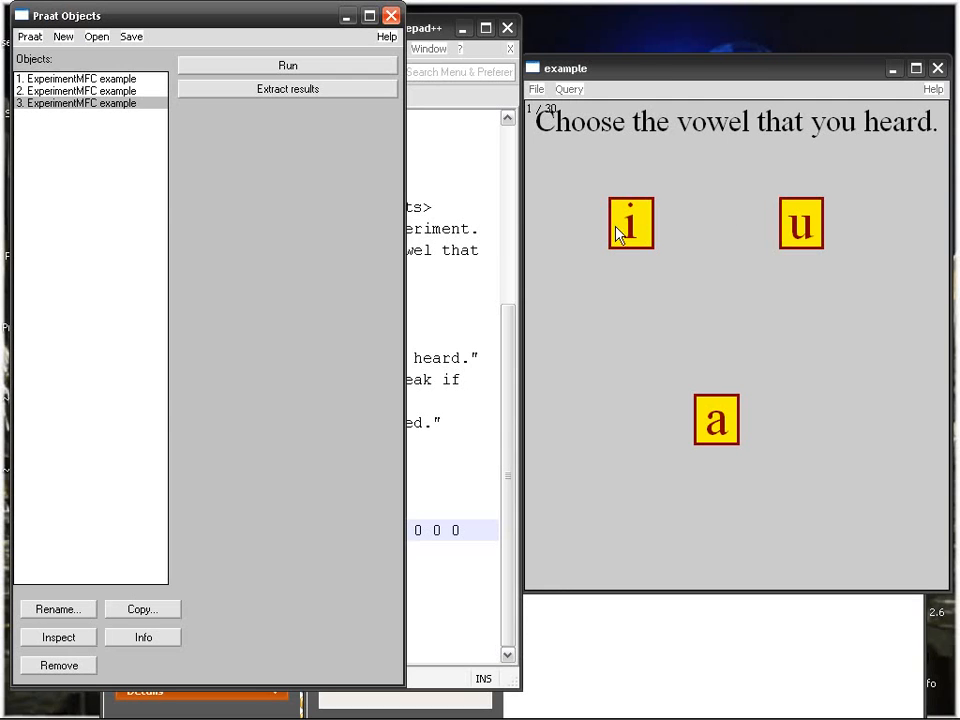
{"action": "left_click", "coordinate": [454, 188]}
{"action": "left_click", "coordinate": [259, 332]}
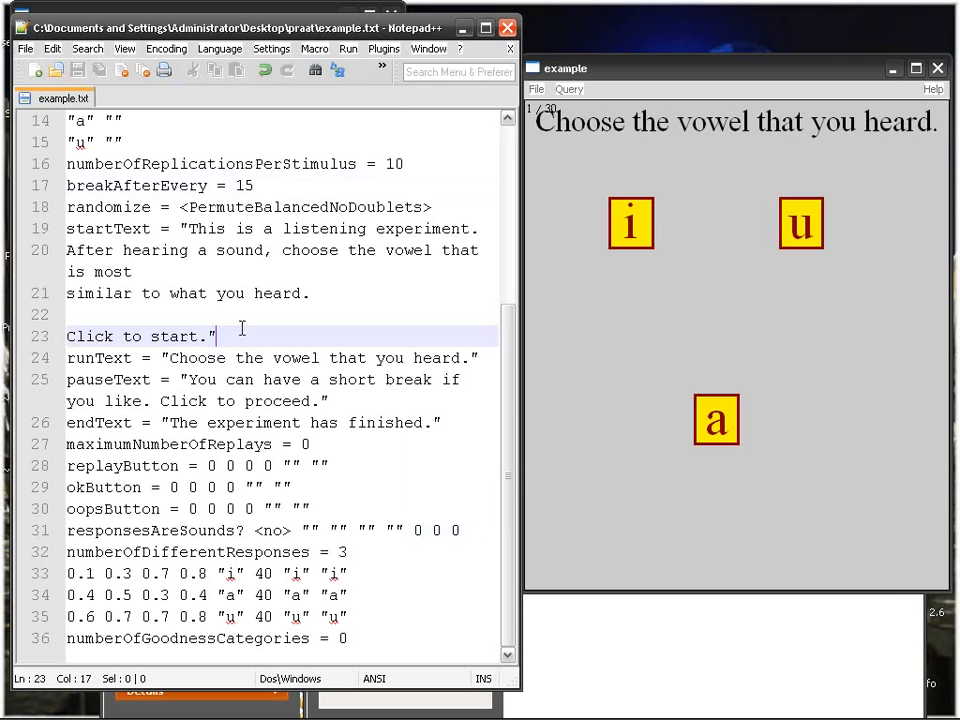
{"action": "left_click_drag", "start_coordinate": [159, 26], "coordinate": [168, 178]}
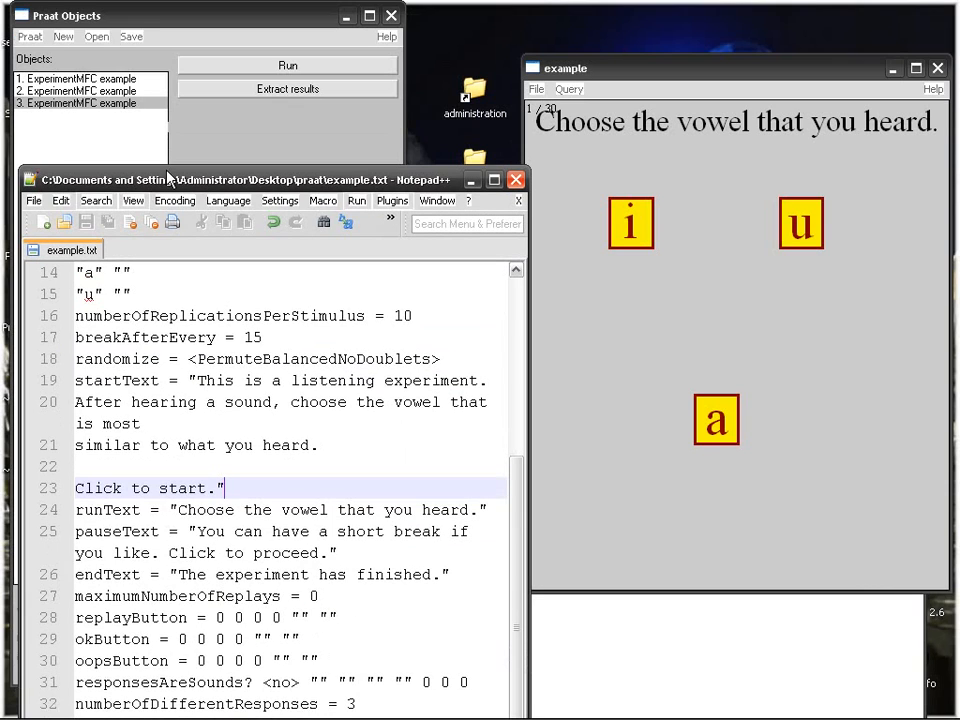
{"action": "left_click", "coordinate": [99, 37]}
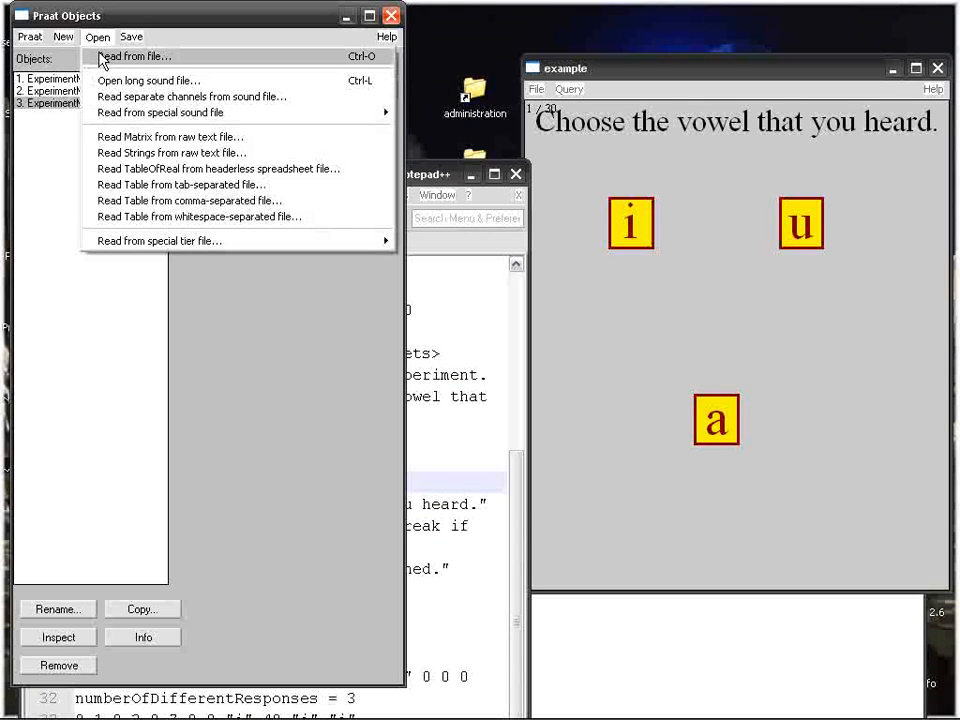
{"action": "left_click", "coordinate": [43, 92]}
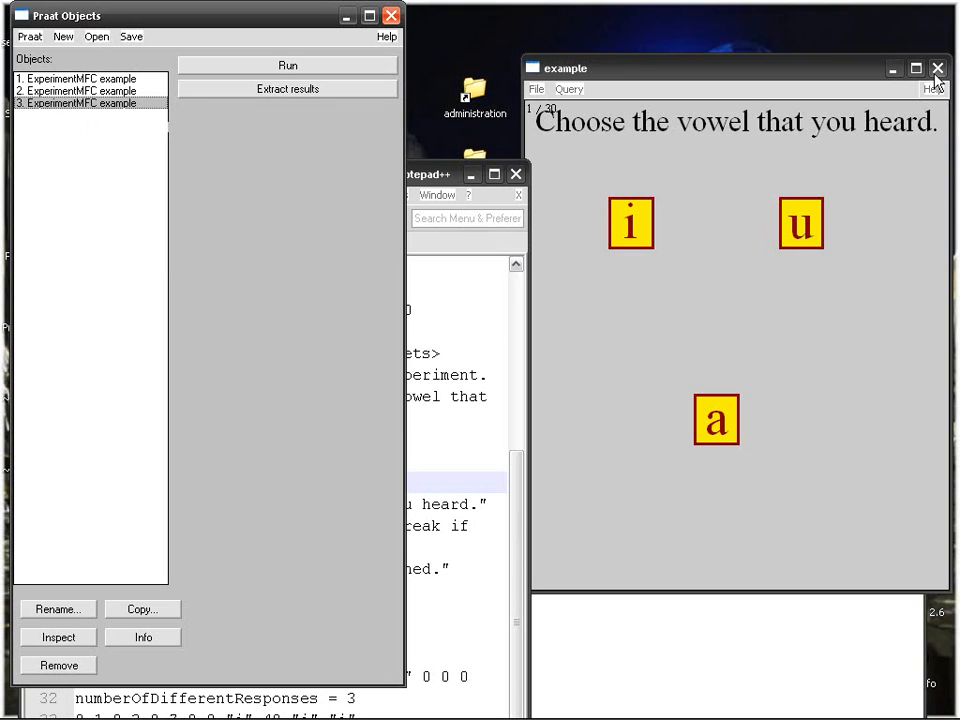
Close the old experiment window, shift the text editor aside and remove all three ExperimentMFC objects.
{"action": "left_click", "coordinate": [937, 70]}
{"action": "left_click_drag", "start_coordinate": [422, 186], "coordinate": [662, 94]}
{"action": "left_click", "coordinate": [106, 103]}
{"action": "left_click_drag", "start_coordinate": [128, 78], "coordinate": [126, 94]}
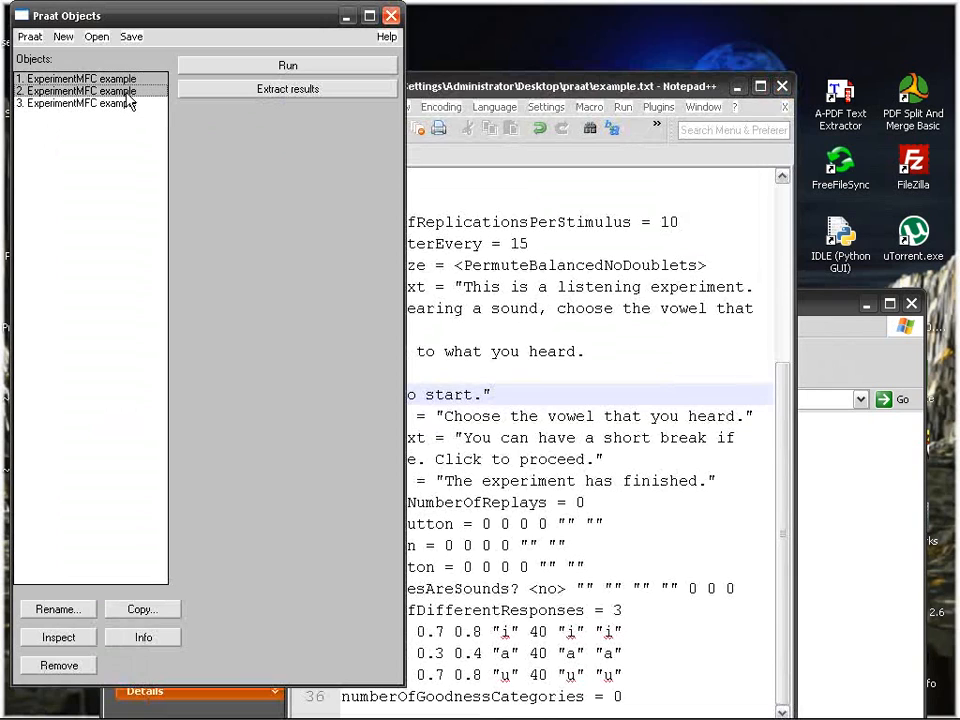
{"action": "left_click", "coordinate": [59, 665]}
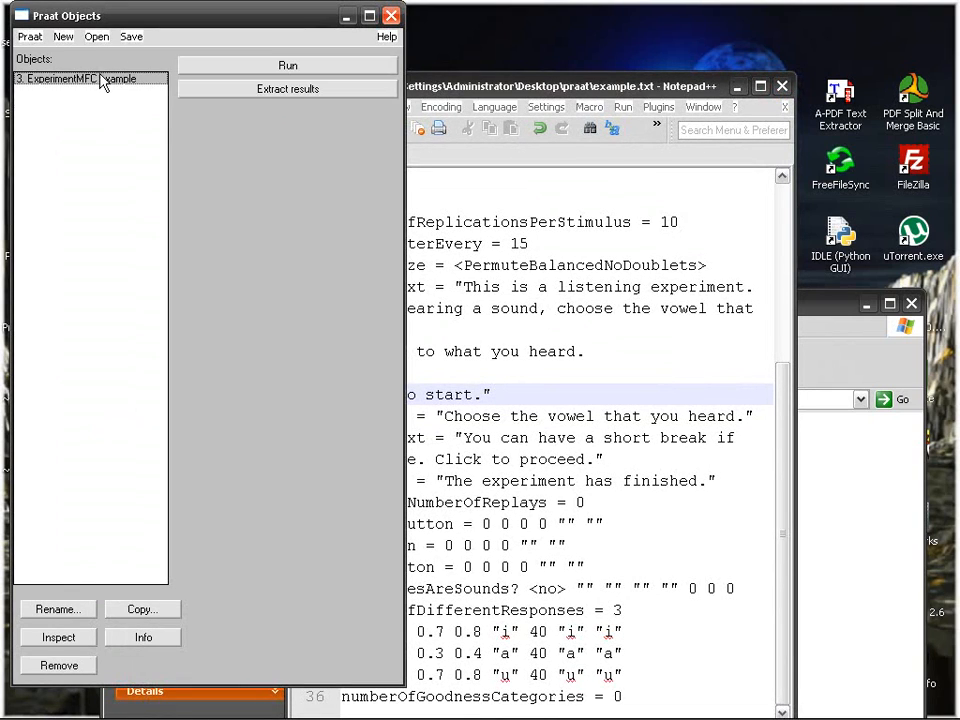
{"action": "left_click", "coordinate": [59, 665]}
Read example.txt into the emptied object list and run the resulting ExperimentMFC.
{"action": "left_click", "coordinate": [100, 40]}
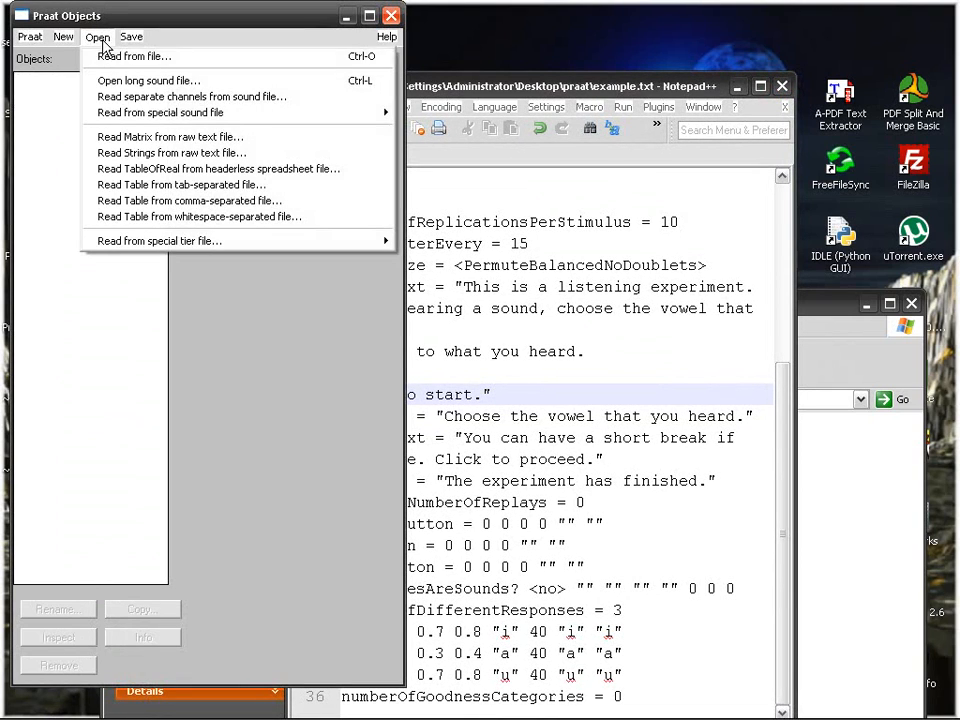
{"action": "left_click", "coordinate": [175, 57]}
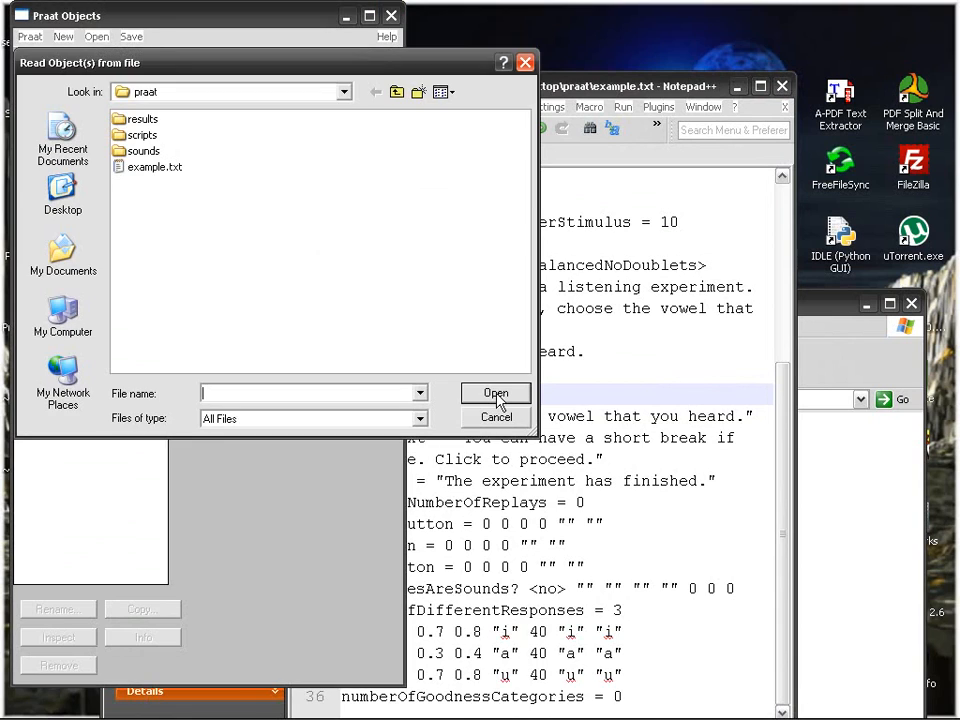
{"action": "left_click", "coordinate": [160, 168]}
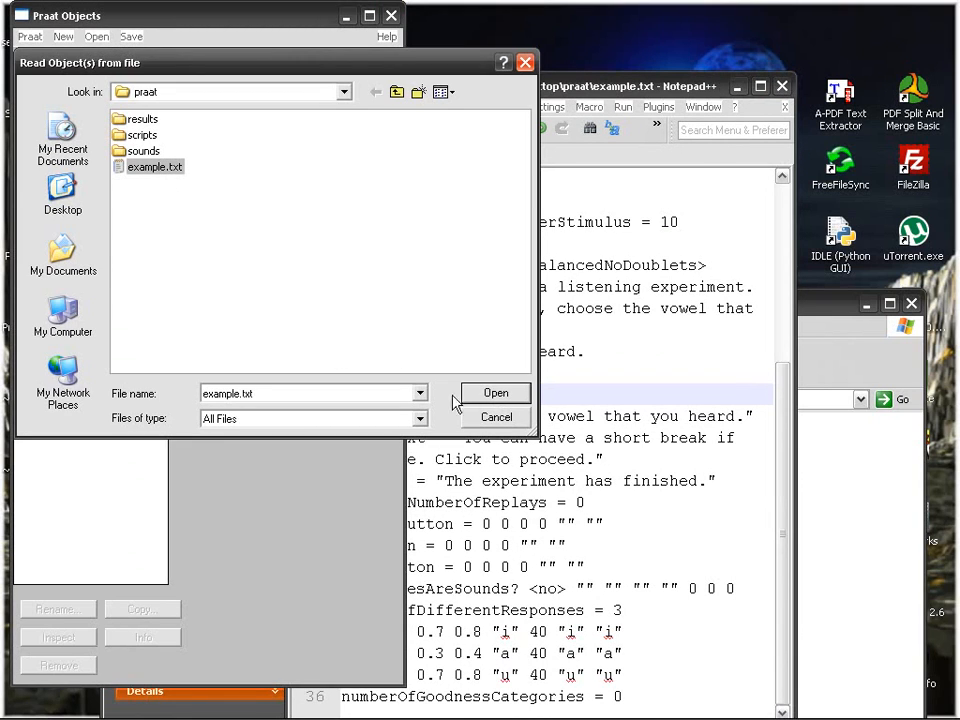
{"action": "left_click", "coordinate": [487, 403]}
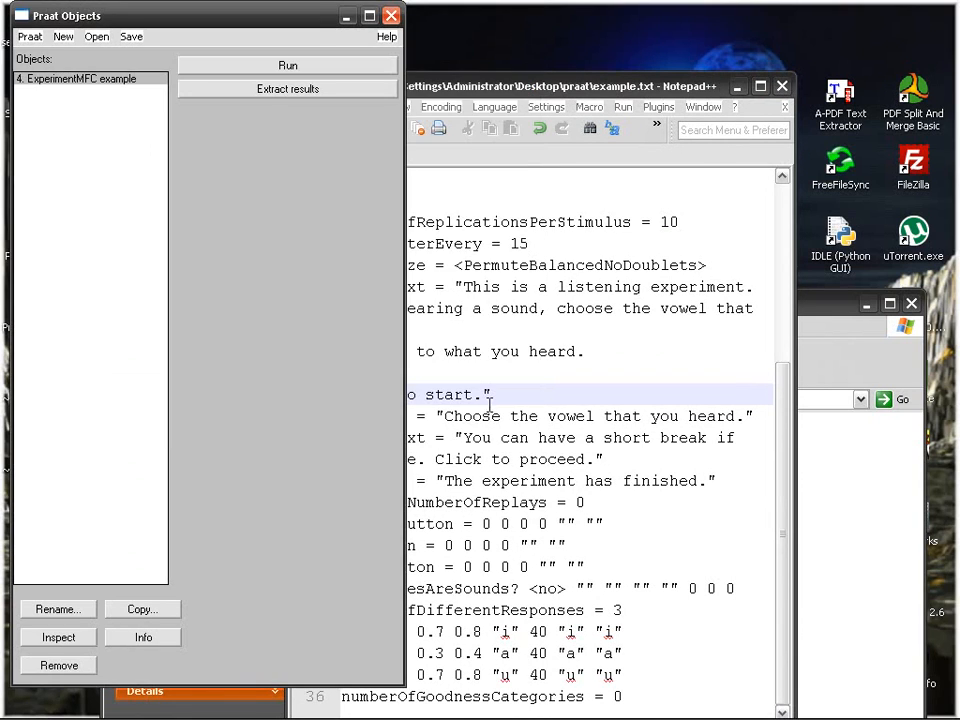
{"action": "left_click", "coordinate": [326, 68]}
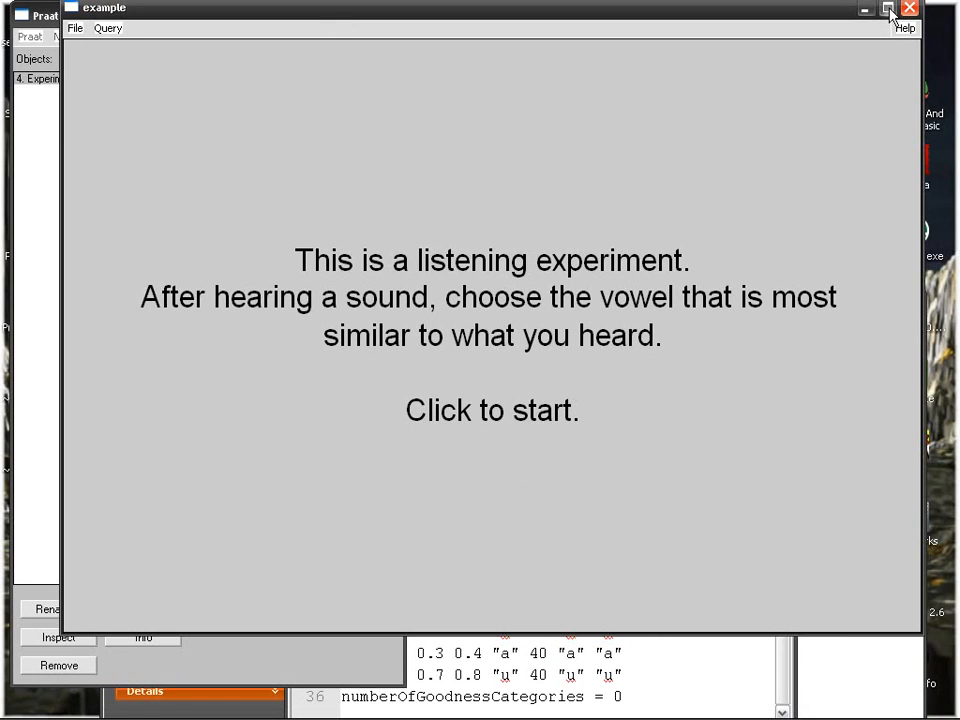
Bring example.txt to the front and highlight the first "i" label on line 33.
{"action": "left_click", "coordinate": [686, 655]}
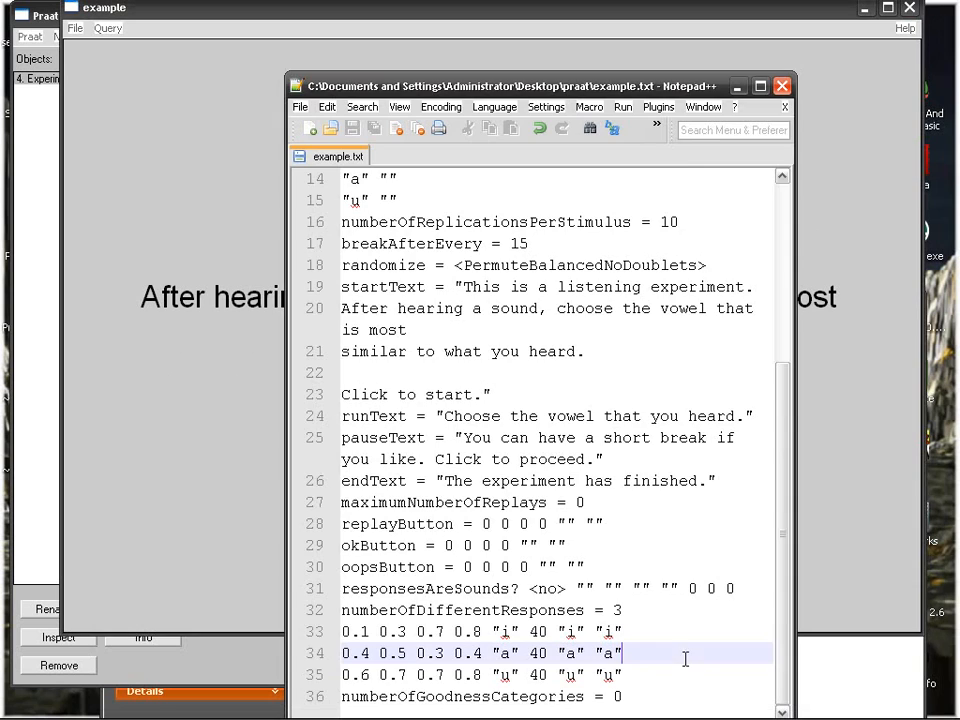
{"action": "left_click_drag", "start_coordinate": [490, 84], "coordinate": [492, 28]}
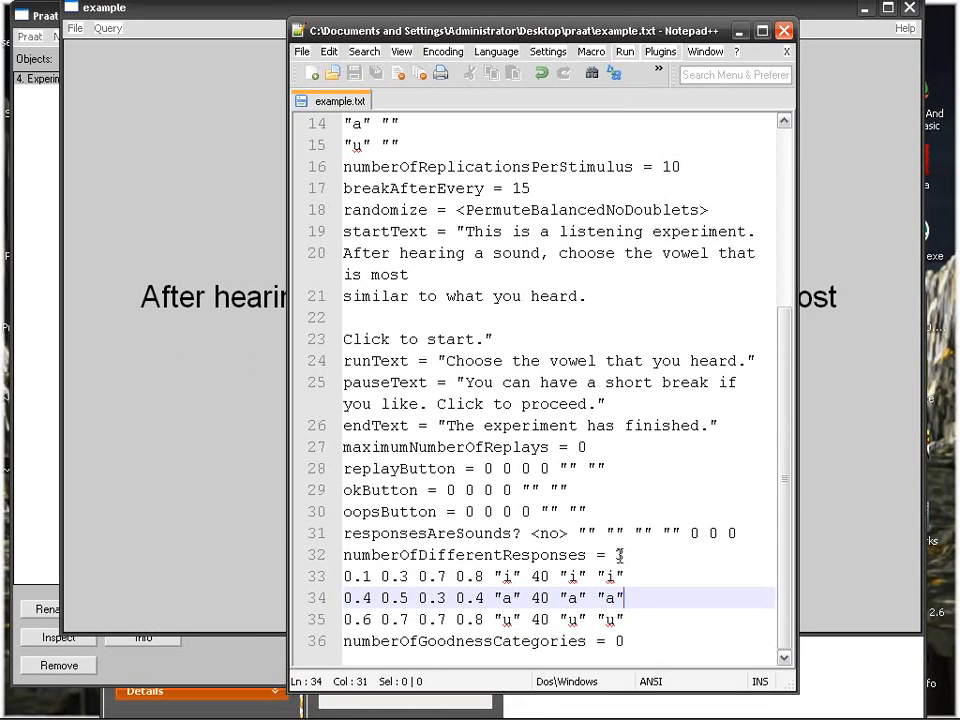
{"action": "left_click_drag", "start_coordinate": [345, 577], "coordinate": [522, 577]}
Start the trials, narrow the experiment window and arrange it beside the text editor.
{"action": "left_click_drag", "start_coordinate": [678, 37], "coordinate": [412, 36]}
{"action": "left_click_drag", "start_coordinate": [625, 16], "coordinate": [665, 19]}
{"action": "left_click", "coordinate": [631, 219]}
{"action": "left_click_drag", "start_coordinate": [411, 20], "coordinate": [660, 99]}
{"action": "left_click_drag", "start_coordinate": [356, 184], "coordinate": [692, 184]}
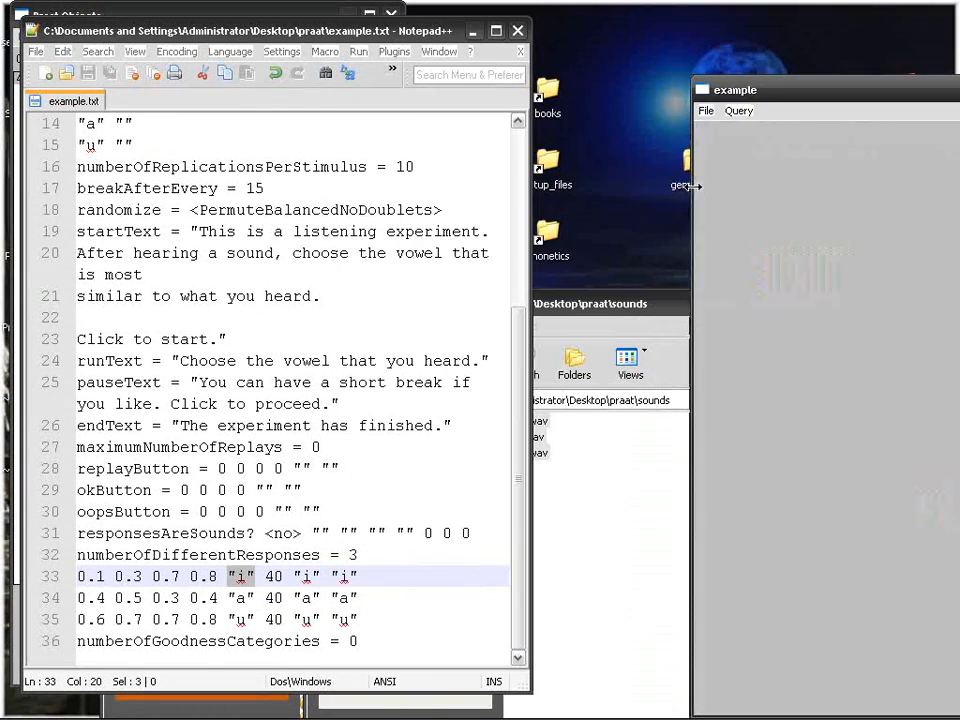
{"action": "left_click_drag", "start_coordinate": [836, 99], "coordinate": [577, 58]}
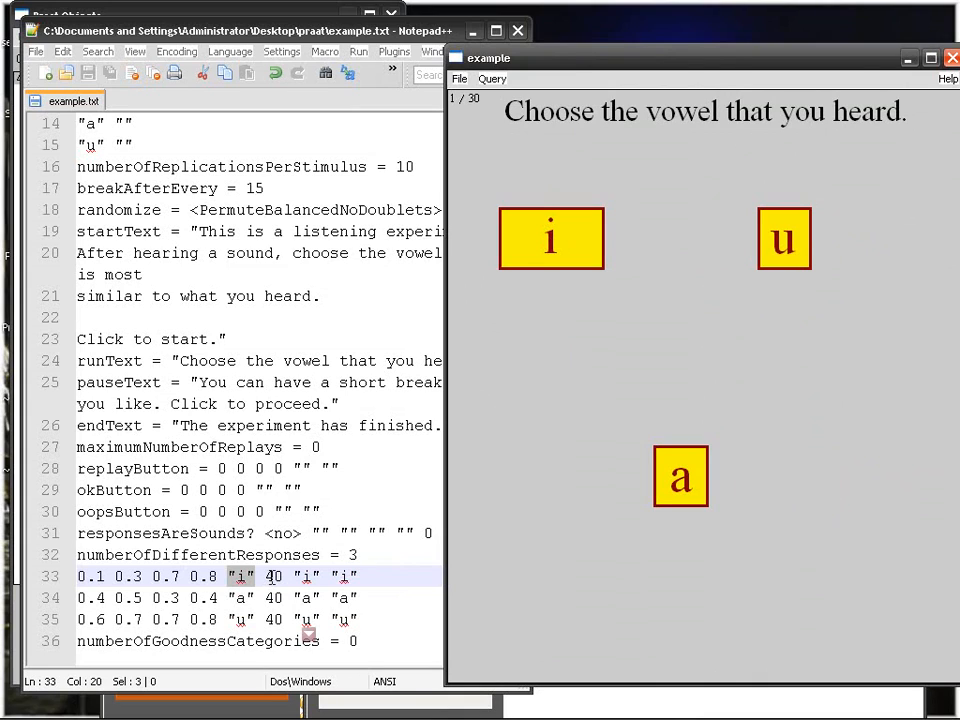
Highlight the second "i" on line 33 and answer the first trial with the i response.
{"action": "double_click", "coordinate": [305, 578]}
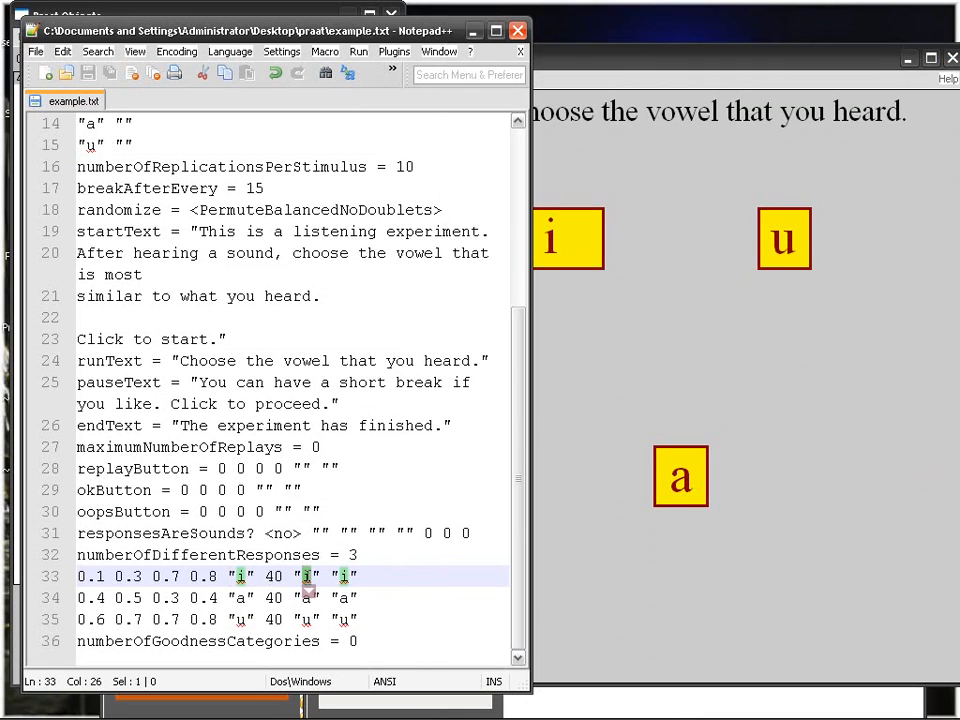
{"action": "mouse_move", "coordinate": [634, 62]}
{"action": "left_mouse_down"}
{"action": "mouse_move", "coordinate": [700, 62]}
{"action": "mouse_move", "coordinate": [636, 62]}
{"action": "left_mouse_up"}
{"action": "left_click", "coordinate": [315, 574]}
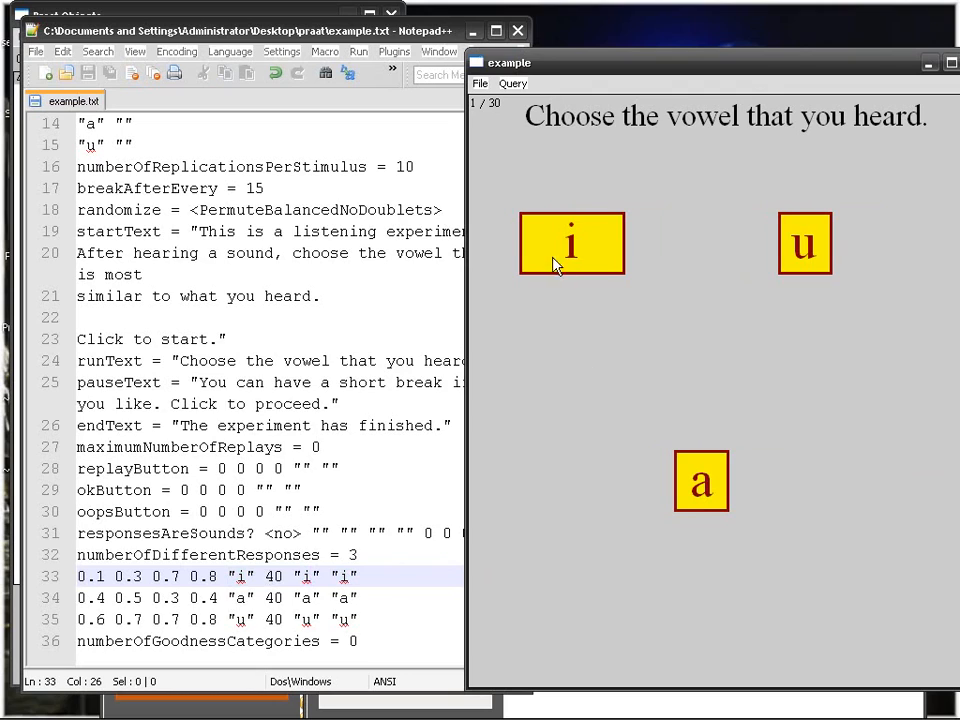
{"action": "left_click", "coordinate": [584, 253]}
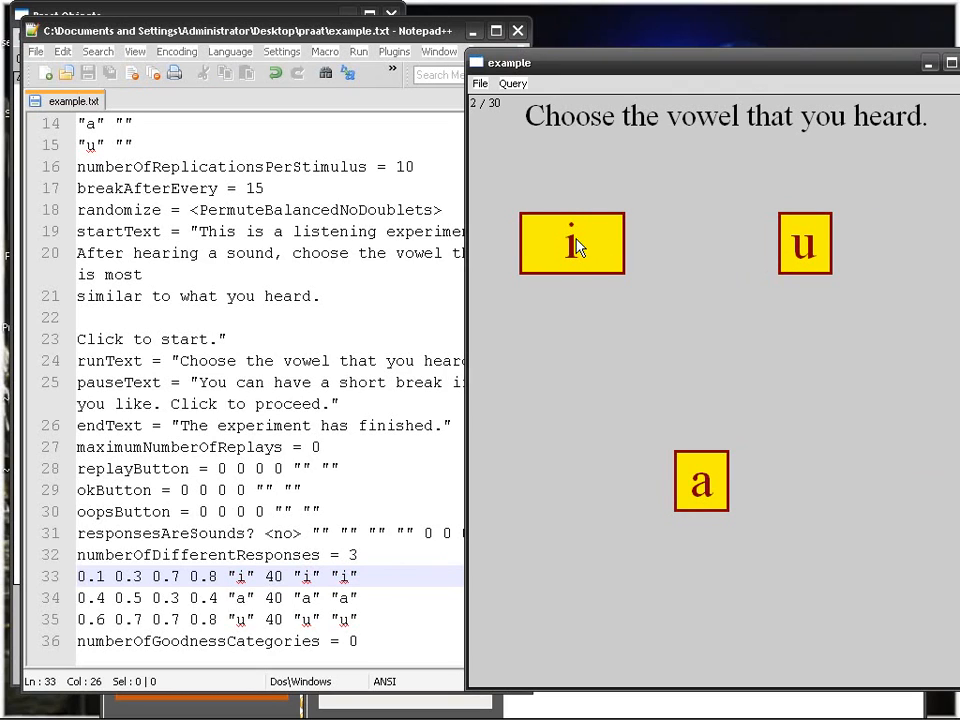